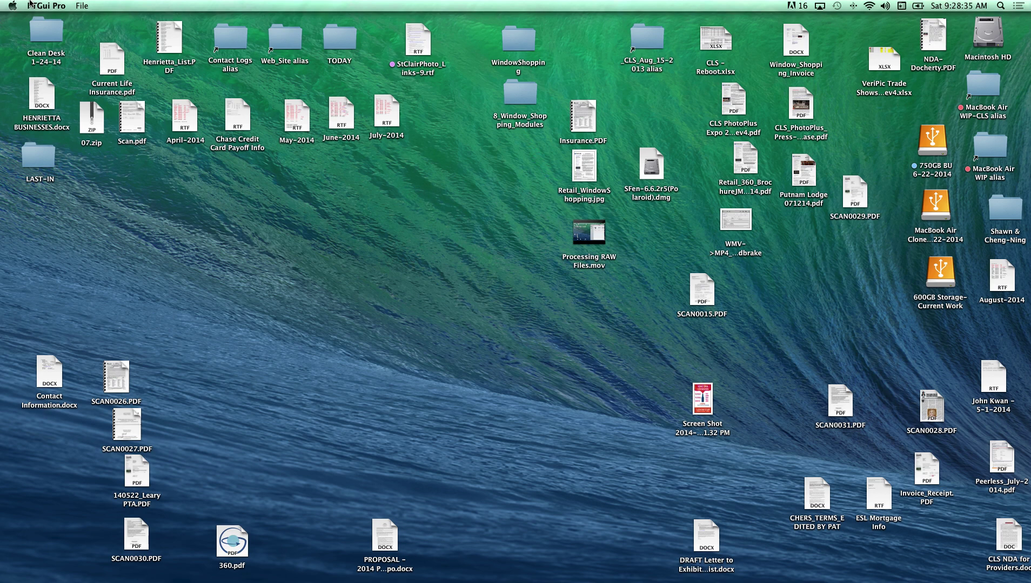
# Step: Create a new panorama project and switch it to the advanced interface
pyautogui.click(82, 5)
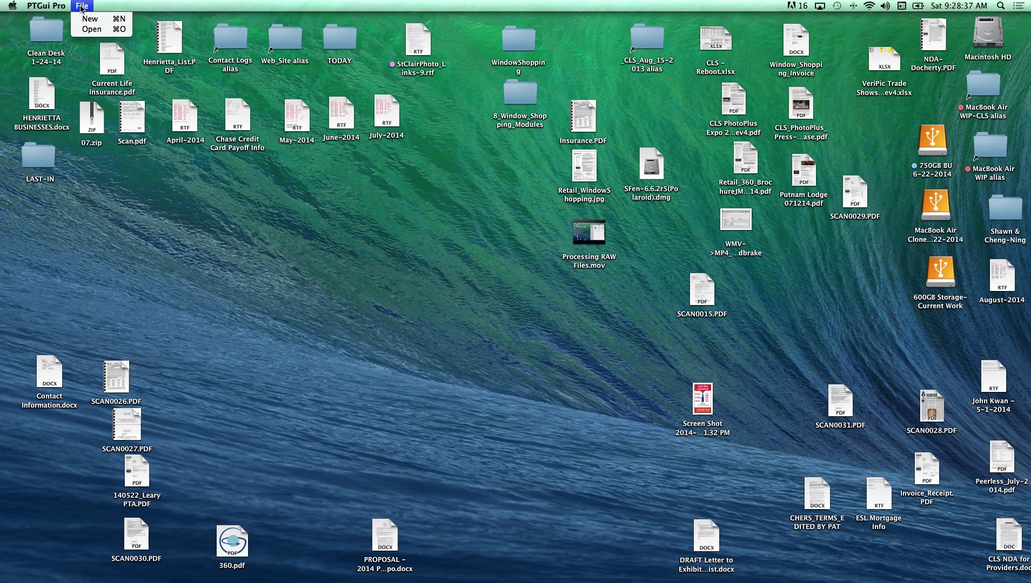
pyautogui.click(82, 23)
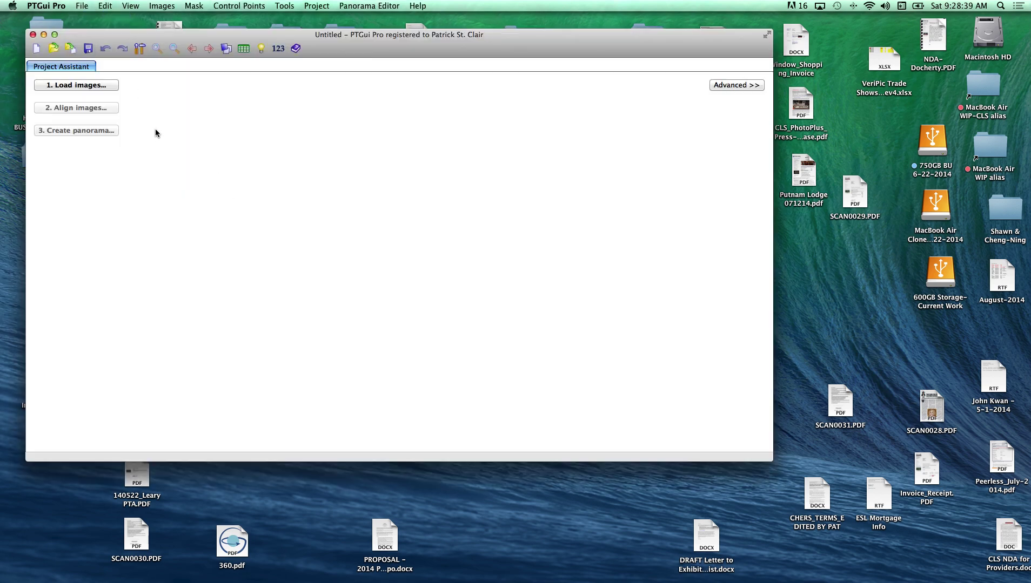
pyautogui.click(745, 85)
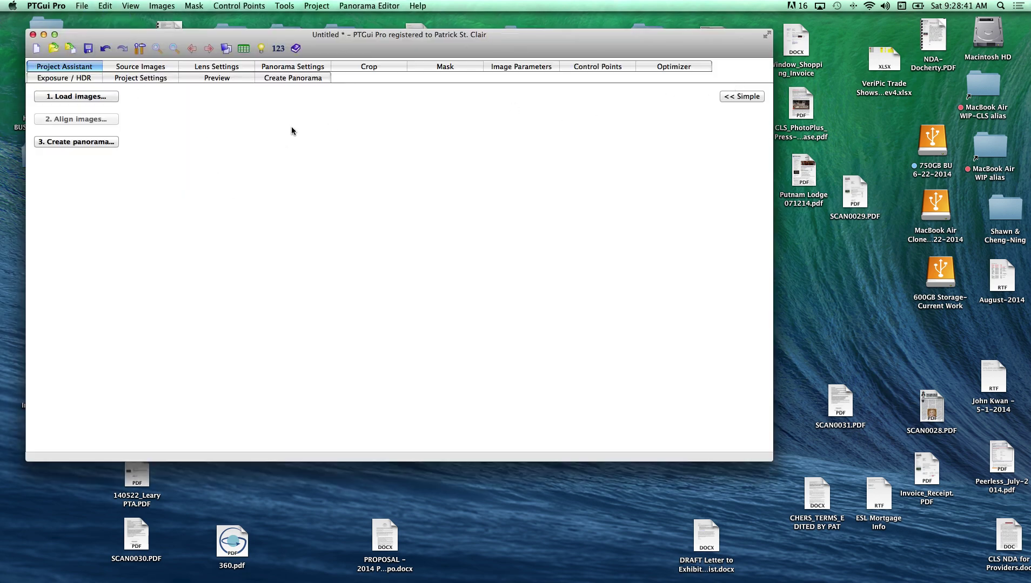
pyautogui.click(108, 96)
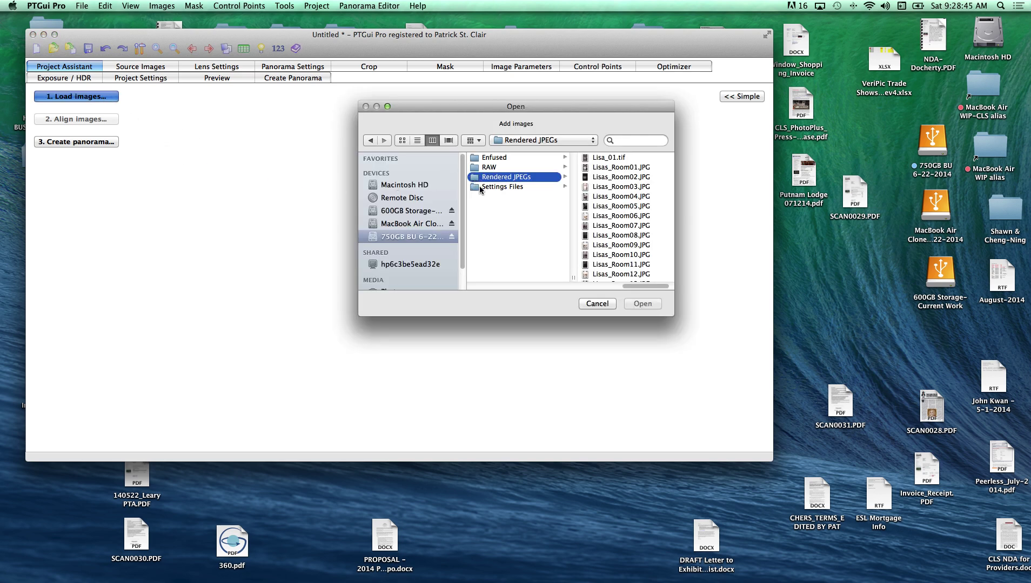
pyautogui.click(517, 141)
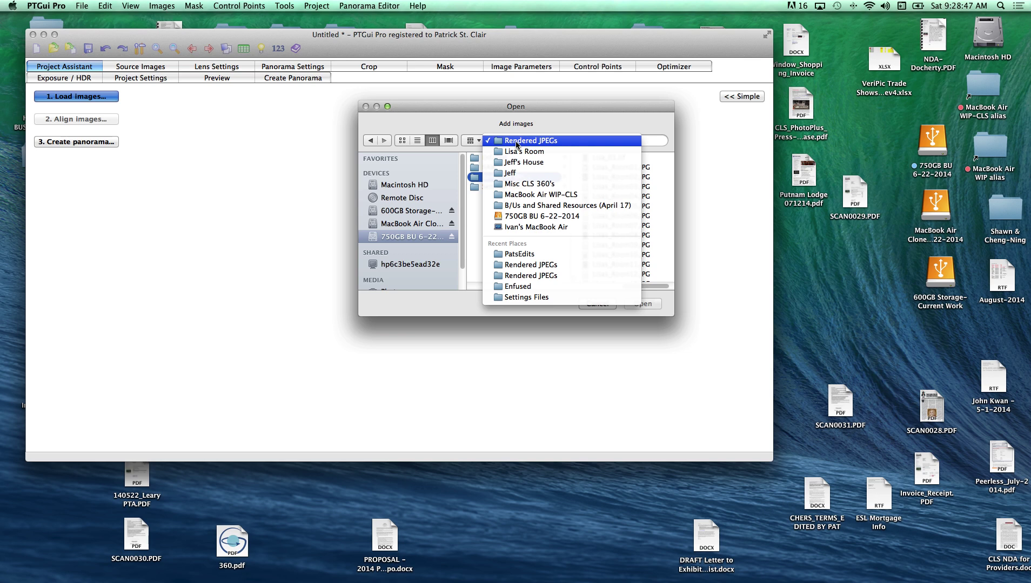
pyautogui.click(512, 173)
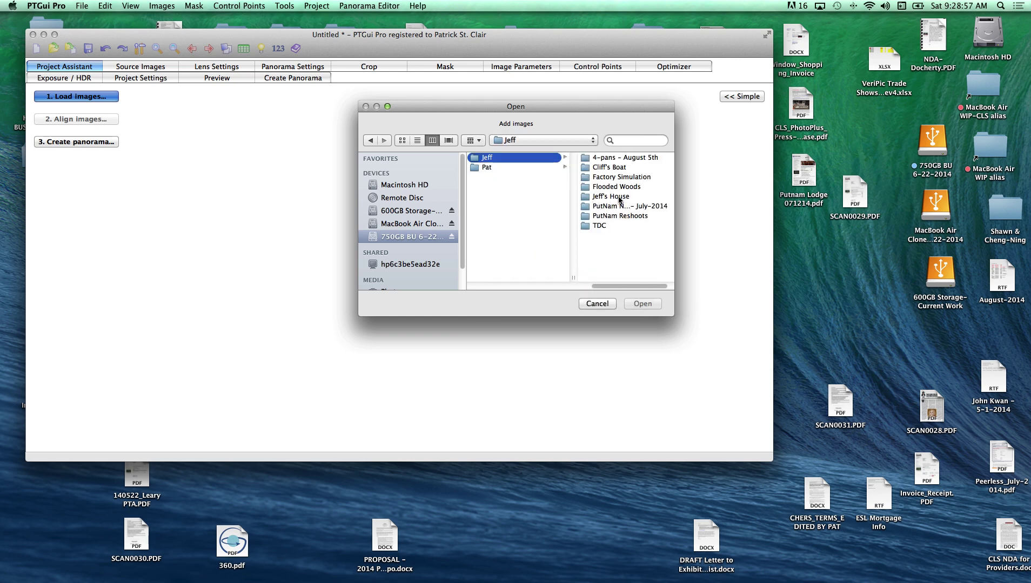
pyautogui.click(588, 198)
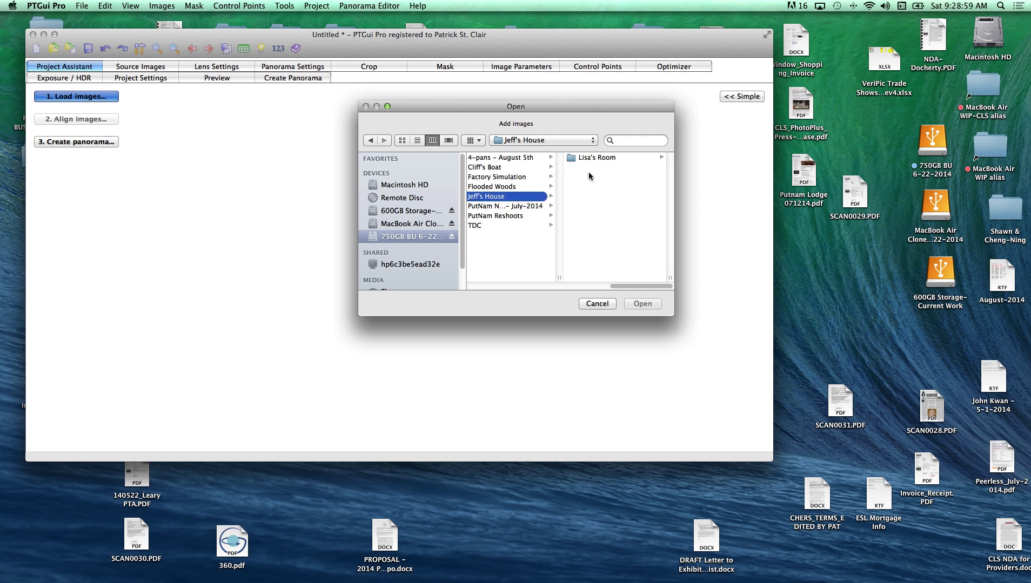
pyautogui.click(574, 158)
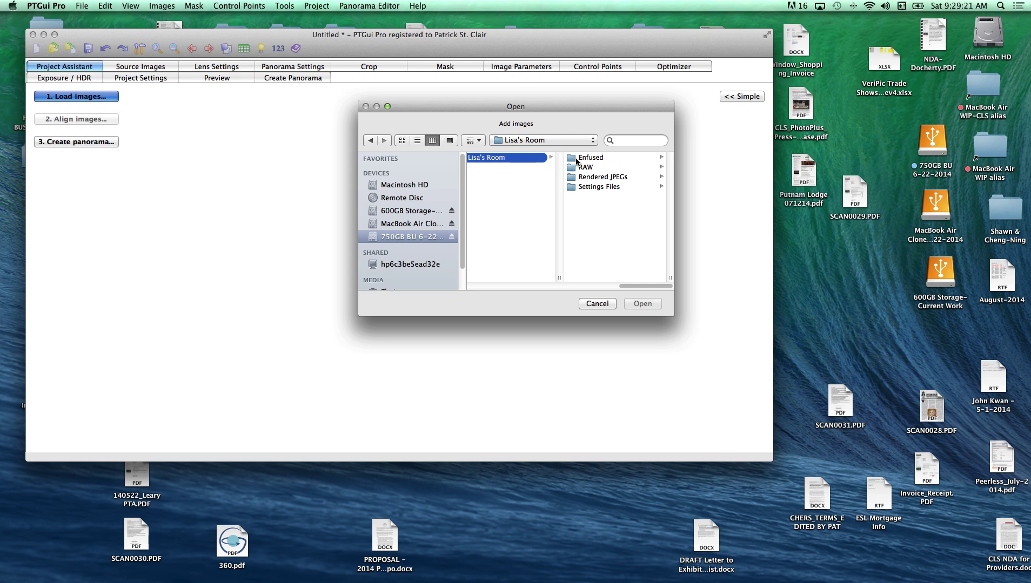
pyautogui.click(597, 304)
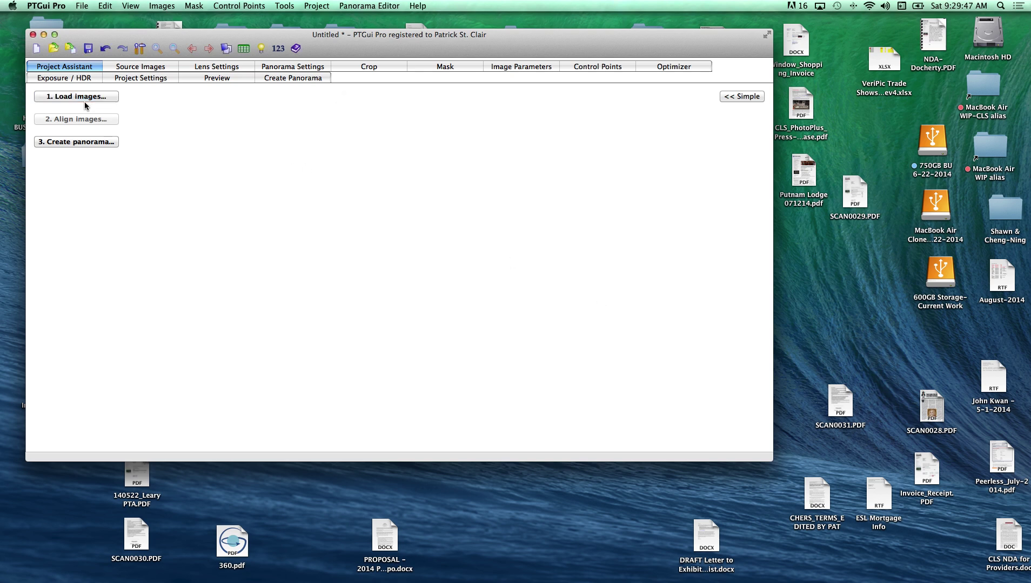
# Step: Load the images Lisas_Room01.JPG through Lisas_Room15.JPG from the Rendered JPEGs folder into the project
pyautogui.click(118, 99)
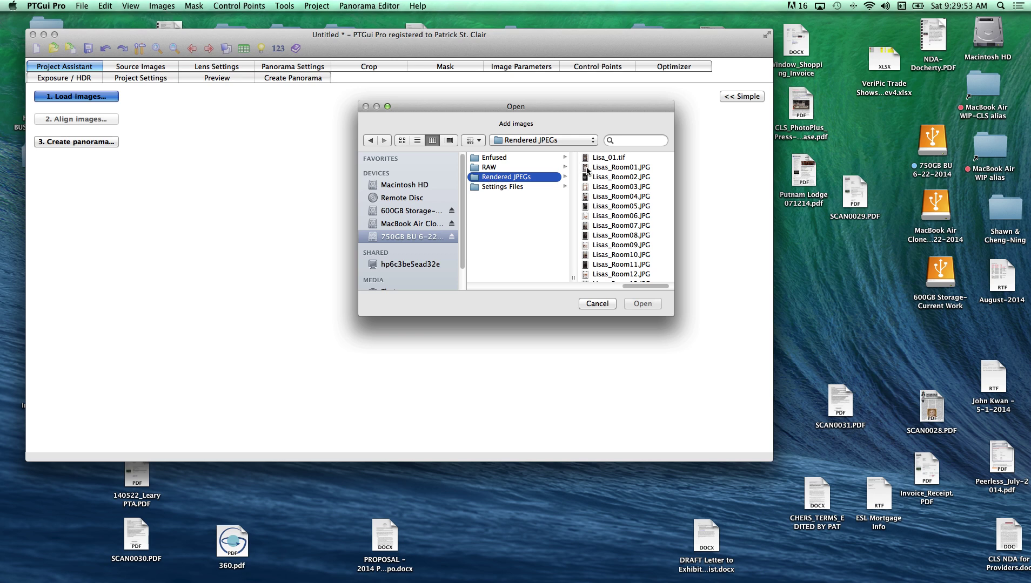
pyautogui.click(611, 168)
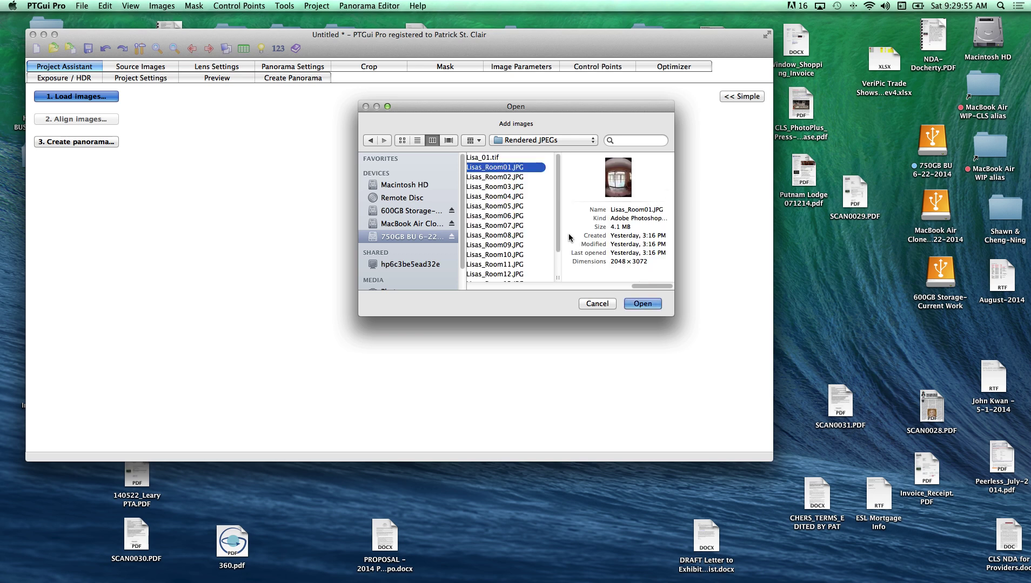
pyautogui.scroll(-1, 559, 232)
pyautogui.scroll(-2, 559, 235)
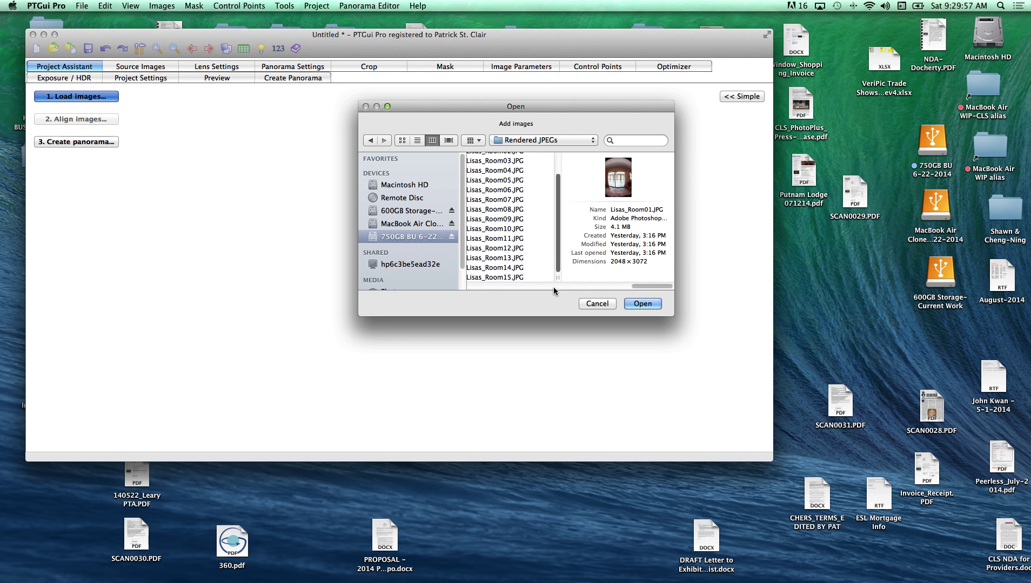
pyautogui.keyDown('shift'); pyautogui.click(518, 276); pyautogui.keyUp('shift')
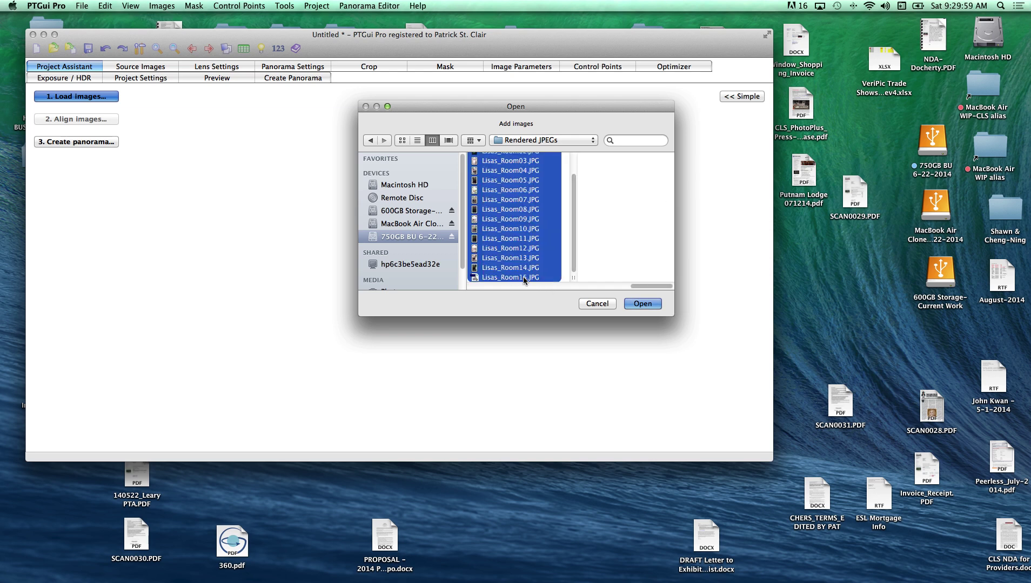
pyautogui.click(641, 304)
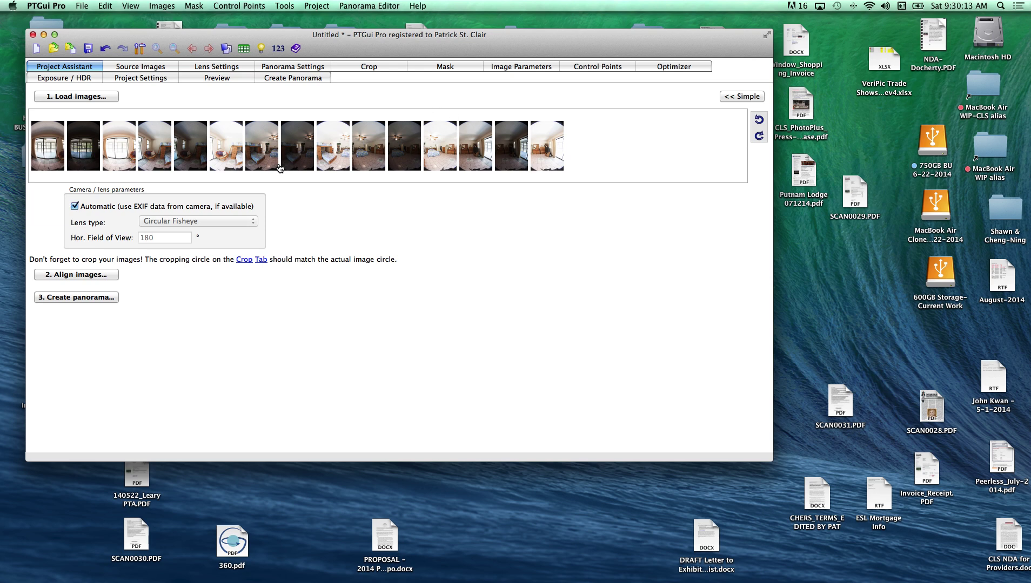
# Step: Align the loaded images and move the Panorama Editor window clear of the project settings
pyautogui.click(96, 276)
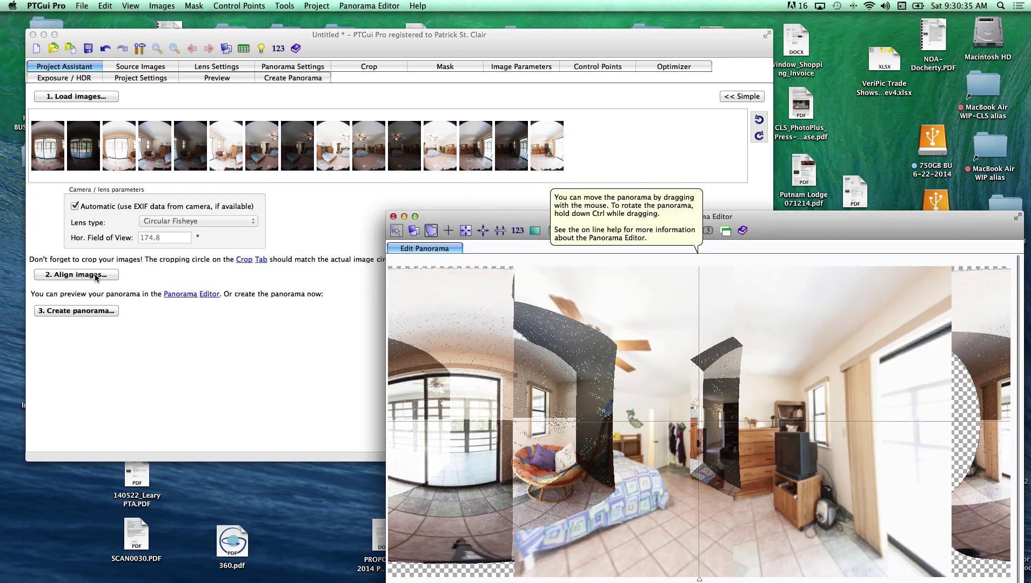
pyautogui.moveTo(481, 217); pyautogui.dragTo(203, 45)
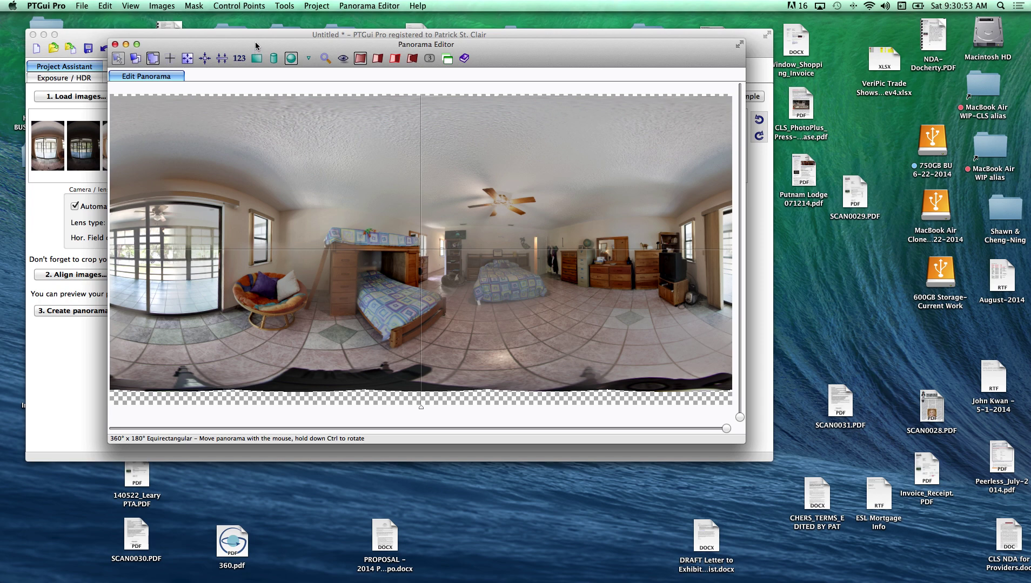
pyautogui.moveTo(255, 42); pyautogui.dragTo(543, 251)
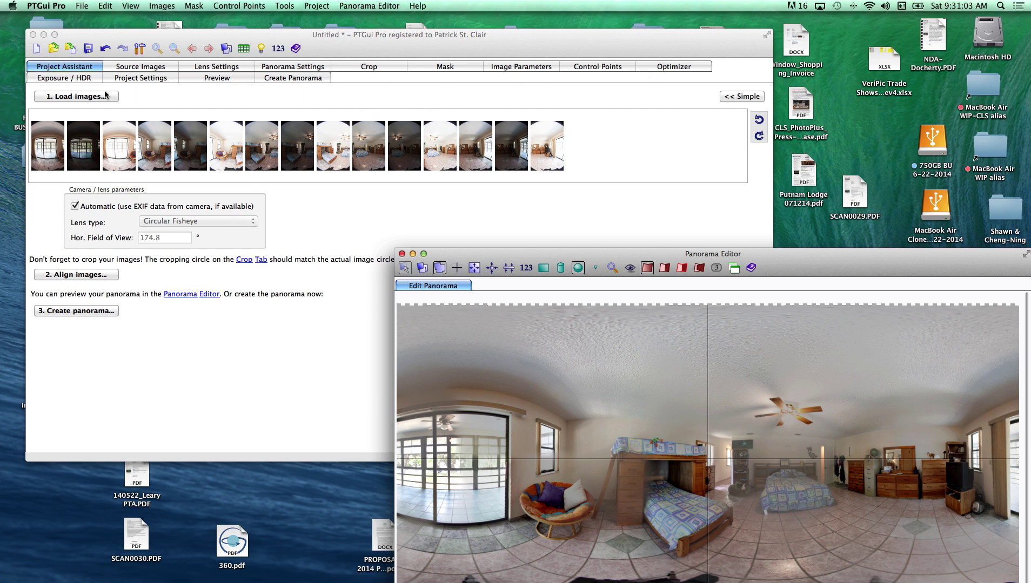
# Step: Enable exposure correction for the panorama and run the automatic exposure and color optimization
pyautogui.click(60, 79)
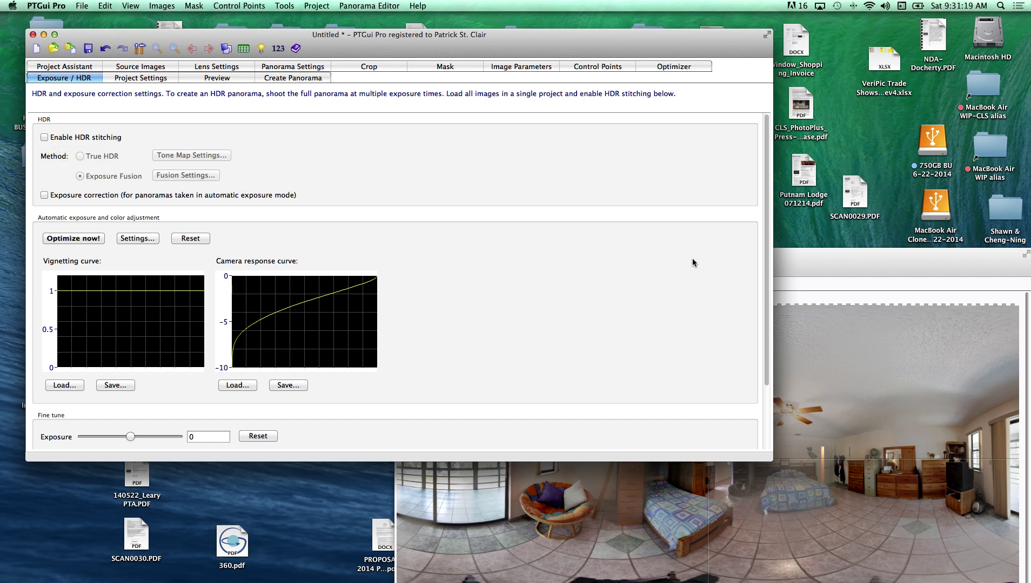
pyautogui.moveTo(767, 232); pyautogui.dragTo(765, 261)
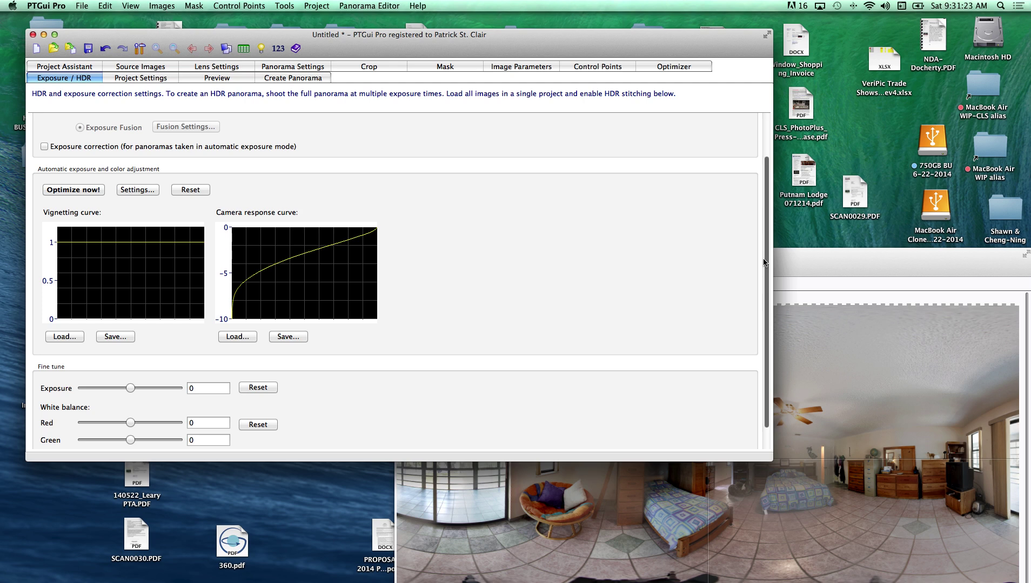
pyautogui.scroll(2, 522, 233)
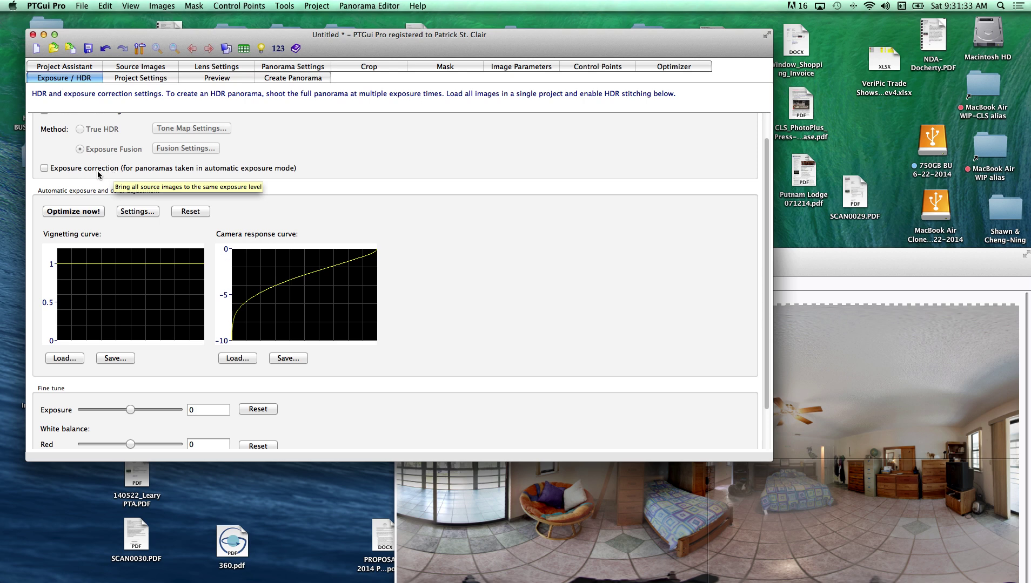
pyautogui.click(44, 168)
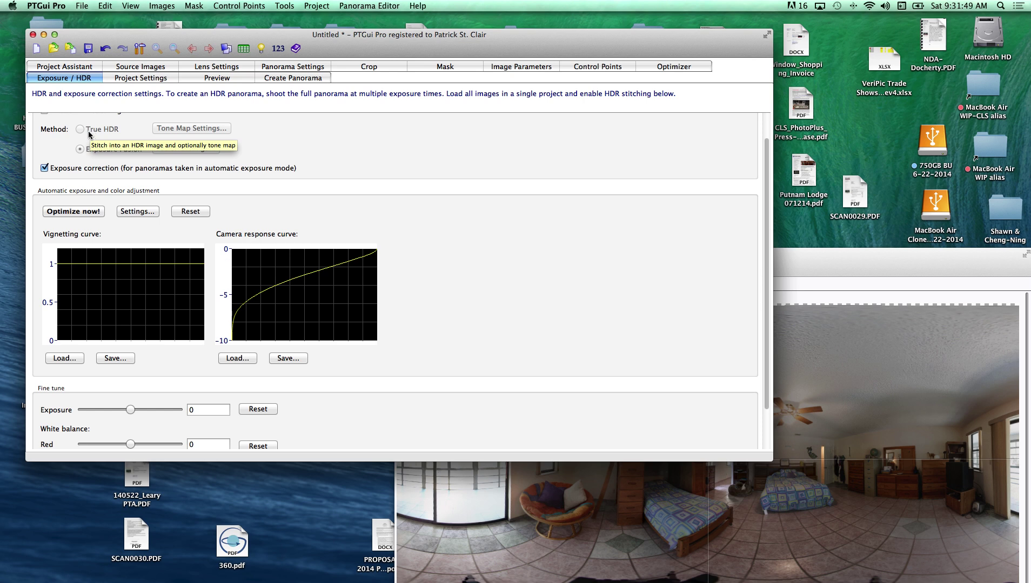
pyautogui.moveTo(118, 34); pyautogui.dragTo(131, 18)
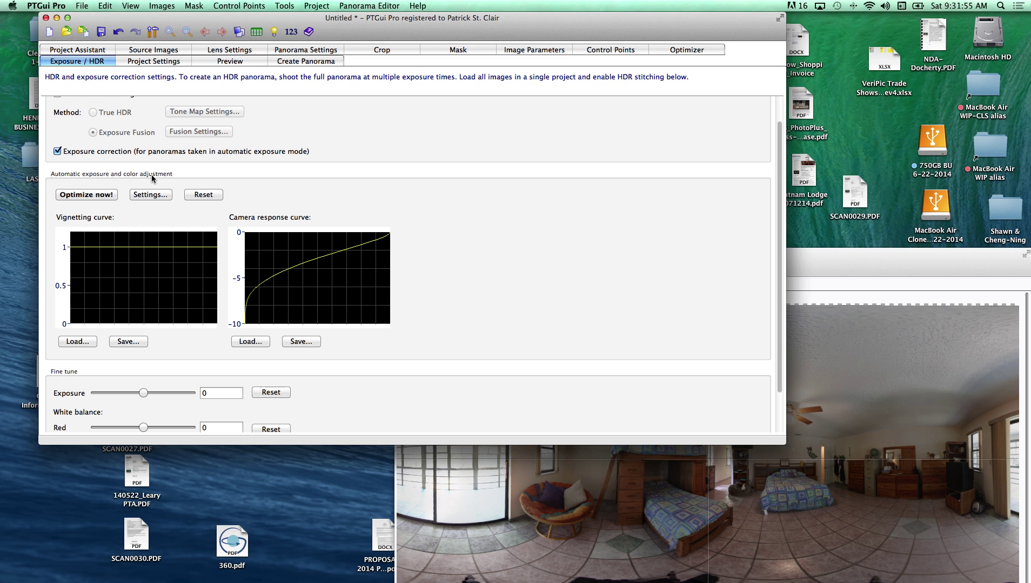
pyautogui.click(91, 195)
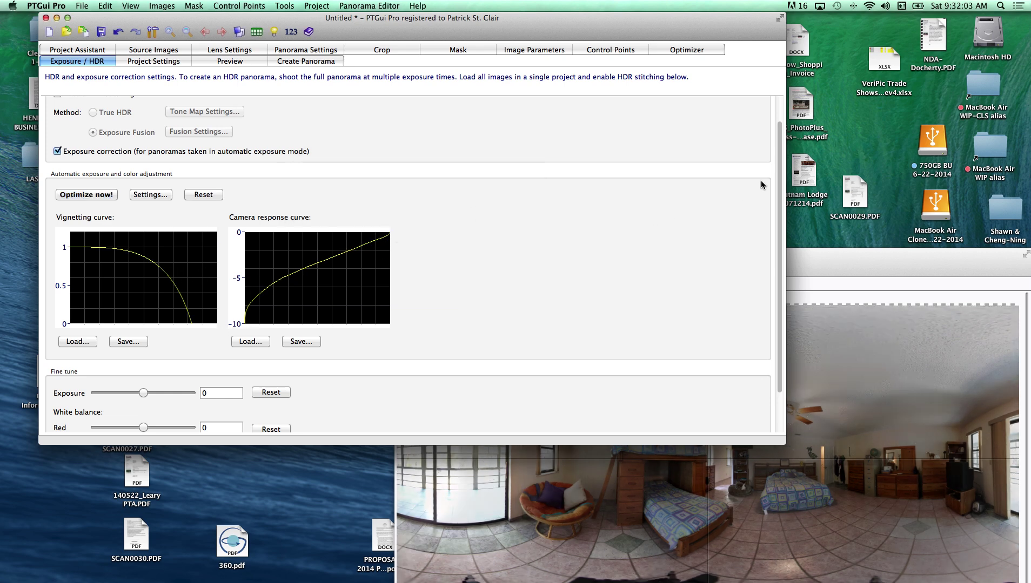
# Step: Arrange a narrowed project window beside the Panorama Editor, with the exposure and white balance fine-tune controls in view
pyautogui.moveTo(850, 274); pyautogui.dragTo(828, 47)
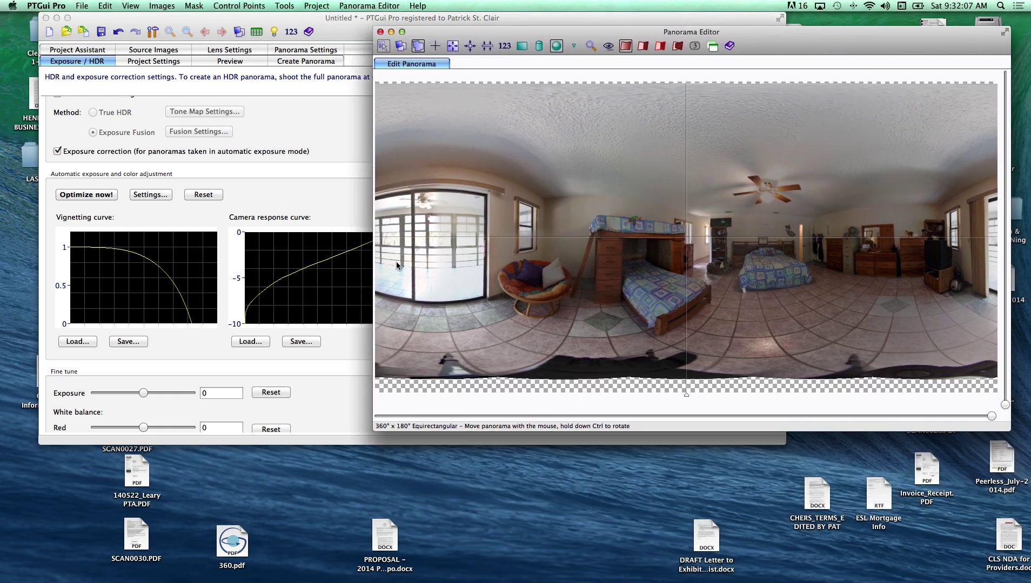
pyautogui.click(136, 369)
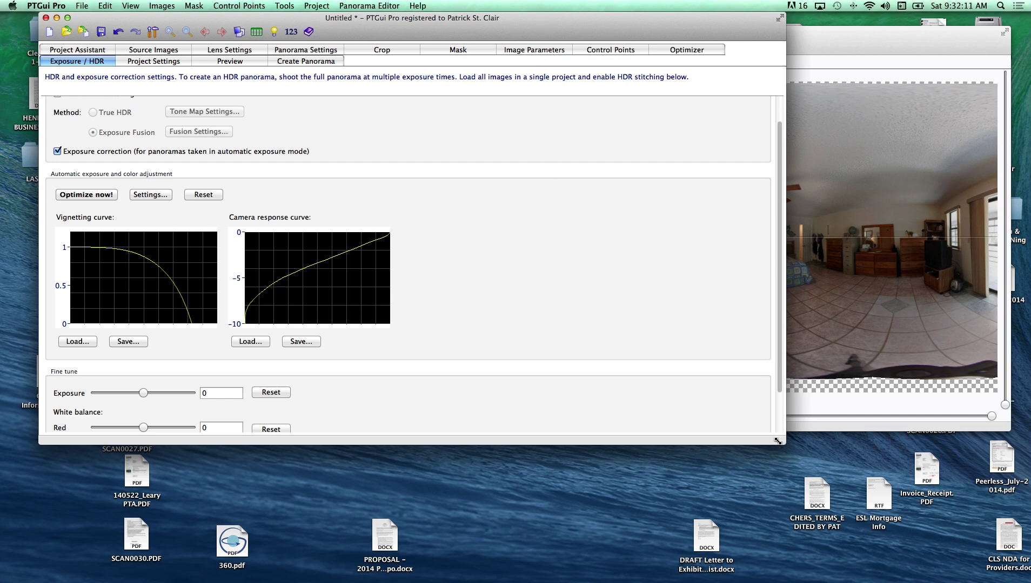
pyautogui.moveTo(777, 441); pyautogui.dragTo(484, 463)
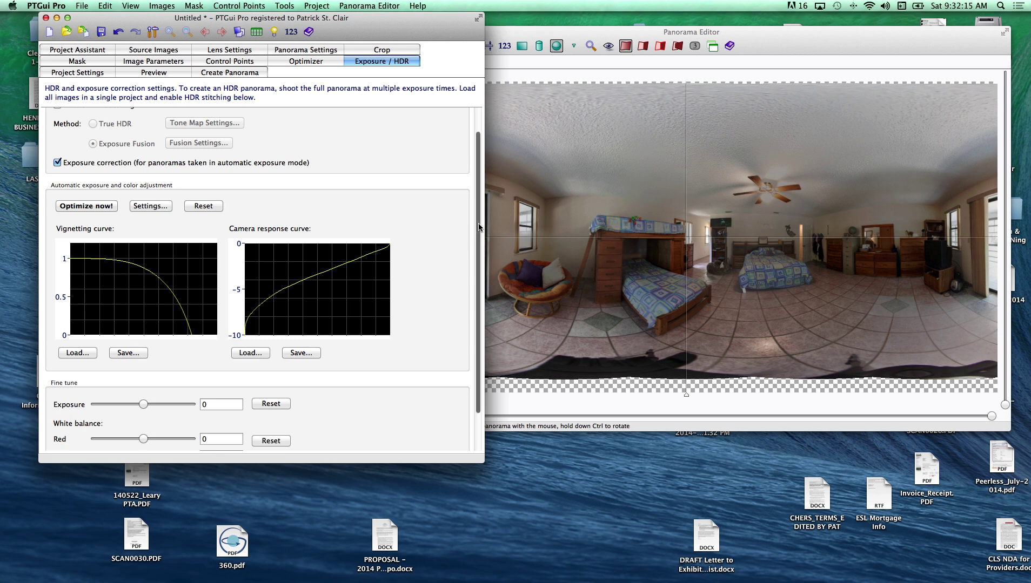
pyautogui.scroll(-3, 478, 227)
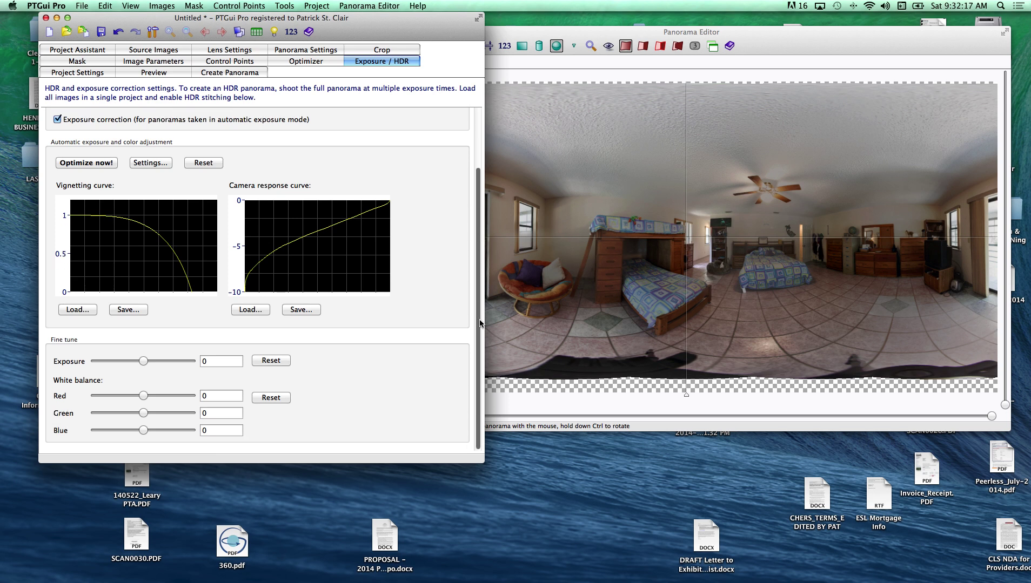
pyautogui.moveTo(379, 31); pyautogui.dragTo(319, 34)
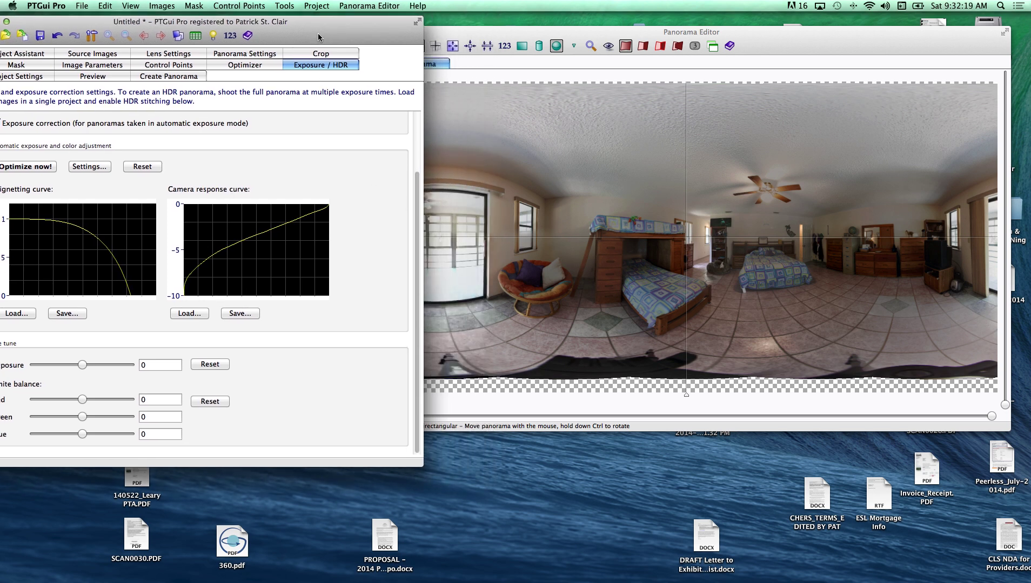
pyautogui.moveTo(513, 32); pyautogui.dragTo(475, 21)
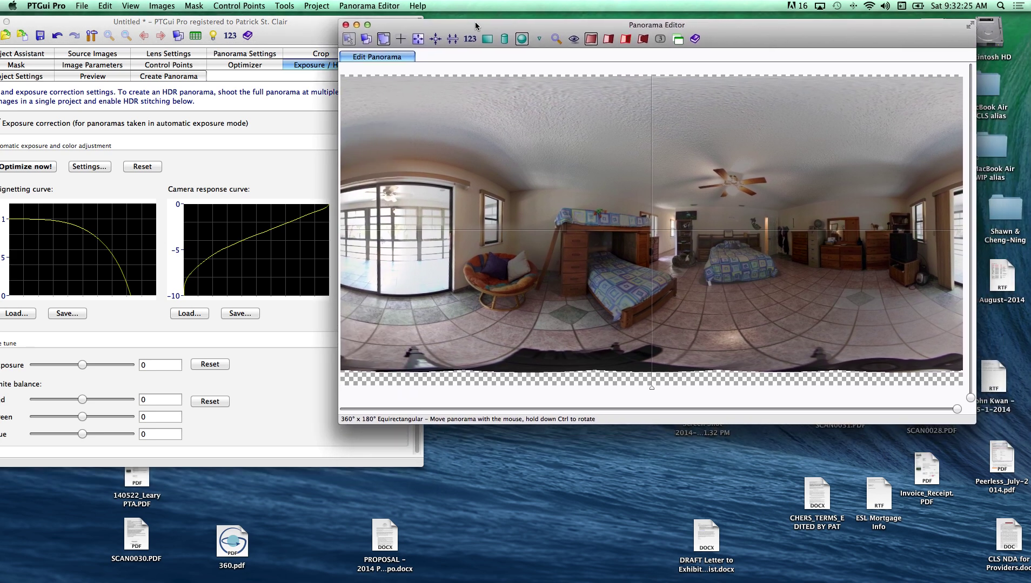
pyautogui.click(116, 344)
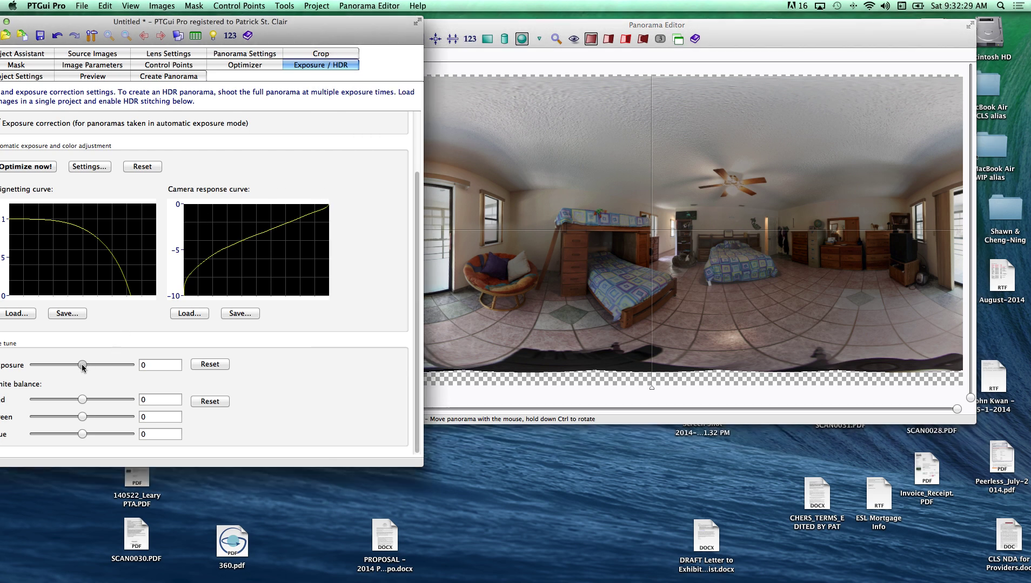
# Step: Try a fine-tune exposure of 0.46 on the panorama, and return it to 0
pyautogui.moveTo(81, 364); pyautogui.dragTo(93, 364)
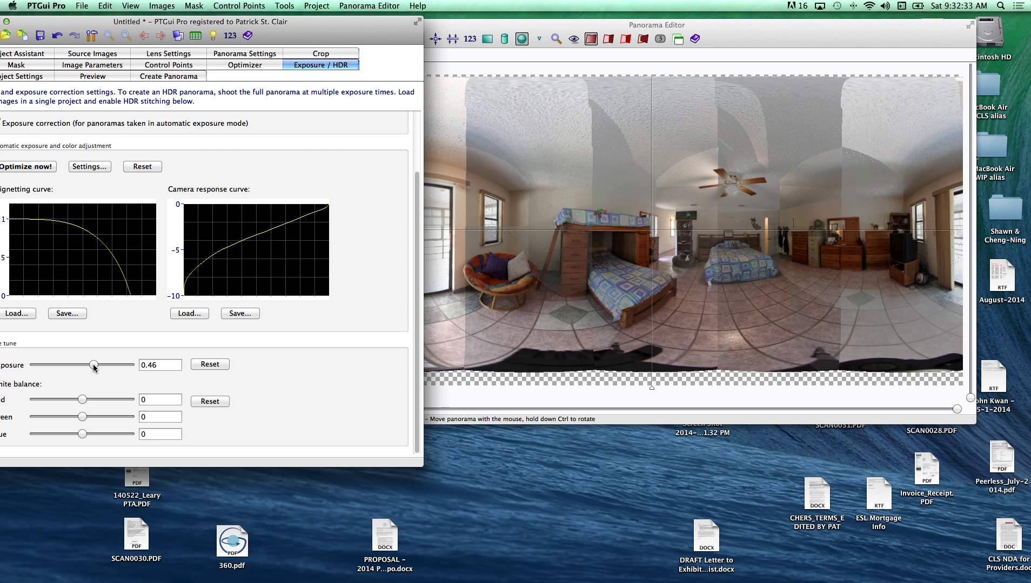
pyautogui.moveTo(92, 364); pyautogui.dragTo(83, 365)
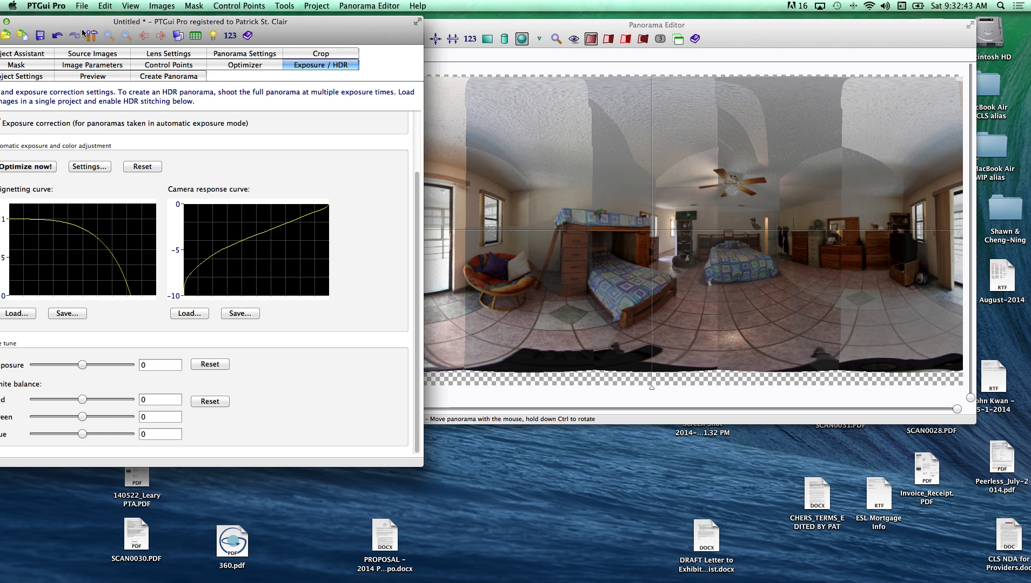
# Step: Bring the project window fully into view, try a red white balance of -1.58, and set it to 1.08
pyautogui.moveTo(78, 22); pyautogui.dragTo(111, 25)
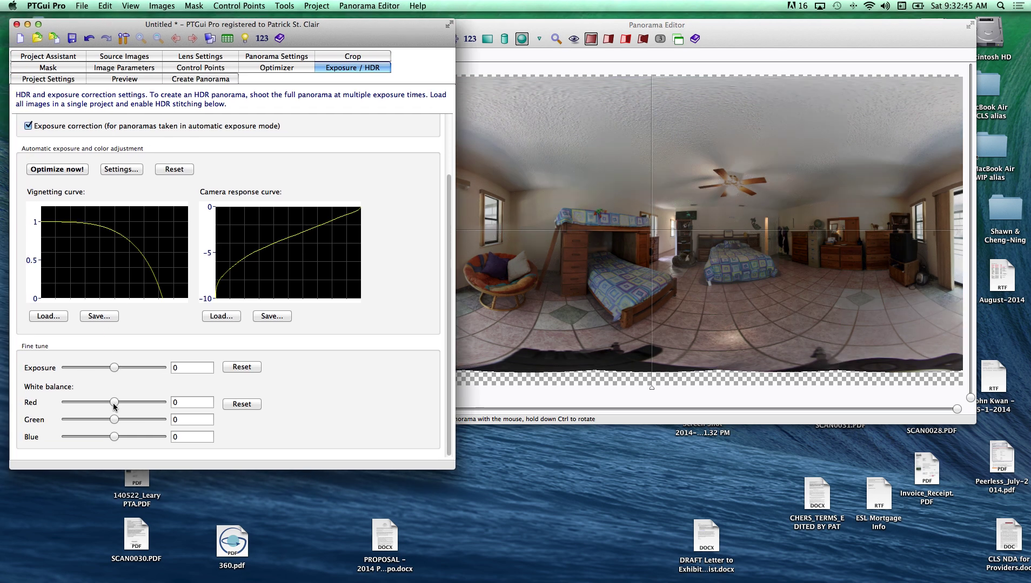
pyautogui.moveTo(115, 407); pyautogui.dragTo(77, 405)
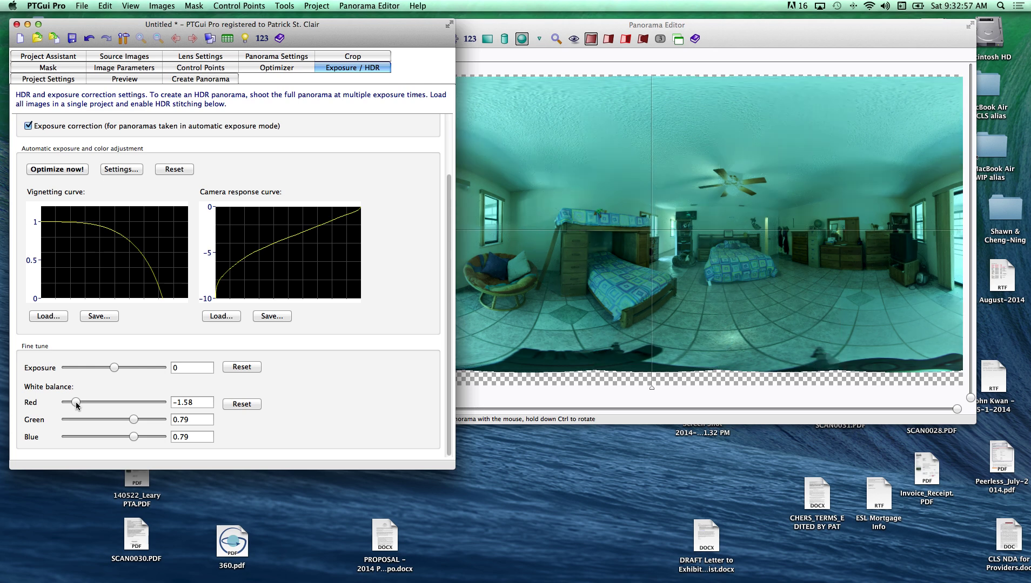
pyautogui.moveTo(76, 405); pyautogui.dragTo(141, 407)
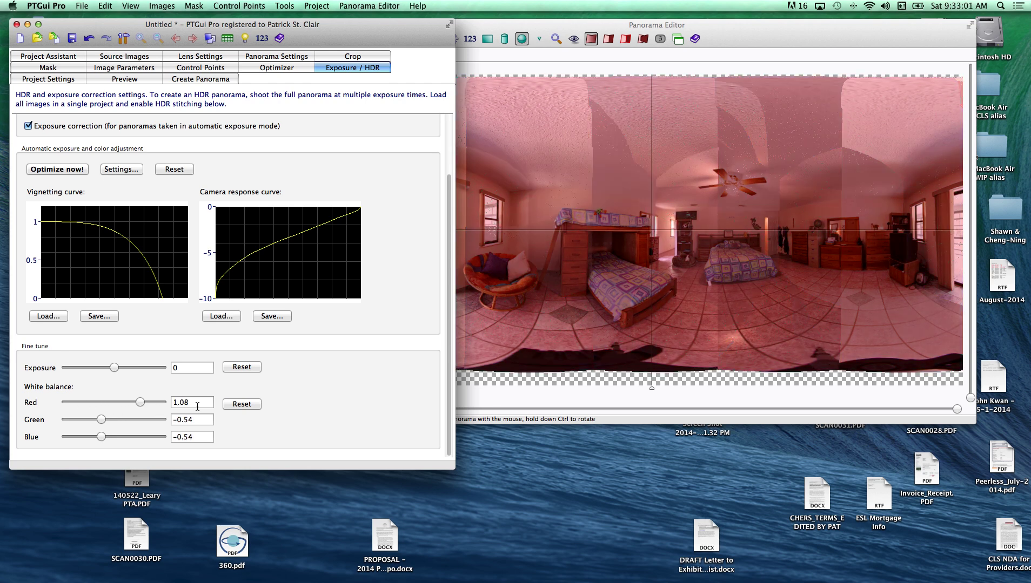
# Step: Set the red white balance of the panorama back to 0
pyautogui.moveTo(198, 407); pyautogui.dragTo(163, 402)
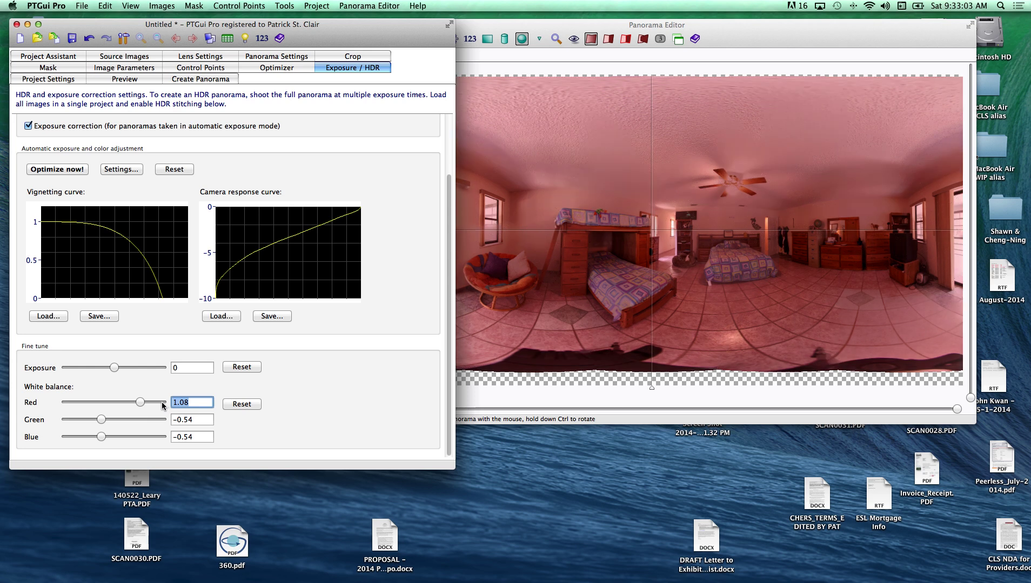
pyautogui.write('0')
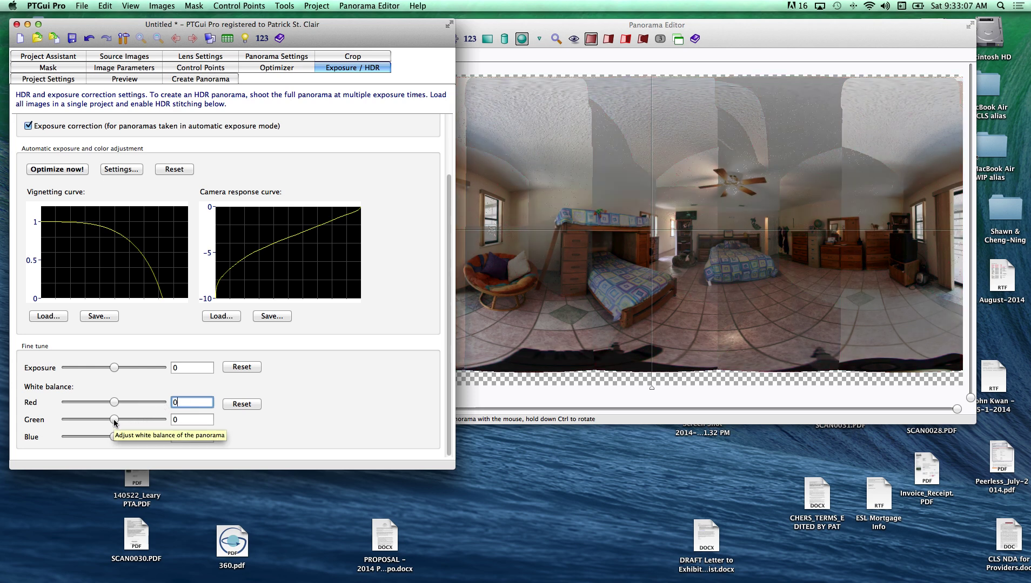
# Step: Try a green white balance of -0.9 on the panorama, and return it to 0
pyautogui.moveTo(114, 421); pyautogui.dragTo(93, 420)
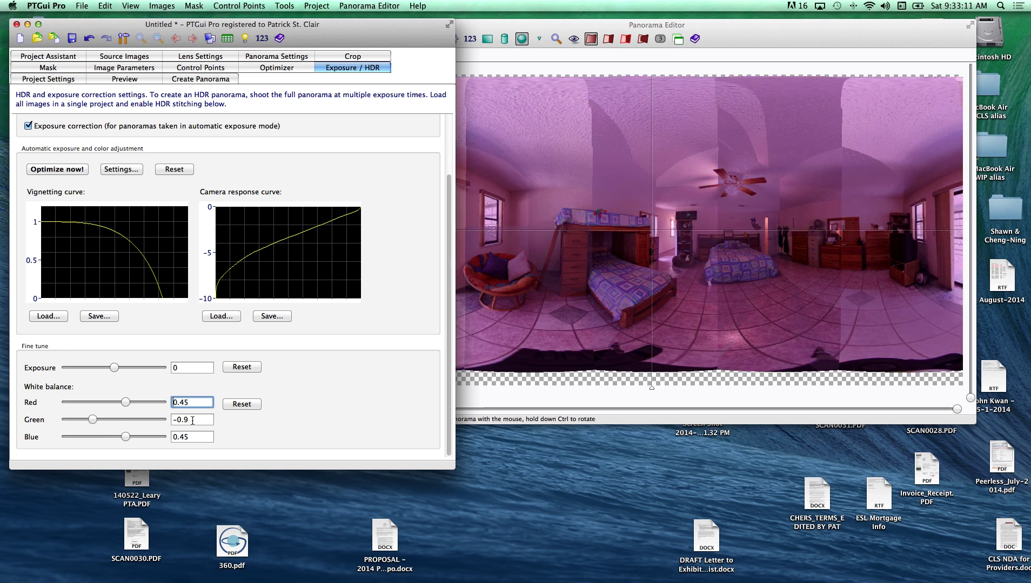
pyautogui.moveTo(194, 421); pyautogui.dragTo(171, 421)
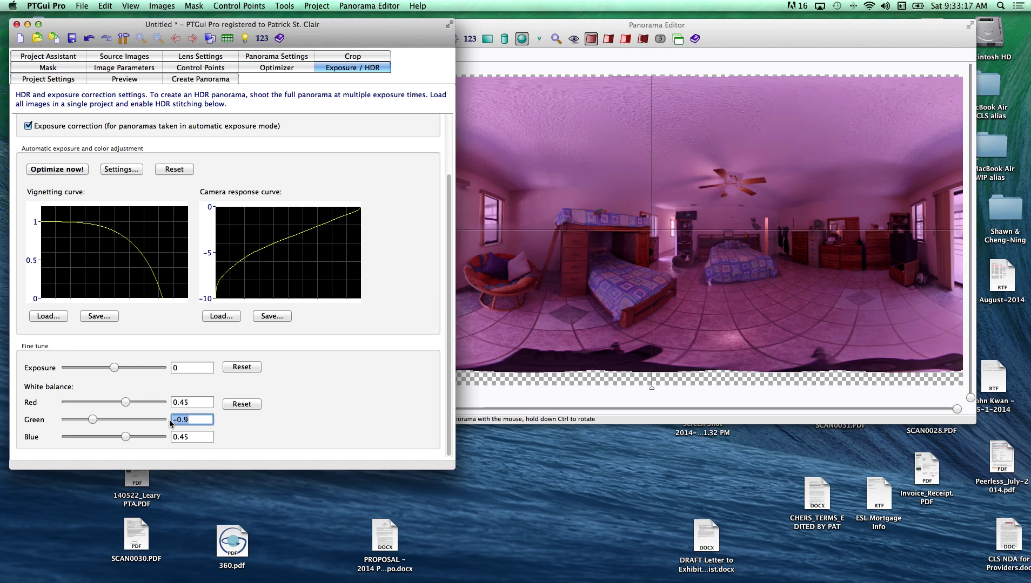
pyautogui.write('0')
pyautogui.press('Return')
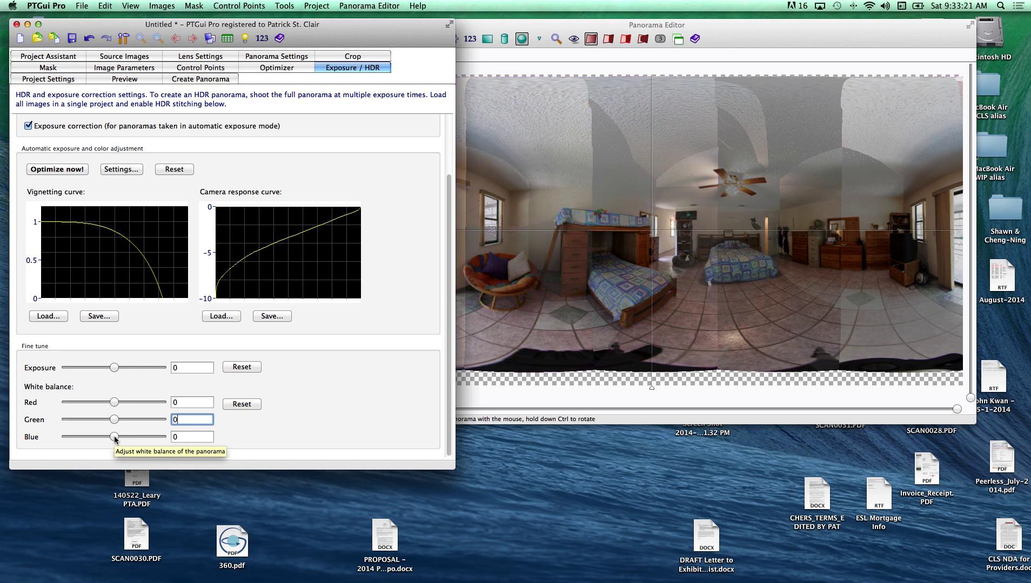
# Step: Try a blue white balance of -0.98 on the panorama, and return it to 0
pyautogui.moveTo(114, 440); pyautogui.dragTo(90, 440)
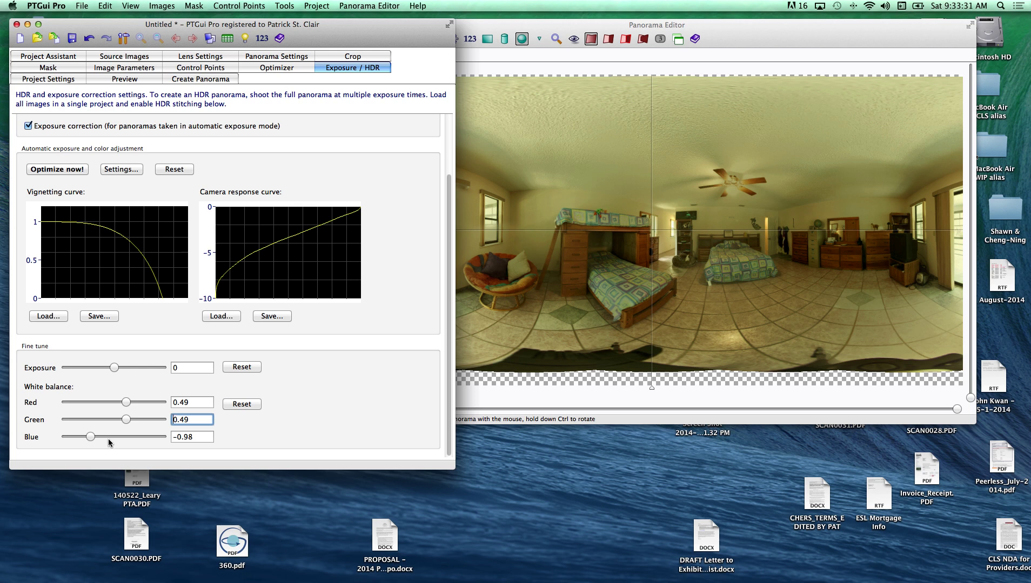
pyautogui.doubleClick(199, 439)
pyautogui.write('0')
pyautogui.press('Return')
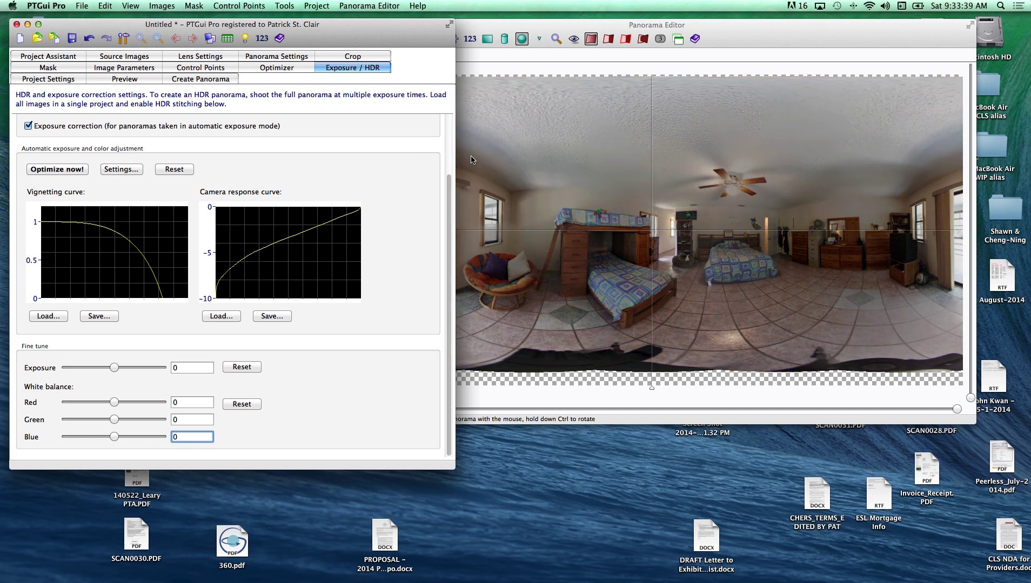
# Step: Fit the shared crop circle to the fisheye image, with left -626, right 2613, top -54 and bottom 3185
pyautogui.moveTo(449, 242); pyautogui.dragTo(452, 55)
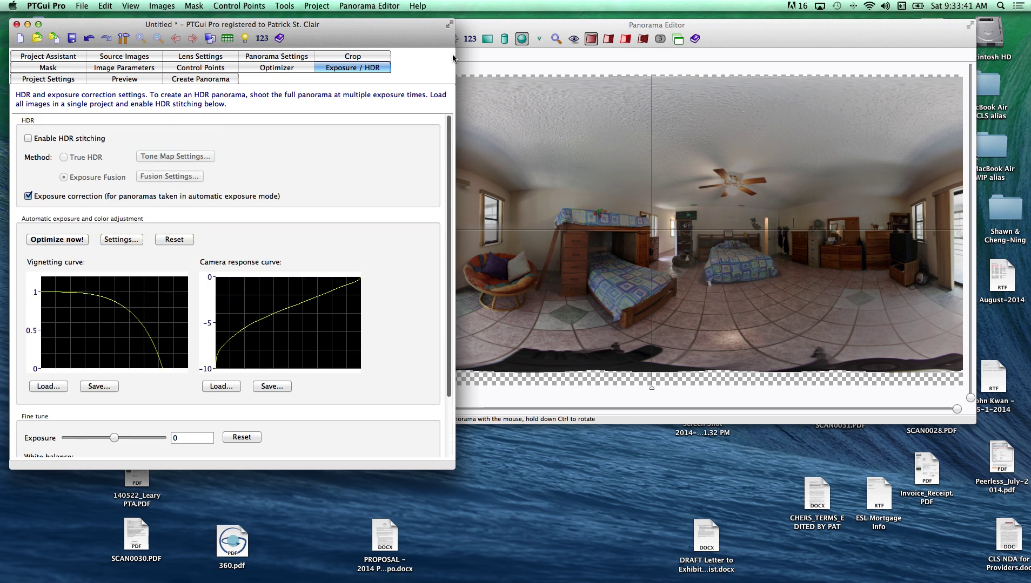
pyautogui.moveTo(340, 26); pyautogui.dragTo(477, 73)
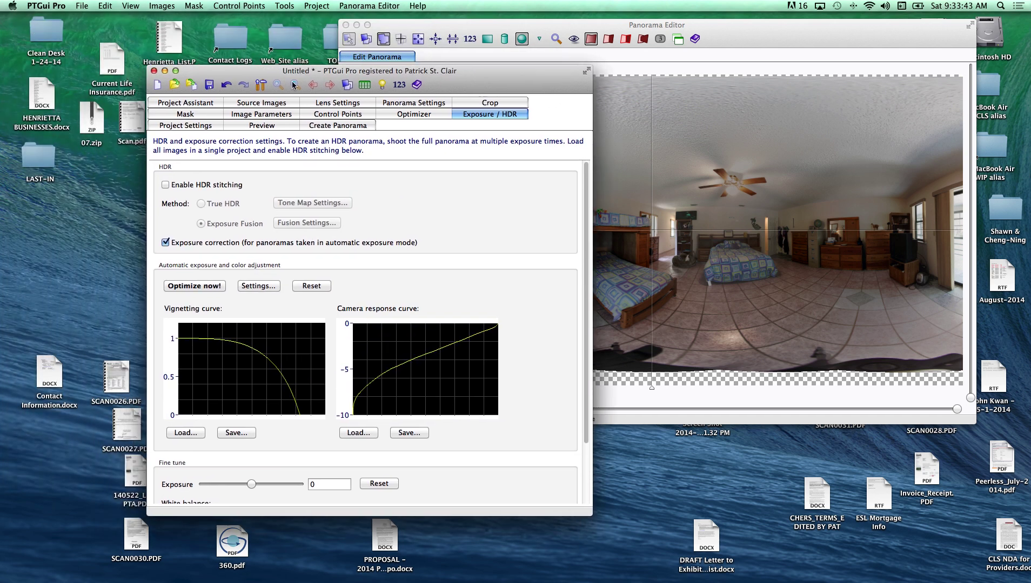
pyautogui.click(480, 104)
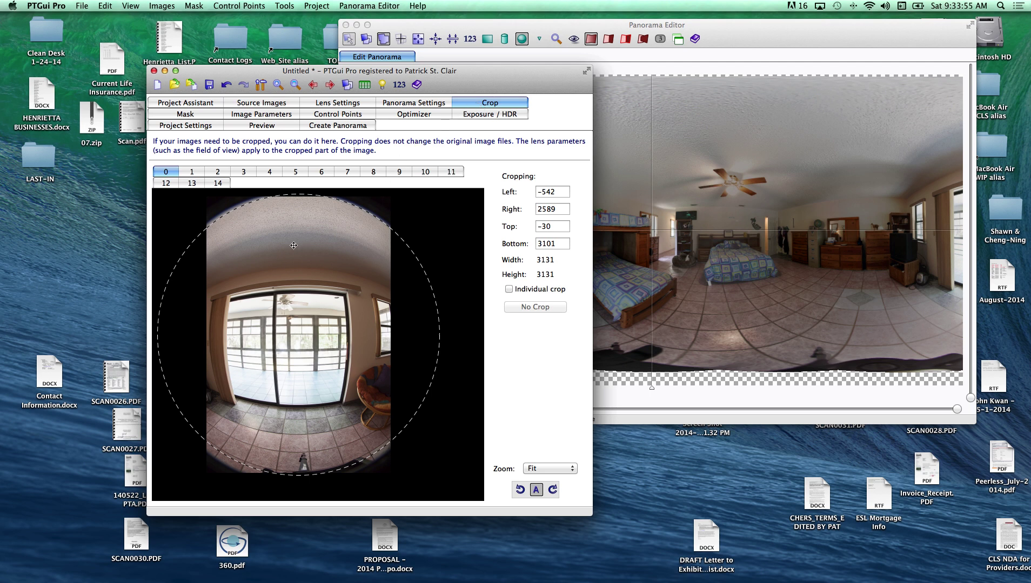
pyautogui.moveTo(293, 245); pyautogui.dragTo(291, 243)
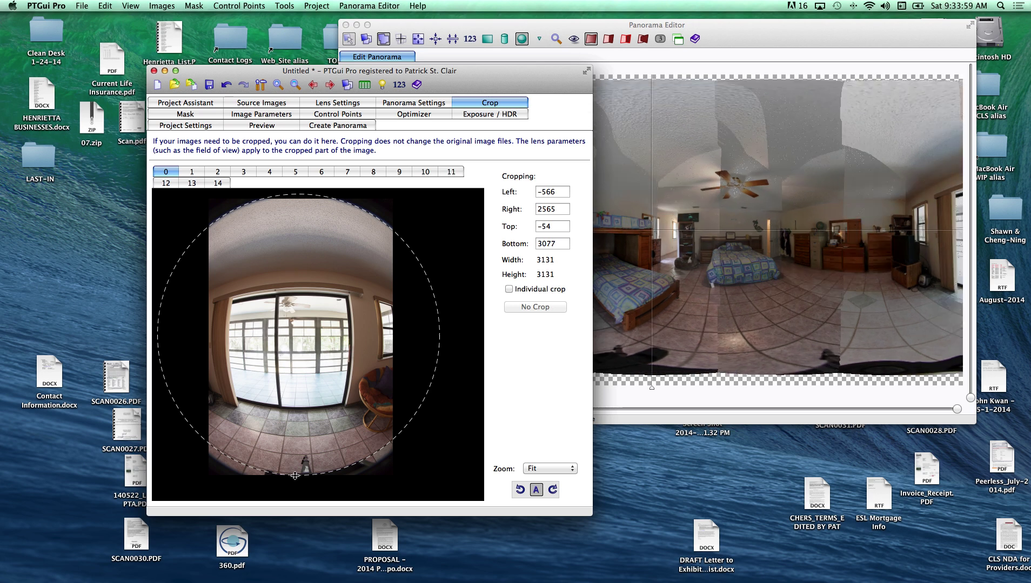
pyautogui.moveTo(295, 476); pyautogui.dragTo(295, 485)
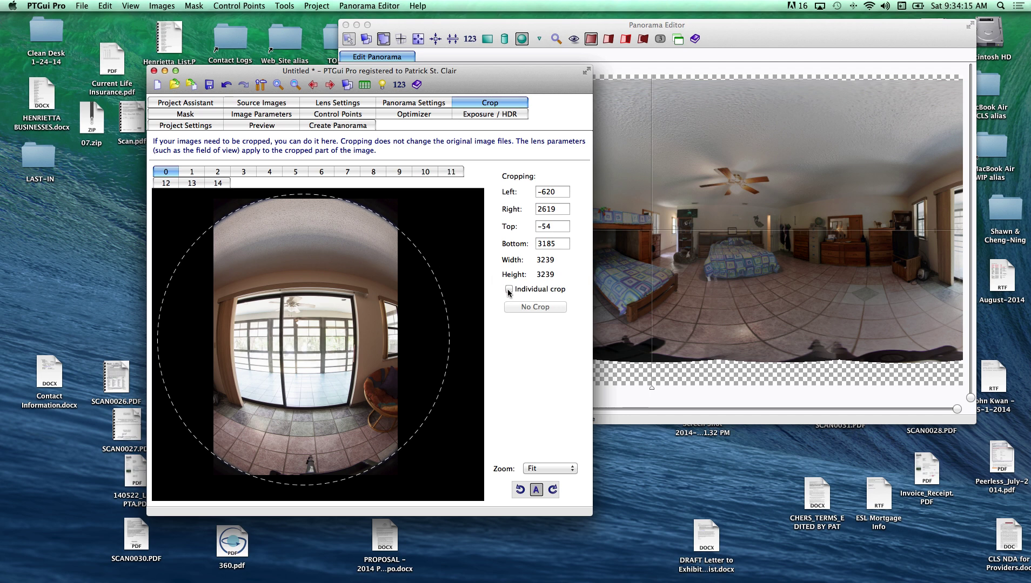
pyautogui.moveTo(287, 264); pyautogui.dragTo(288, 265)
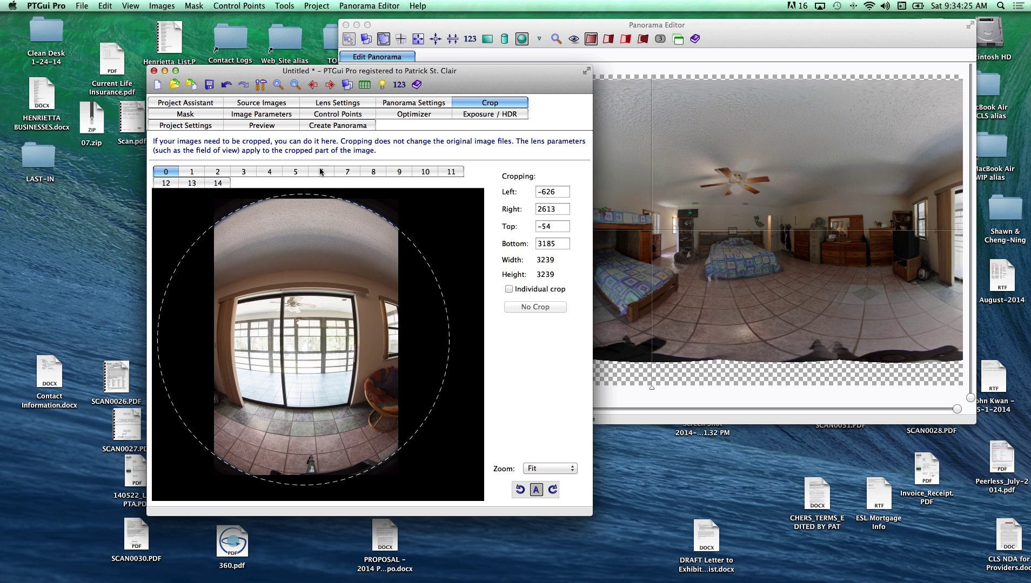
# Step: Optimize the project so the image alignment matches the new crop, and accept the optimizer's changes
pyautogui.click(186, 106)
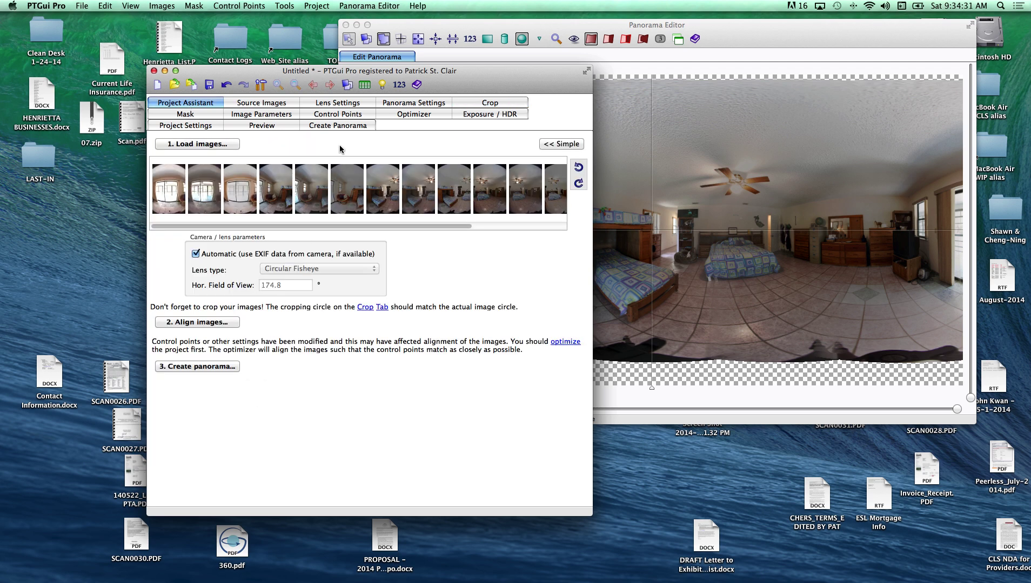
pyautogui.click(253, 8)
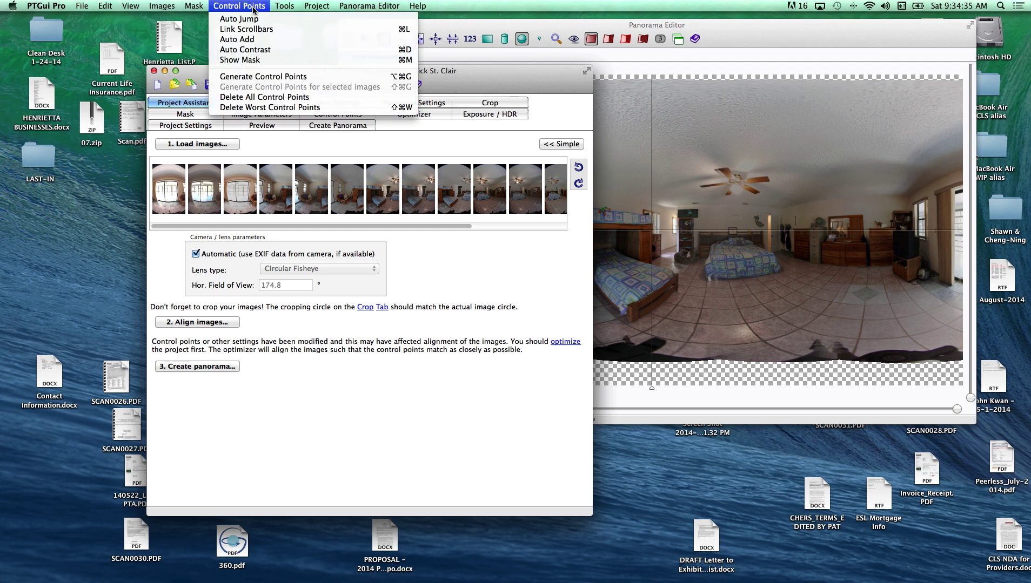
pyautogui.click(315, 6)
pyautogui.click(315, 6)
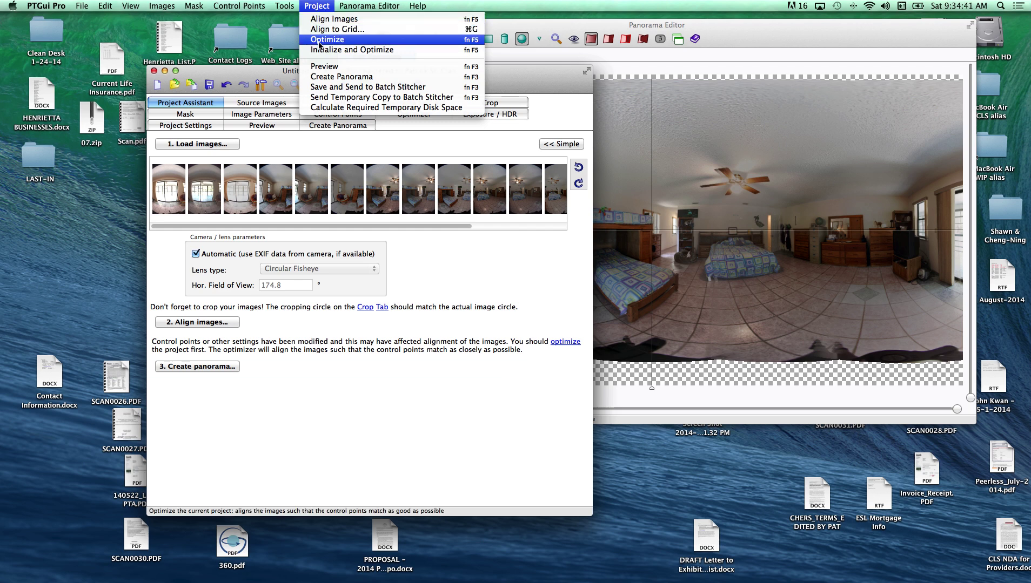
pyautogui.click(319, 42)
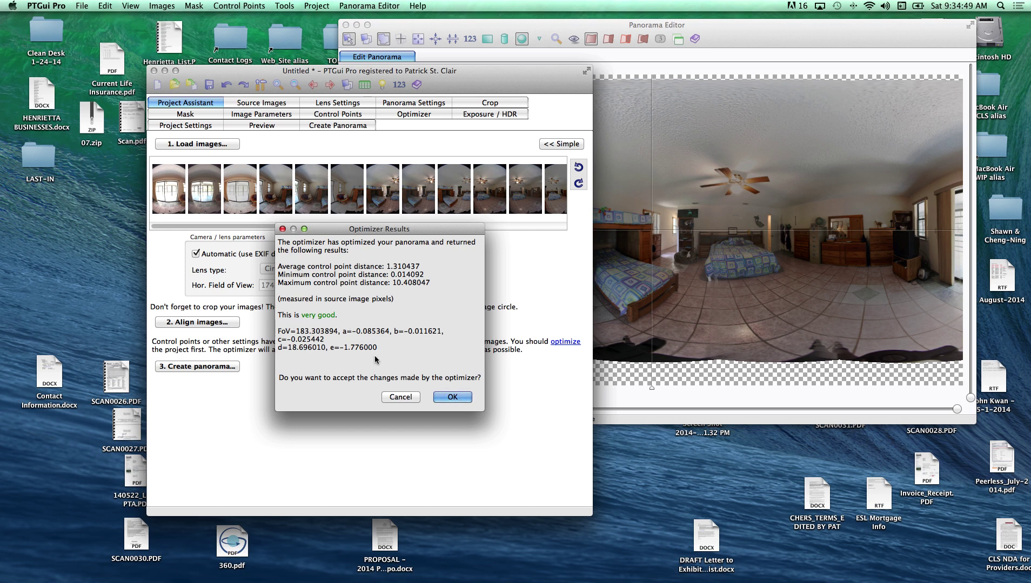
pyautogui.click(454, 398)
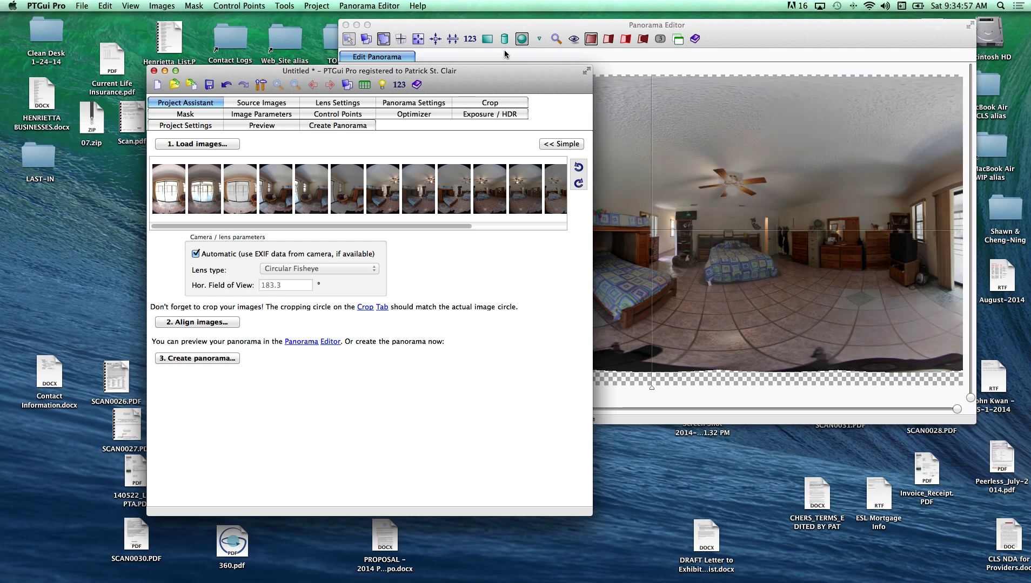
# Step: Set the output panorama's width to 8000 pixels with linked height, keeping the layers option at blended panorama only
pyautogui.moveTo(510, 71); pyautogui.dragTo(547, 32)
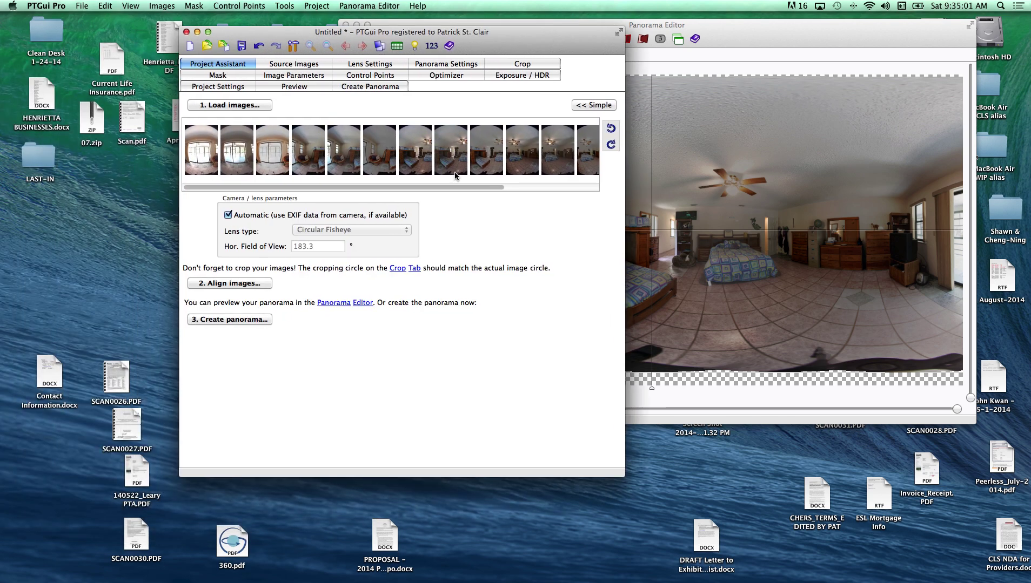
pyautogui.click(243, 320)
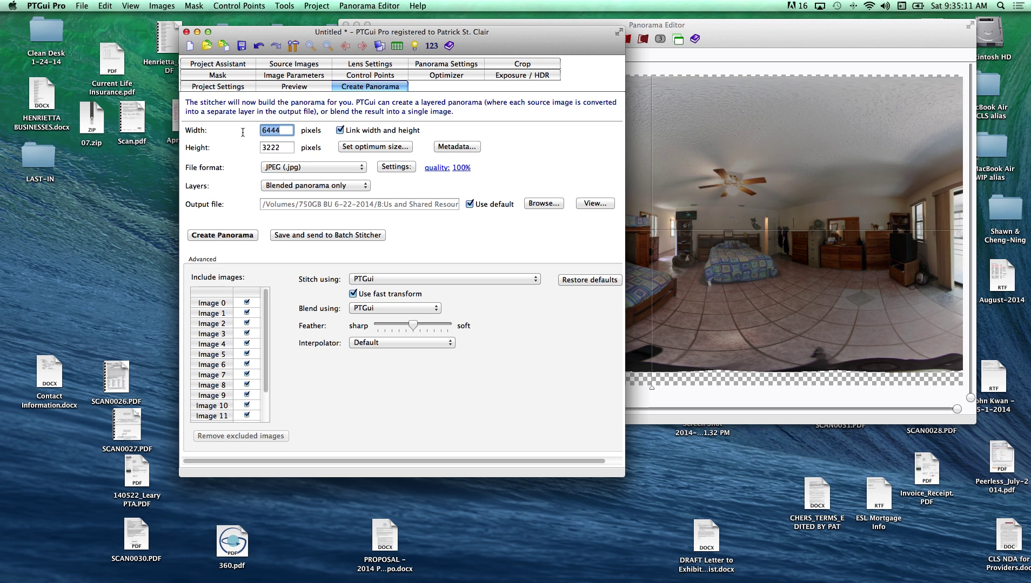
pyautogui.write('8000')
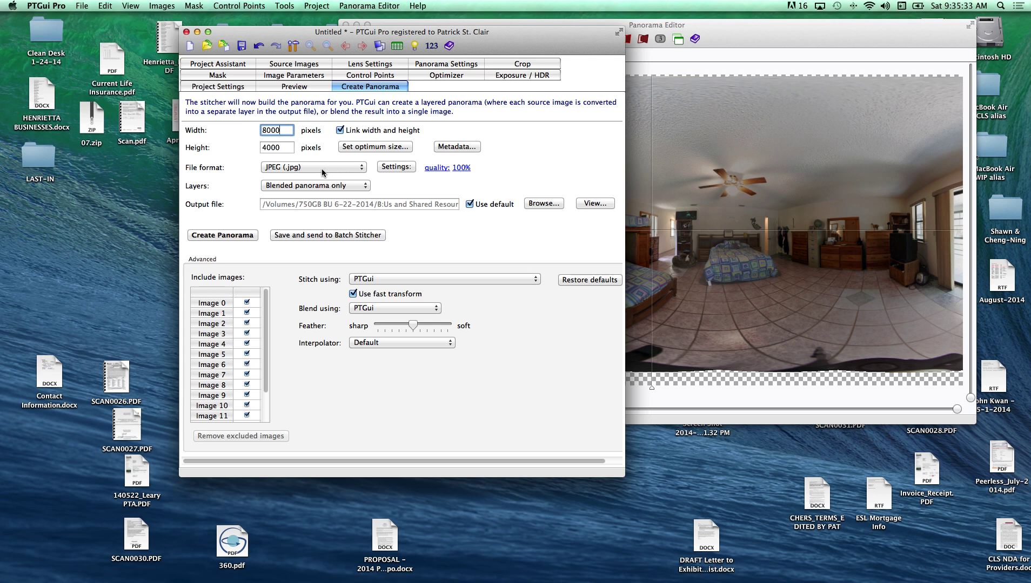
pyautogui.click(355, 186)
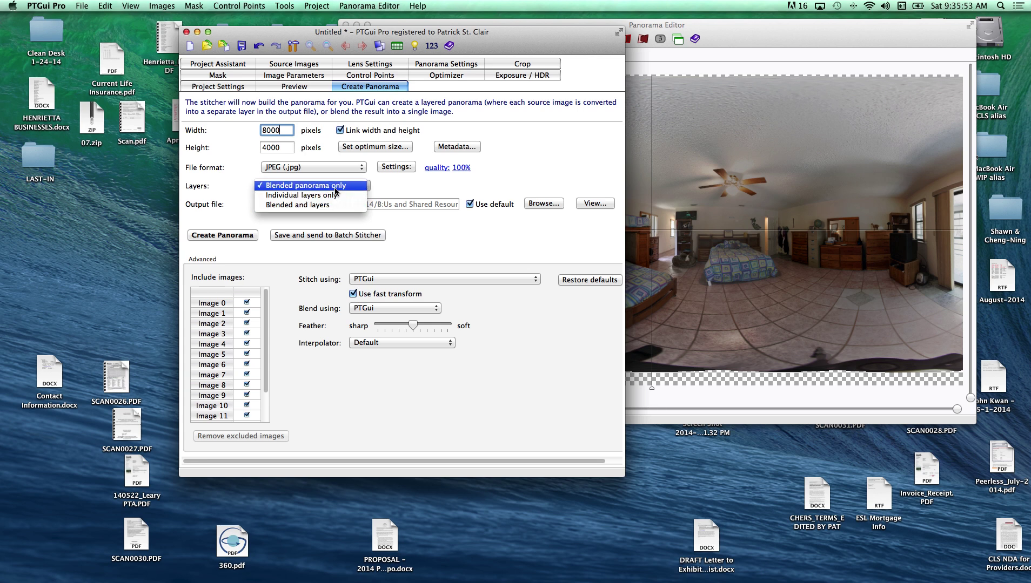
pyautogui.click(396, 183)
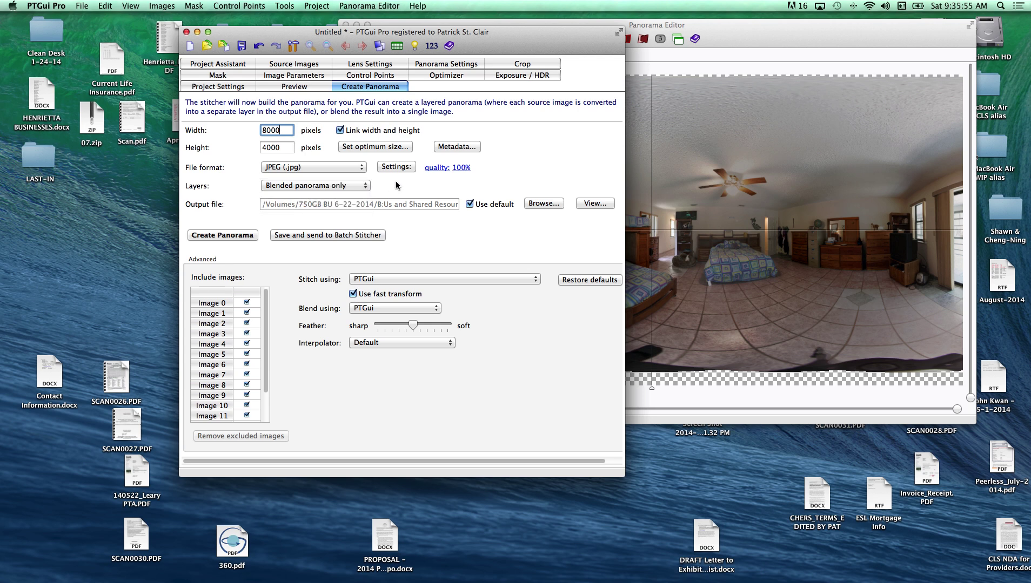
# Step: Create a folder named "Stitch PTGui" inside the room's project folder and choose it as the panorama's output location
pyautogui.click(543, 204)
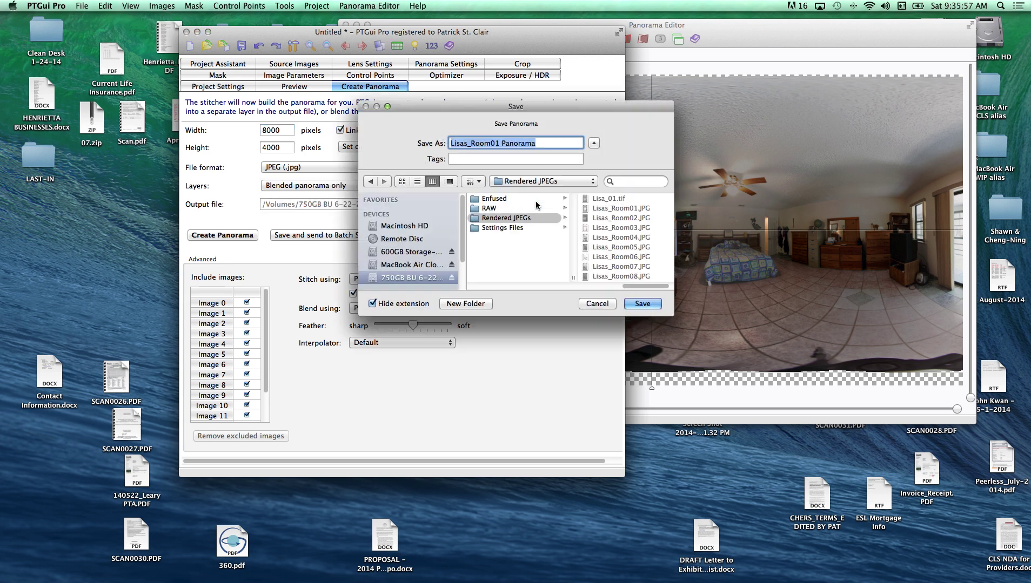
pyautogui.click(516, 182)
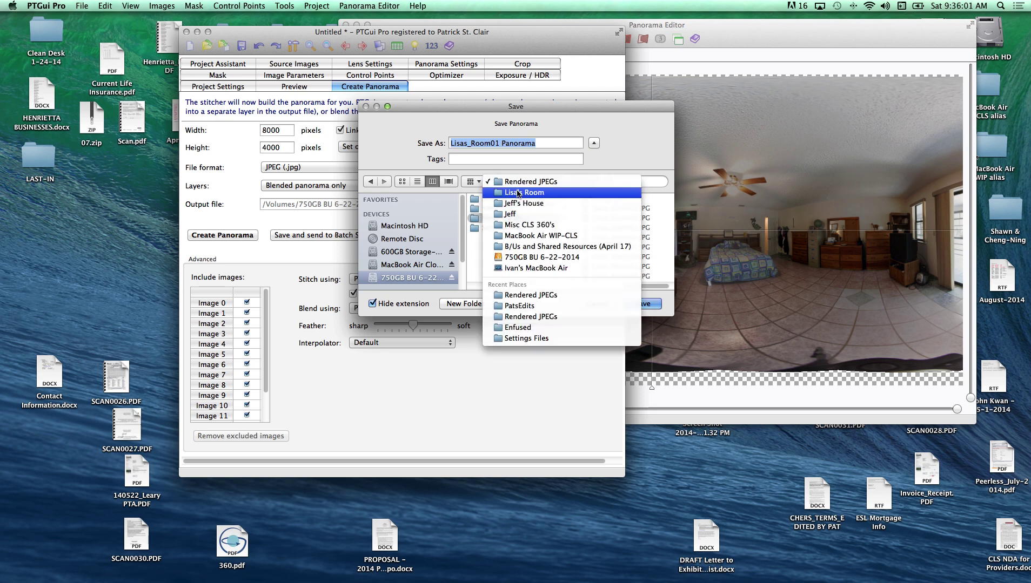
pyautogui.click(517, 193)
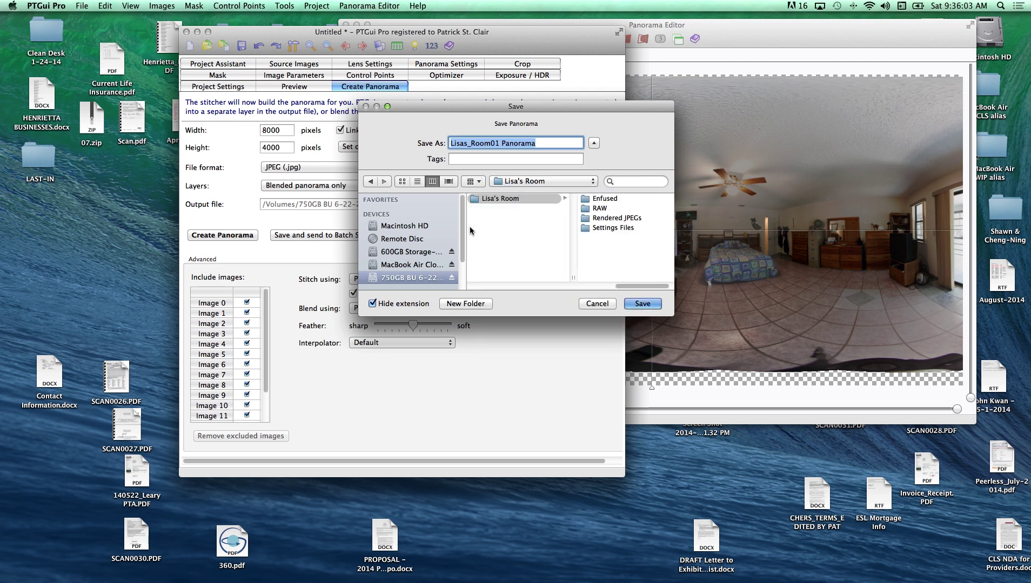
pyautogui.click(463, 303)
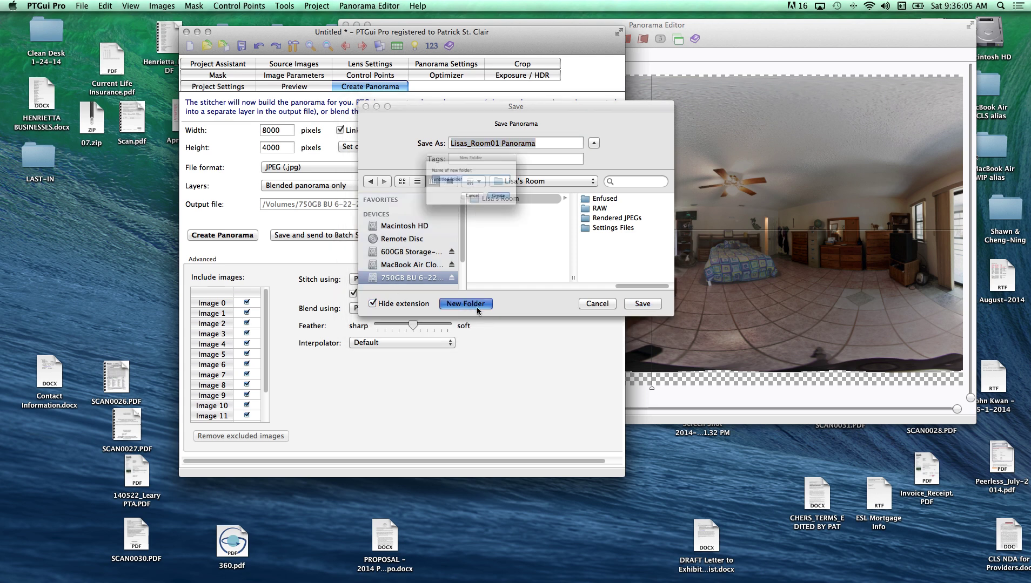
pyautogui.write('S')
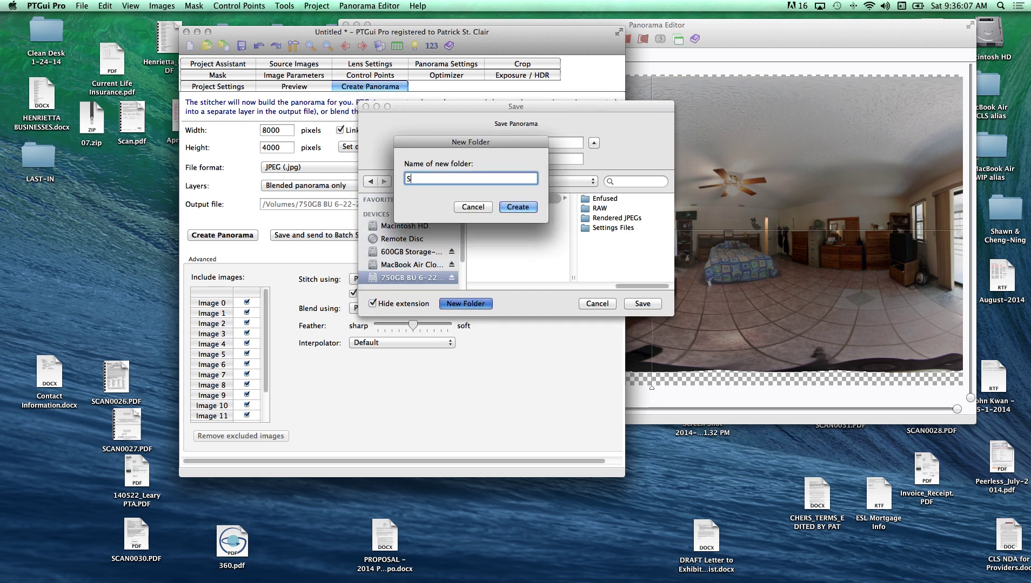
pyautogui.write('titch PTGui')
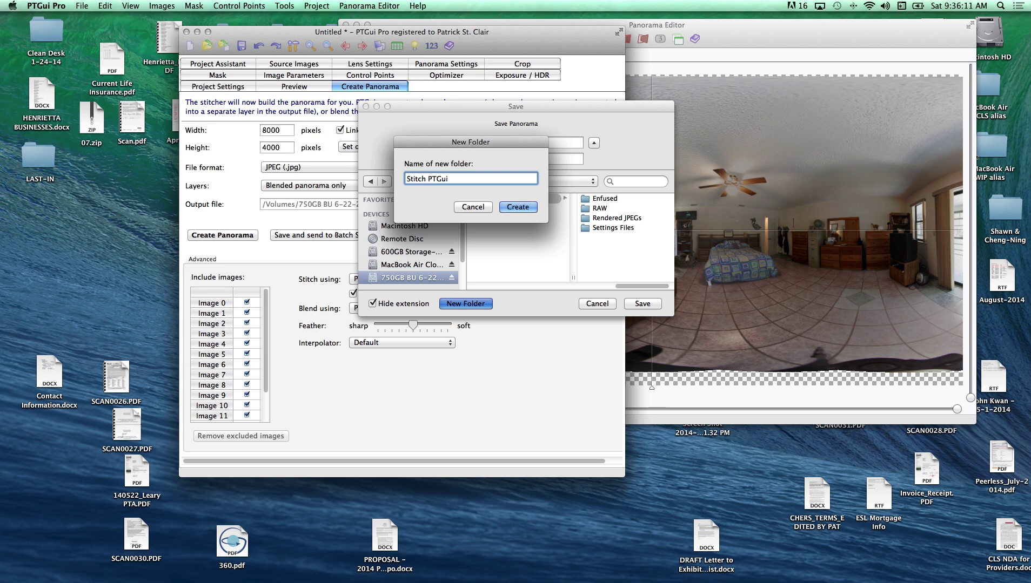
pyautogui.click(513, 208)
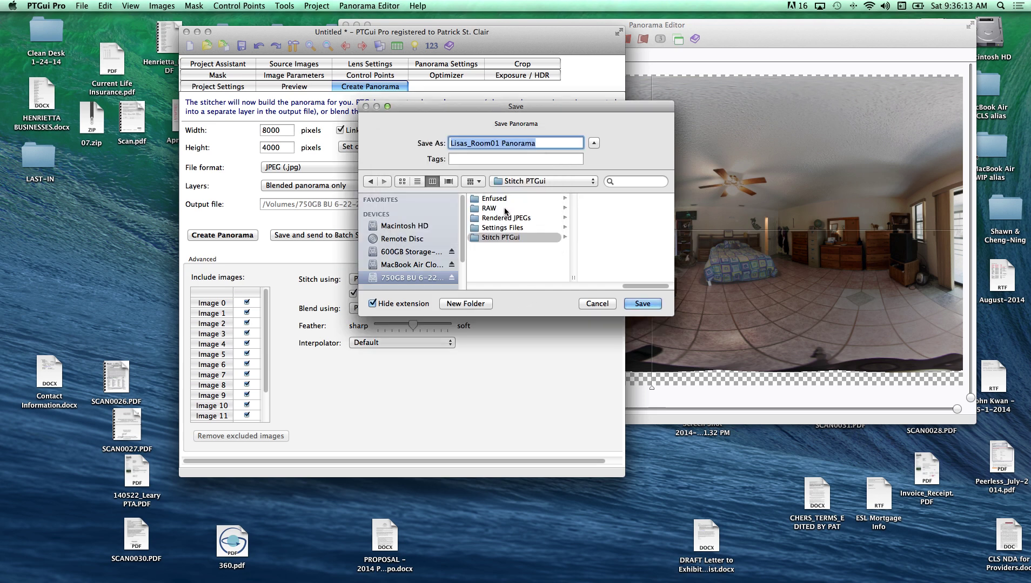
pyautogui.click(642, 304)
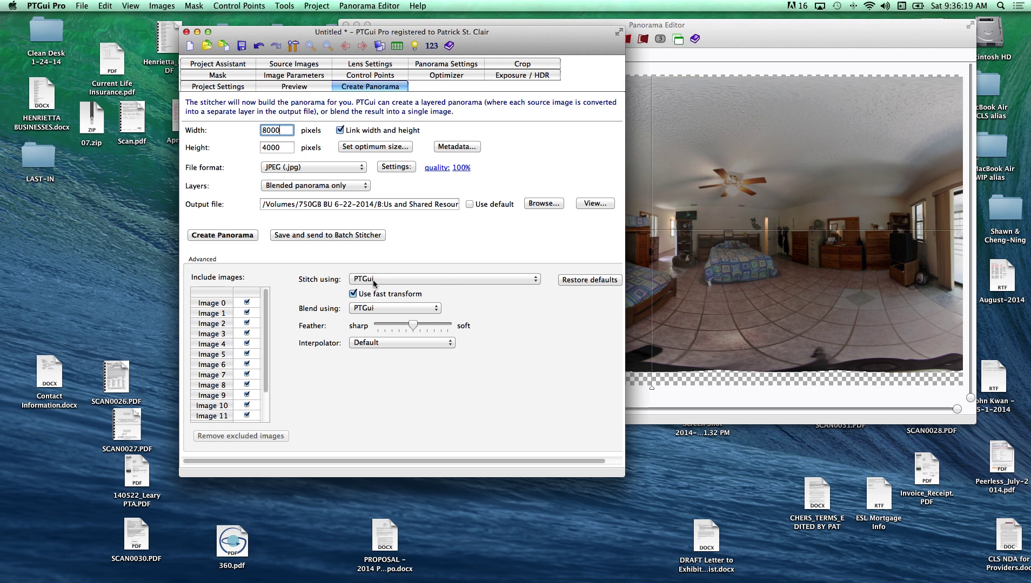
# Step: Keep PTGui as the stitcher and set the blending to the Enblend plugin
pyautogui.click(416, 280)
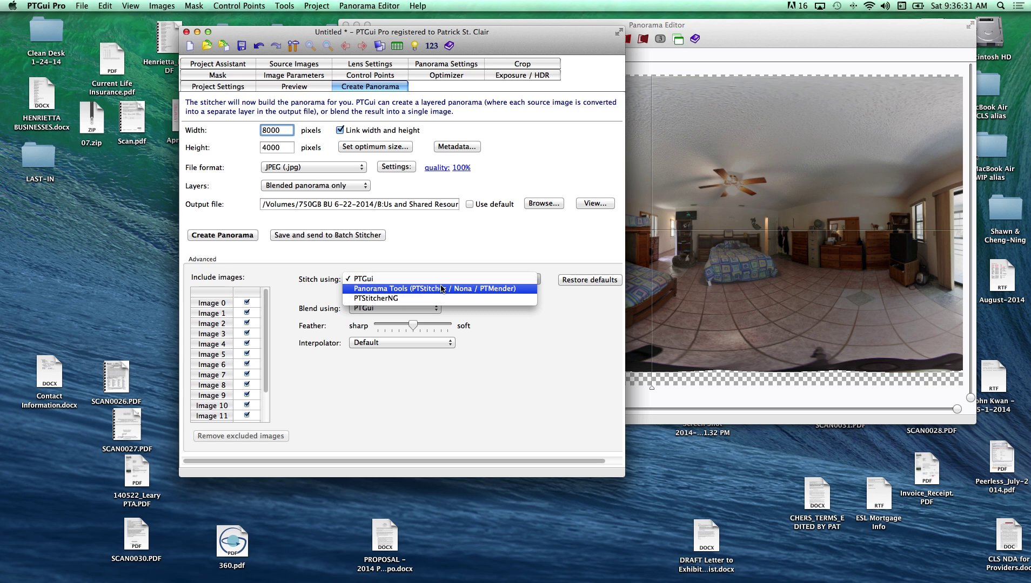
pyautogui.click(376, 280)
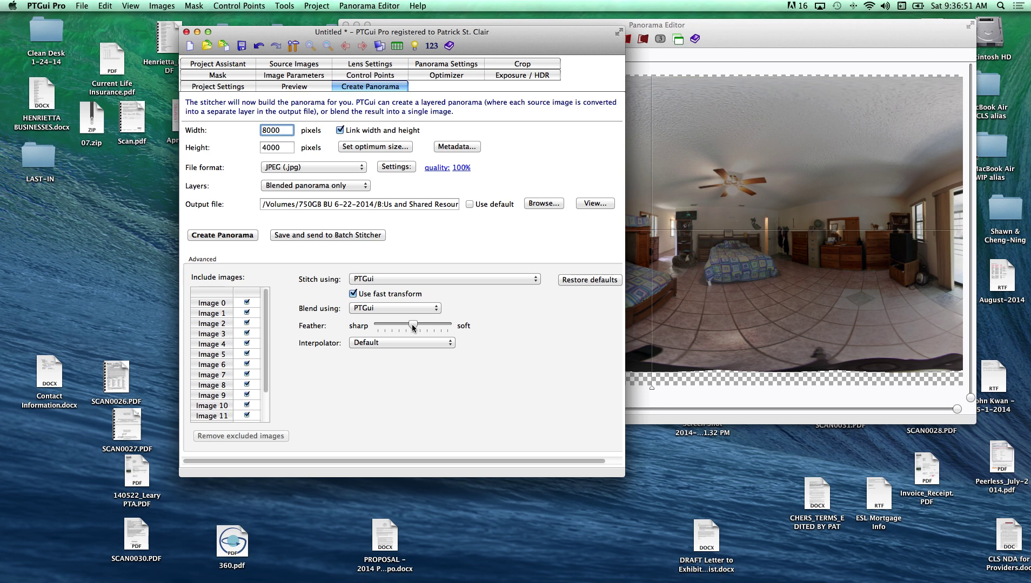
pyautogui.click(384, 310)
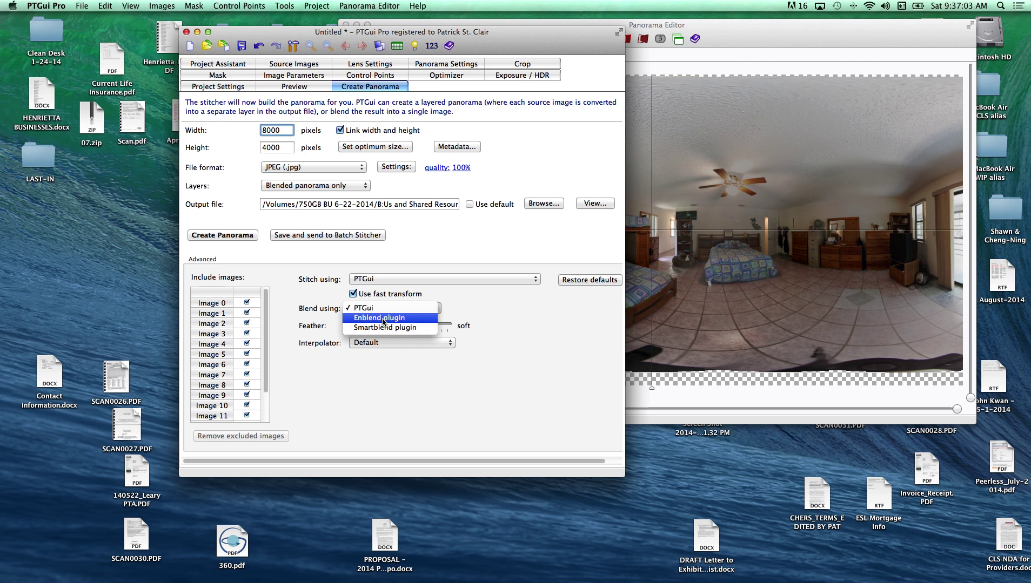
pyautogui.click(383, 318)
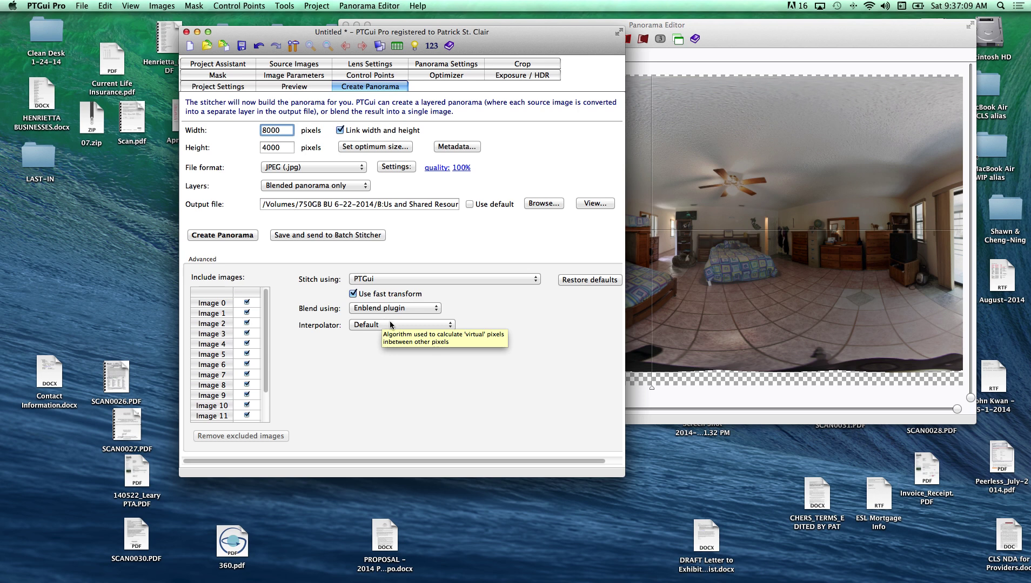
# Step: Set the interpolator to Spline64 and save the project in the Stitch PTGui folder under the suggested panorama name
pyautogui.click(389, 322)
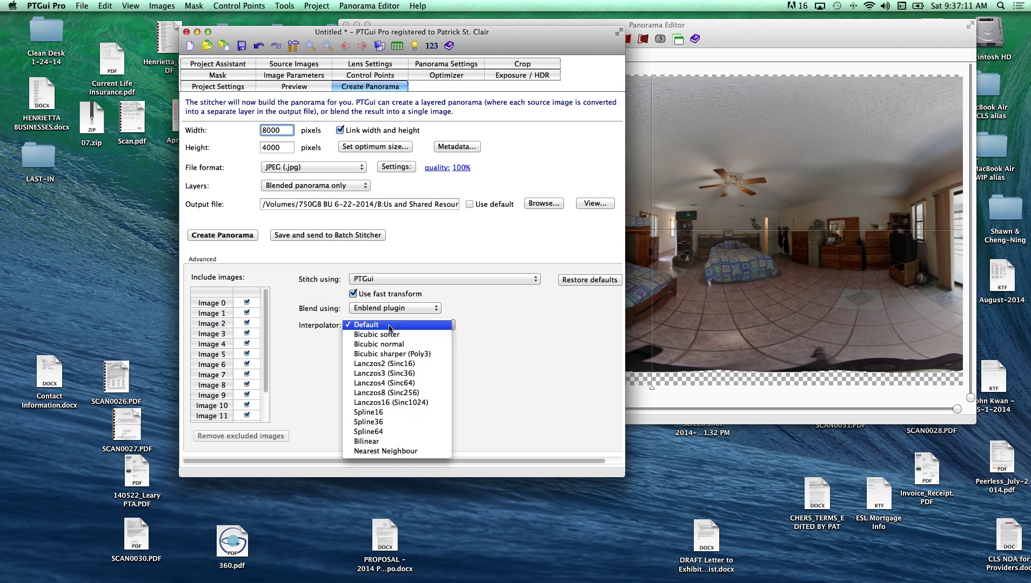
pyautogui.click(377, 434)
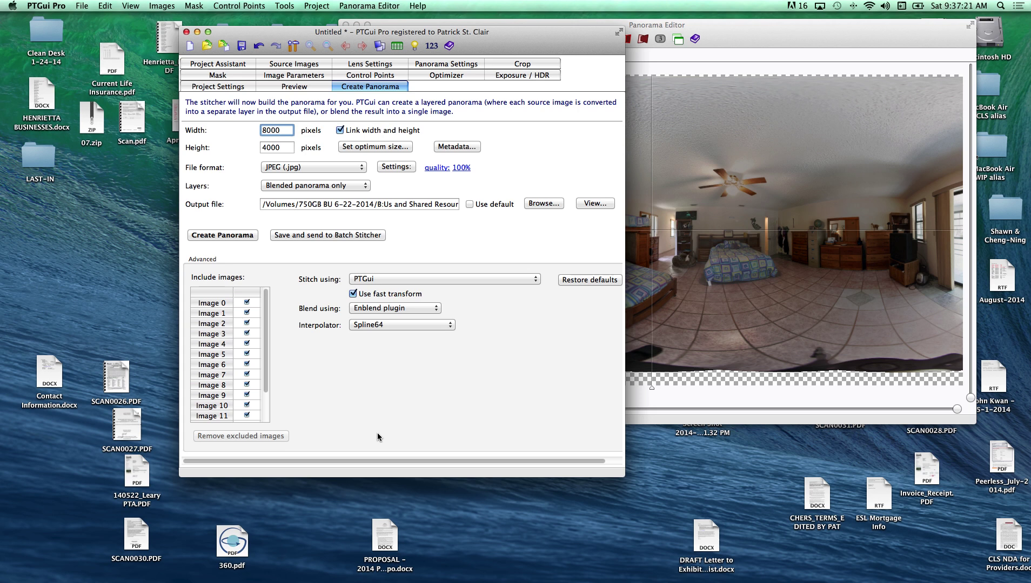
pyautogui.click(84, 7)
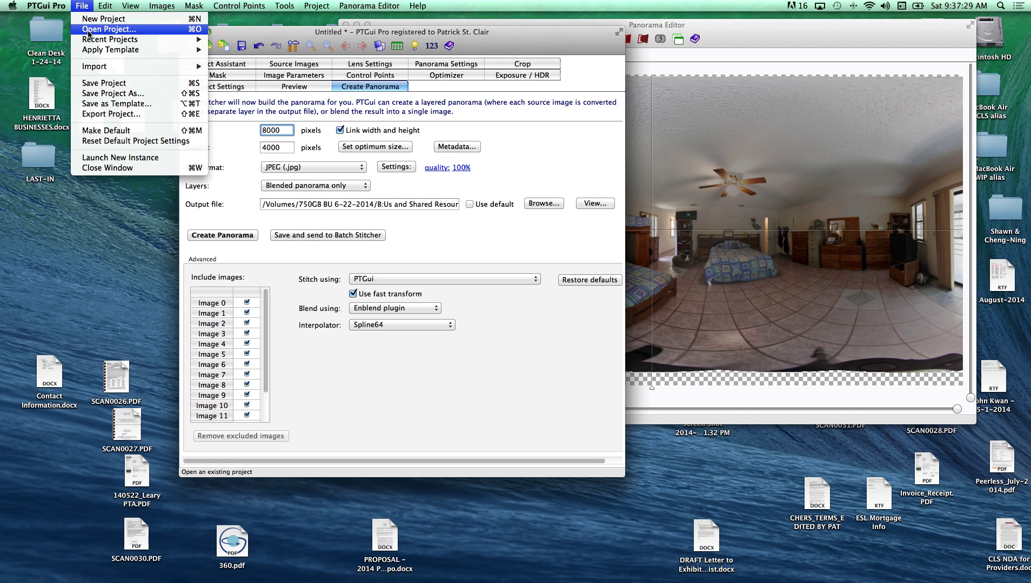
pyautogui.click(105, 94)
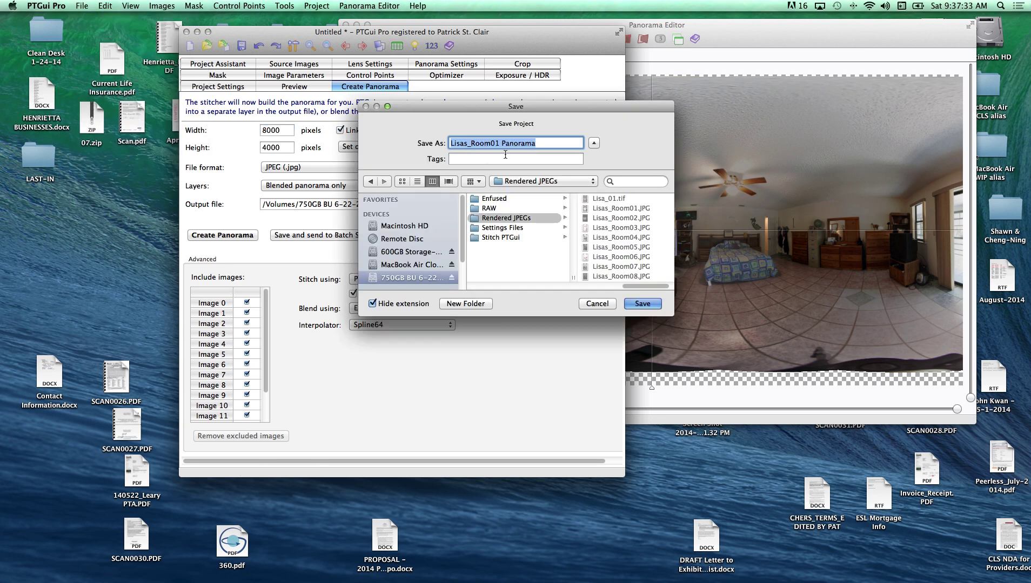
pyautogui.click(494, 240)
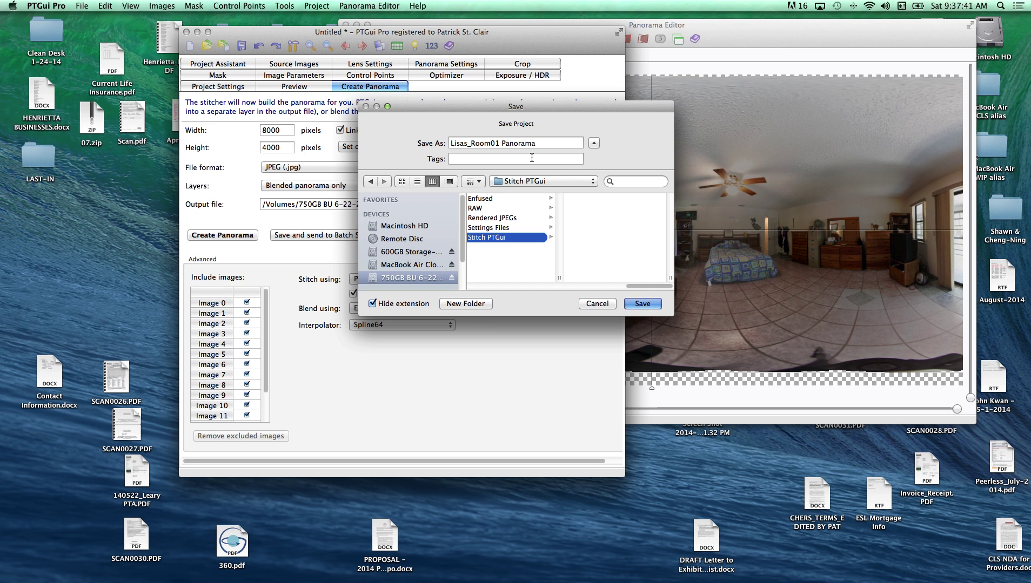
pyautogui.click(643, 303)
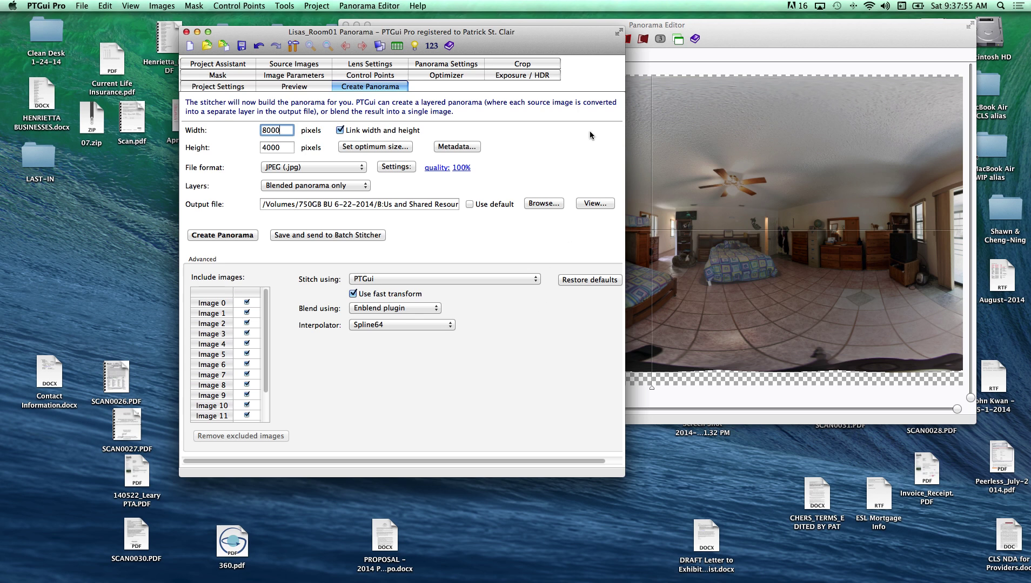
# Step: Try to create the panorama using the Enblend plugin for blending
pyautogui.moveTo(580, 45); pyautogui.dragTo(464, 76)
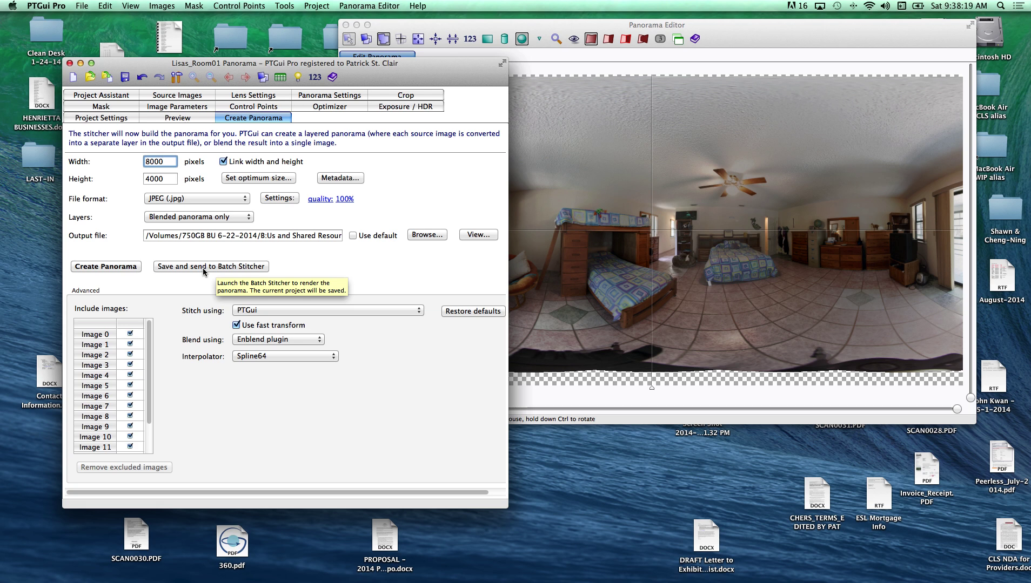
pyautogui.click(114, 267)
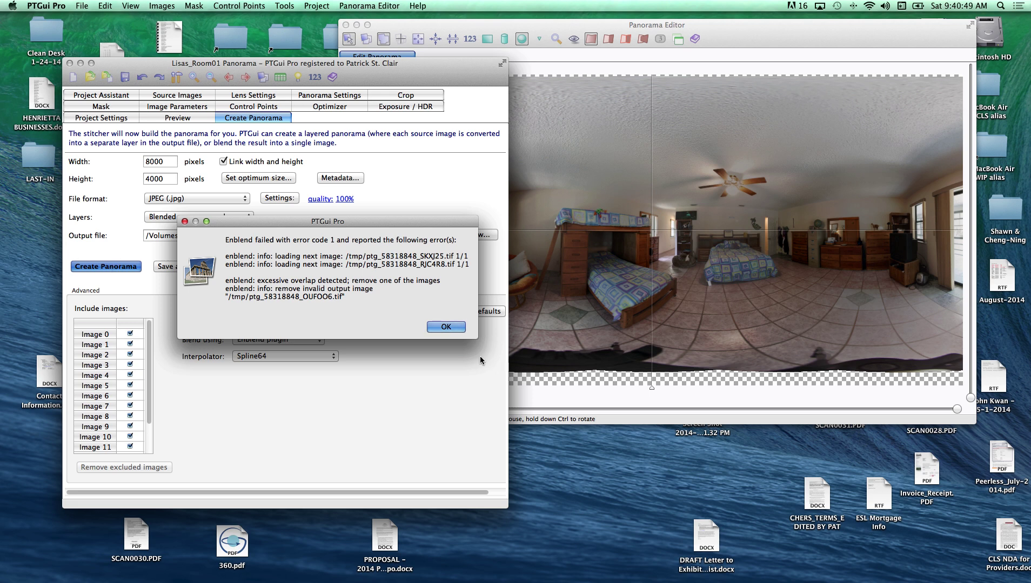
pyautogui.click(446, 327)
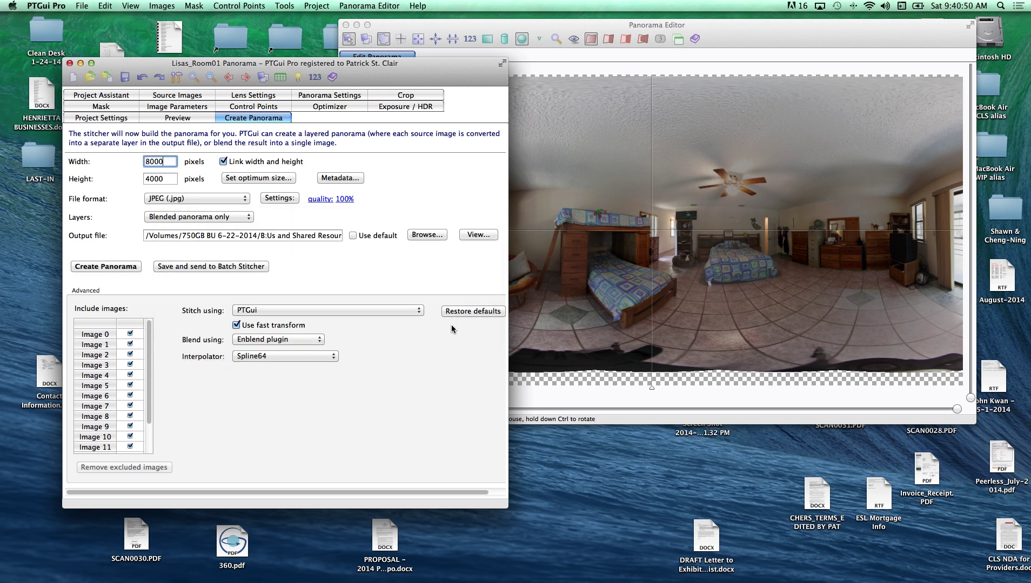
# Step: Set the blending to PTGui and create the 8000-pixel-wide JPEG panorama
pyautogui.click(264, 341)
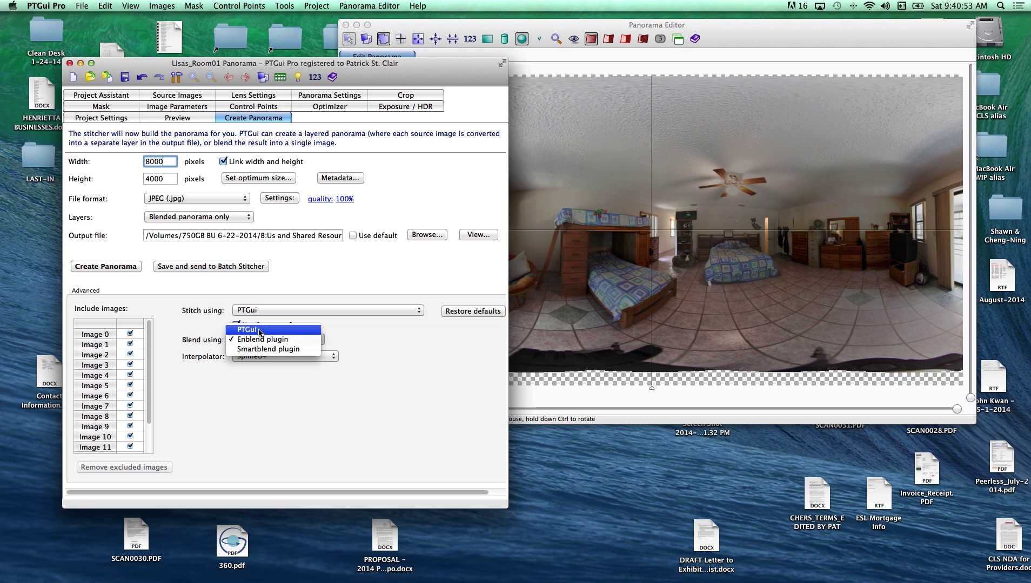
pyautogui.click(249, 329)
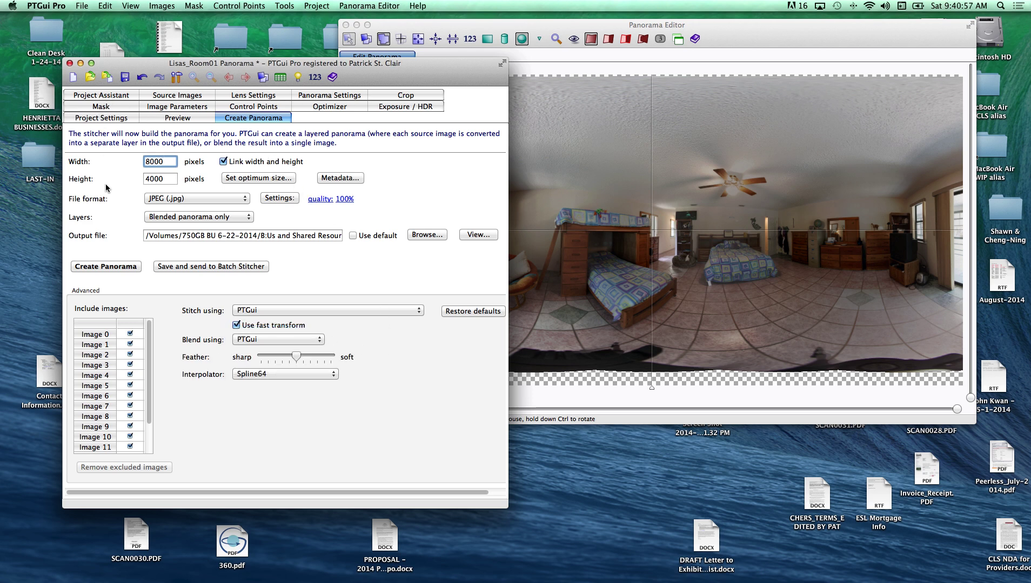
pyautogui.click(108, 266)
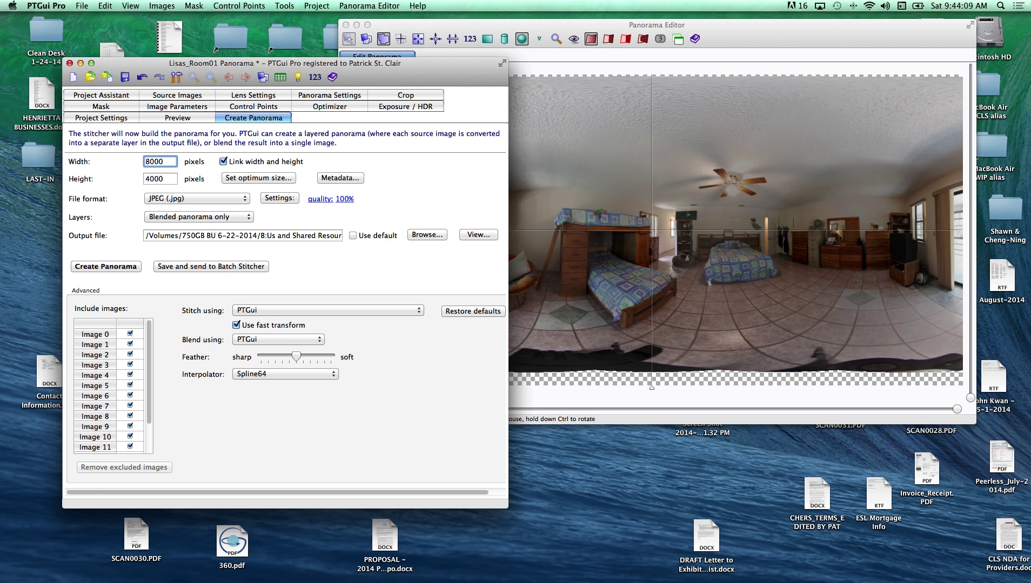
# Step: Switch to Finder and browse through Misc CLS 360's to the contents of the room's Stitch PTGui folder
pyautogui.moveTo(945, 38); pyautogui.dragTo(613, 169)
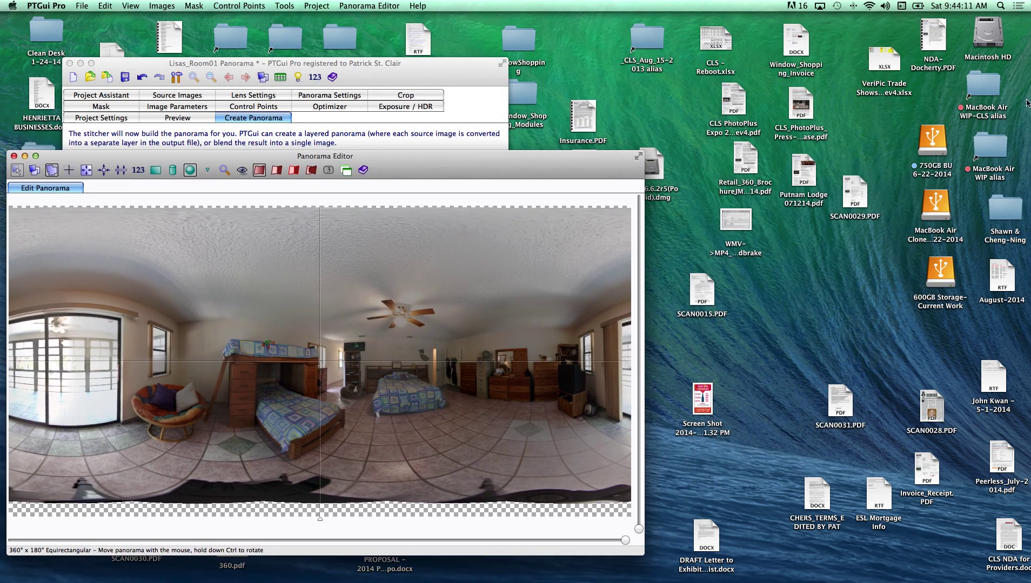
pyautogui.doubleClick(981, 84)
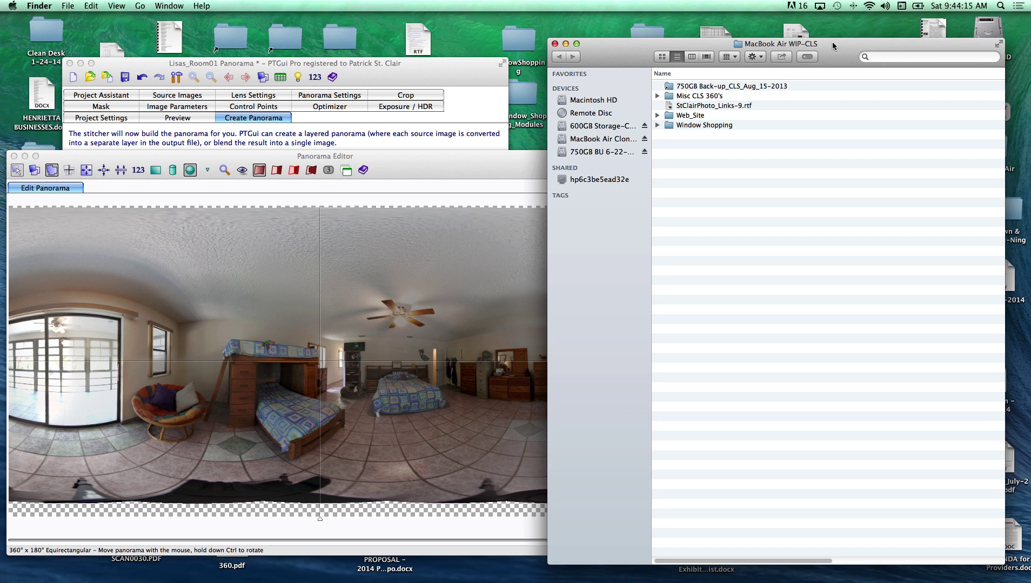
pyautogui.click(669, 96)
pyautogui.doubleClick(668, 96)
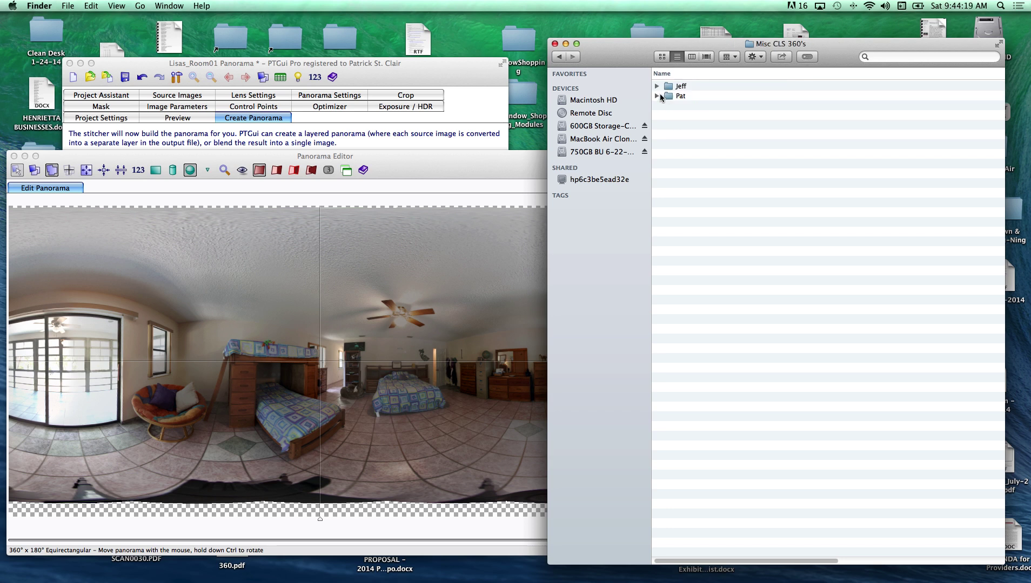
pyautogui.click(656, 86)
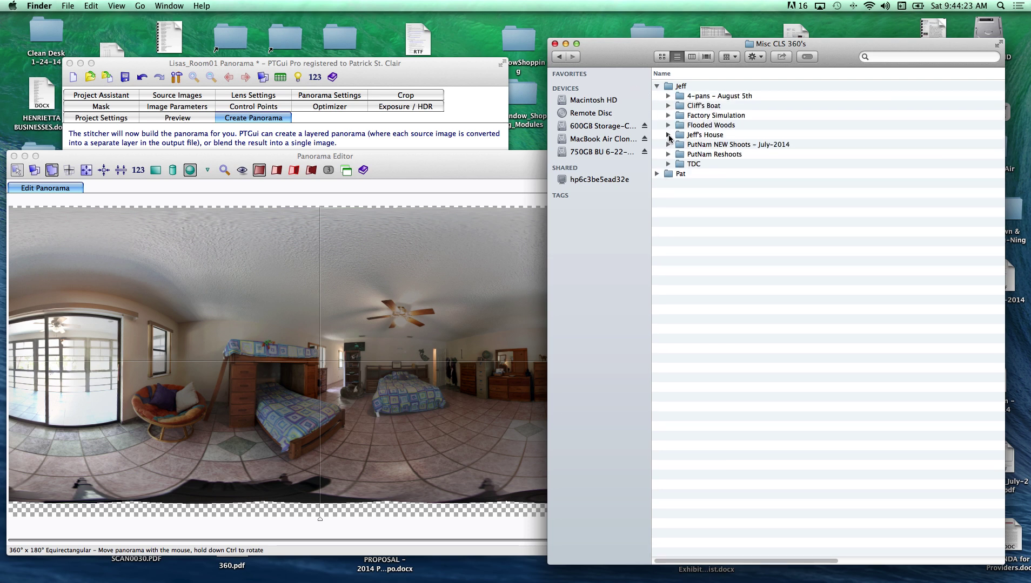
pyautogui.click(669, 135)
pyautogui.click(680, 145)
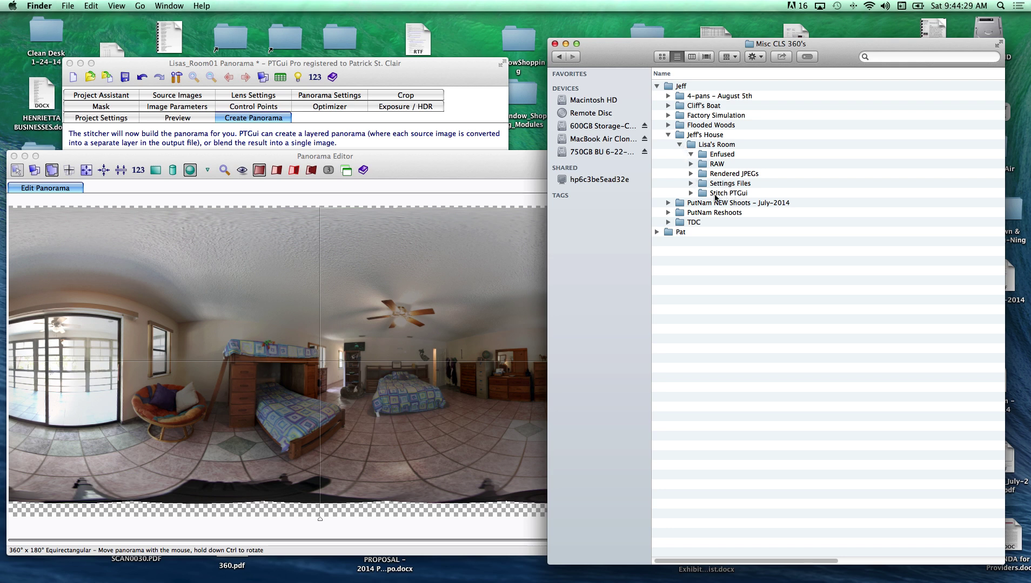
pyautogui.click(694, 193)
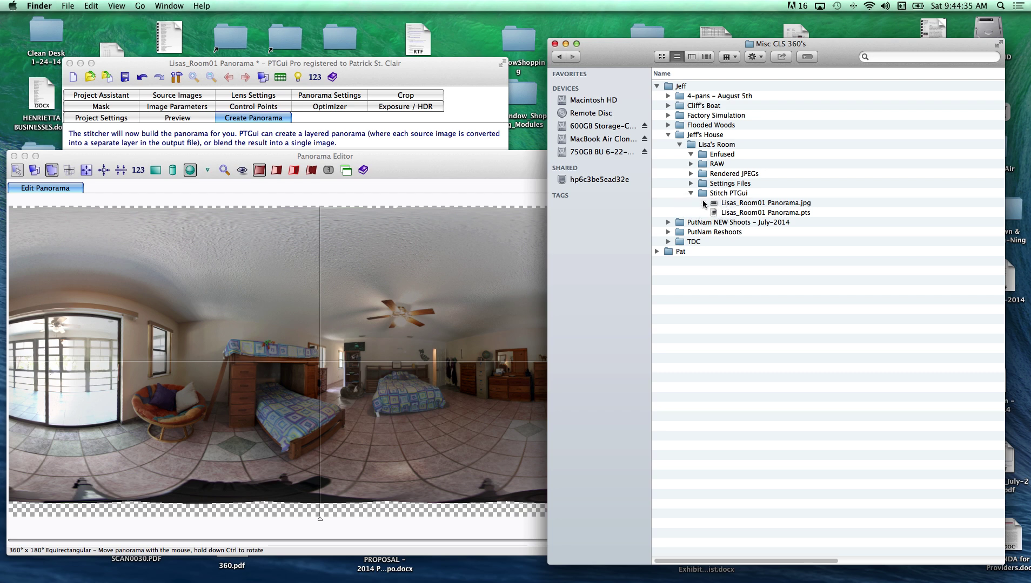
# Step: Return to PTGui, save the changes to the current project and close it
pyautogui.click(505, 176)
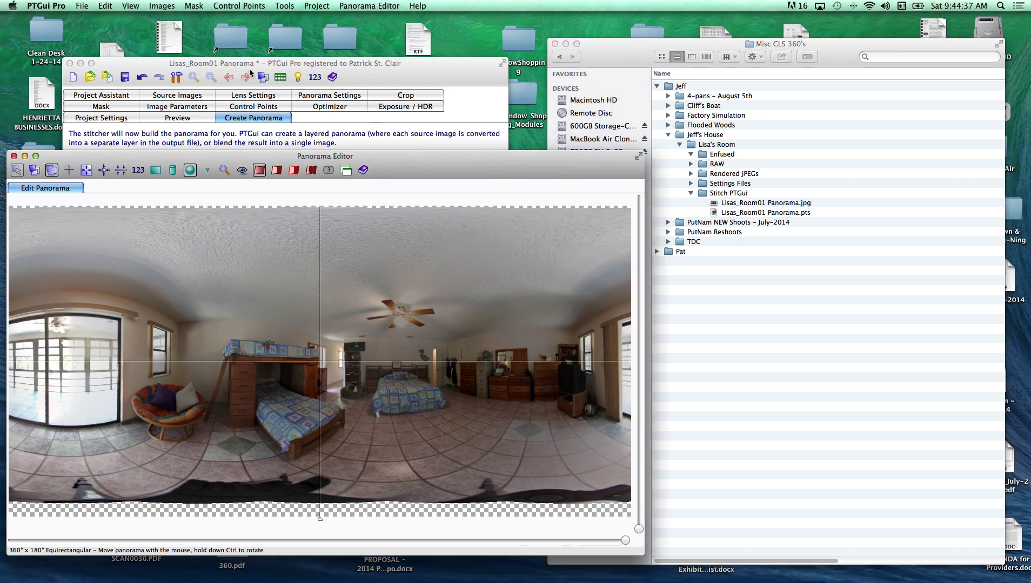
pyautogui.click(82, 6)
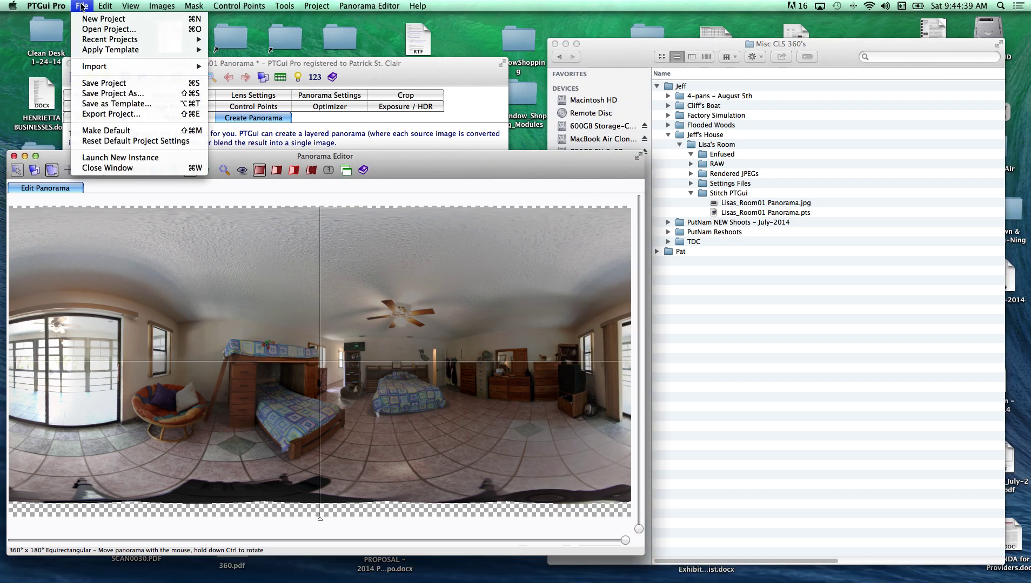
pyautogui.click(100, 84)
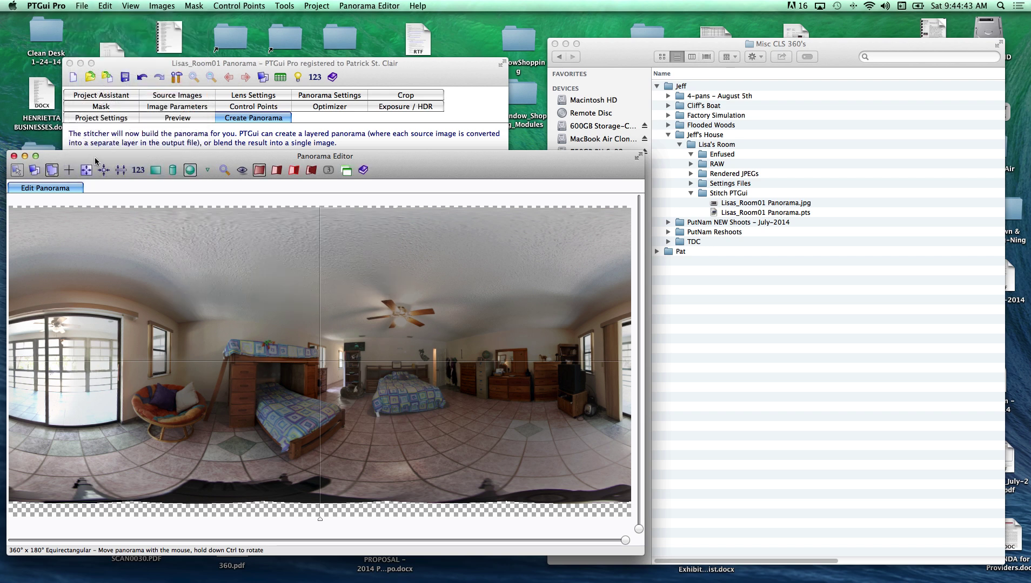
pyautogui.moveTo(92, 159); pyautogui.dragTo(80, 83)
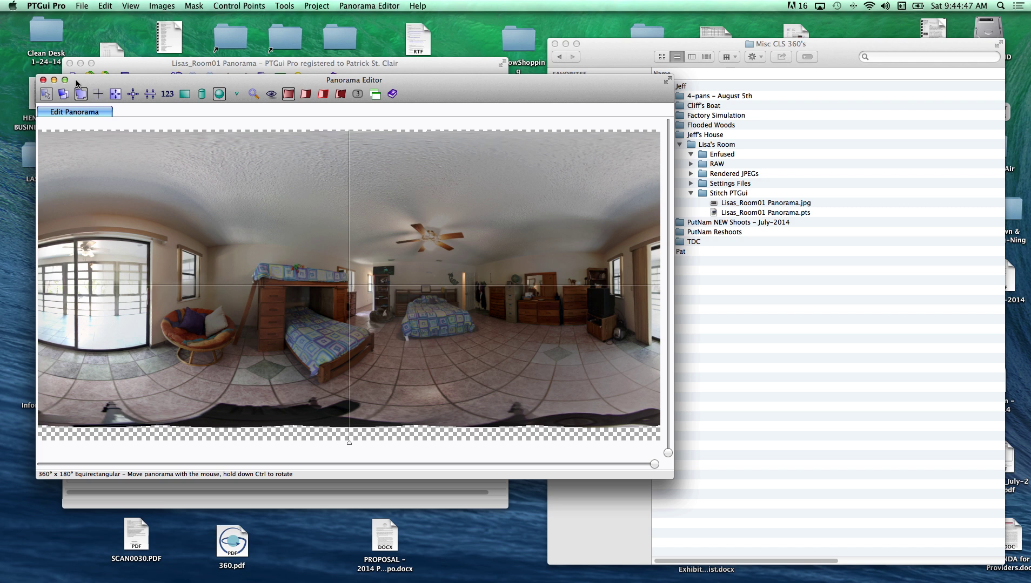
pyautogui.press('super+w')
pyautogui.press('super+h')
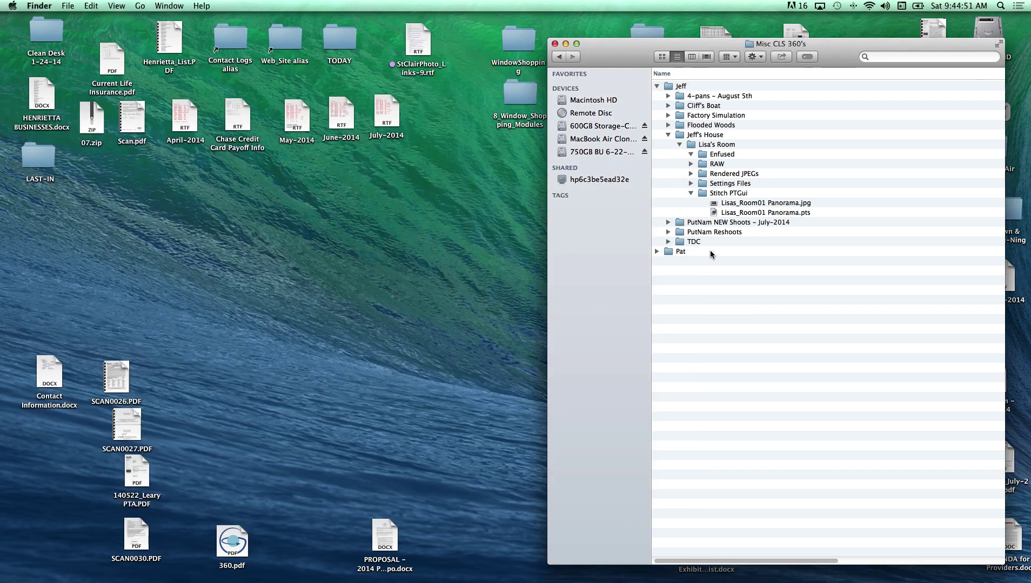
# Step: Reopen the saved .pts project from the Stitch PTGui folder and check its panorama in the Panorama Editor
pyautogui.doubleClick(713, 213)
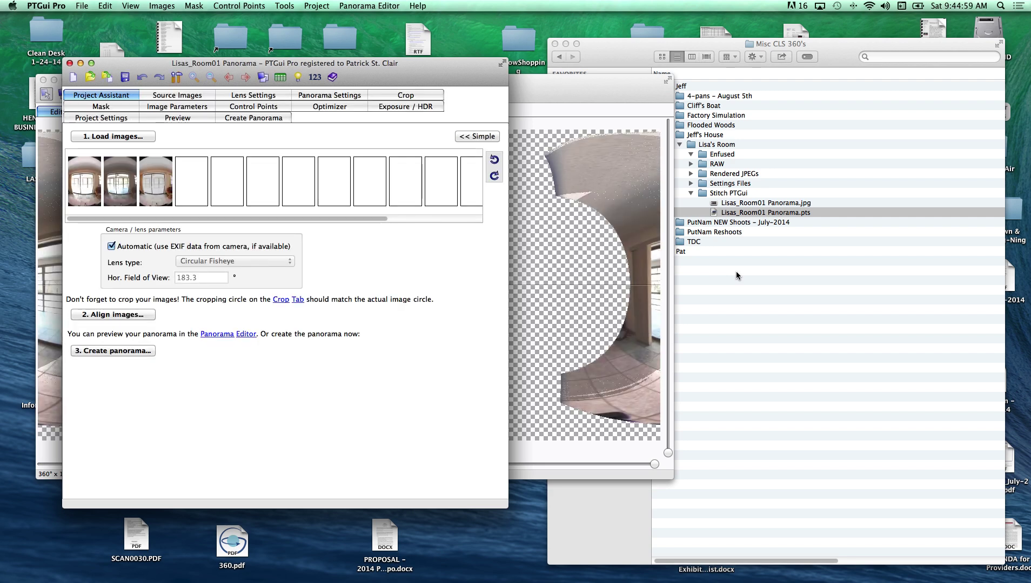
pyautogui.click(625, 128)
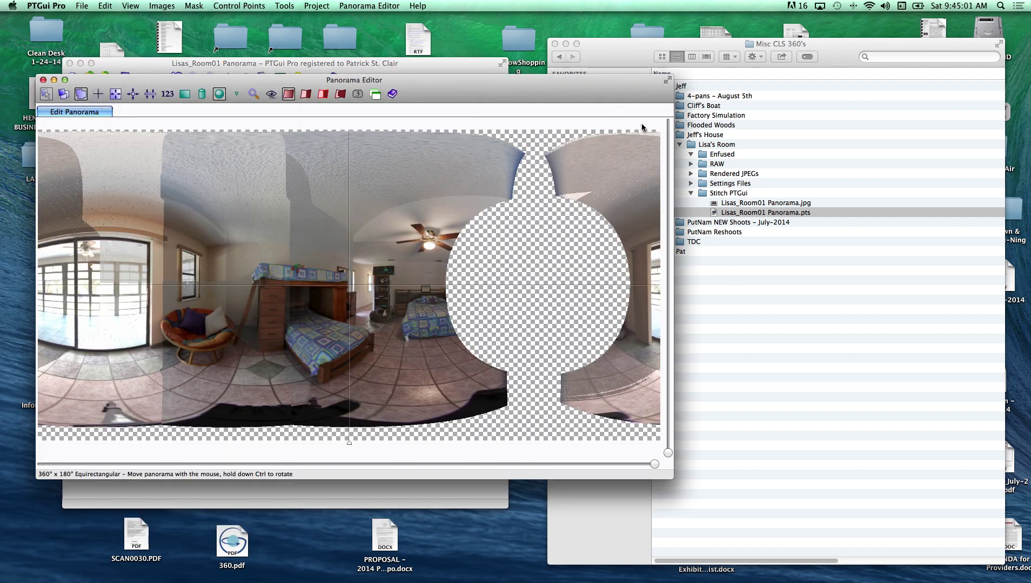
pyautogui.click(469, 62)
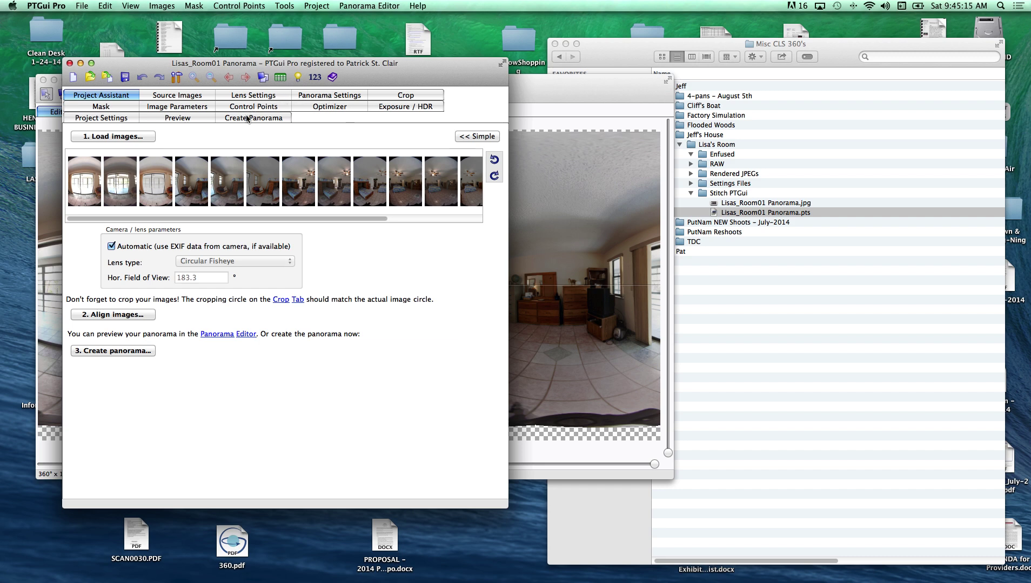
# Step: Review the reopened project's preview settings, image crop, source images and edited panorama, and quit PTGui
pyautogui.click(183, 119)
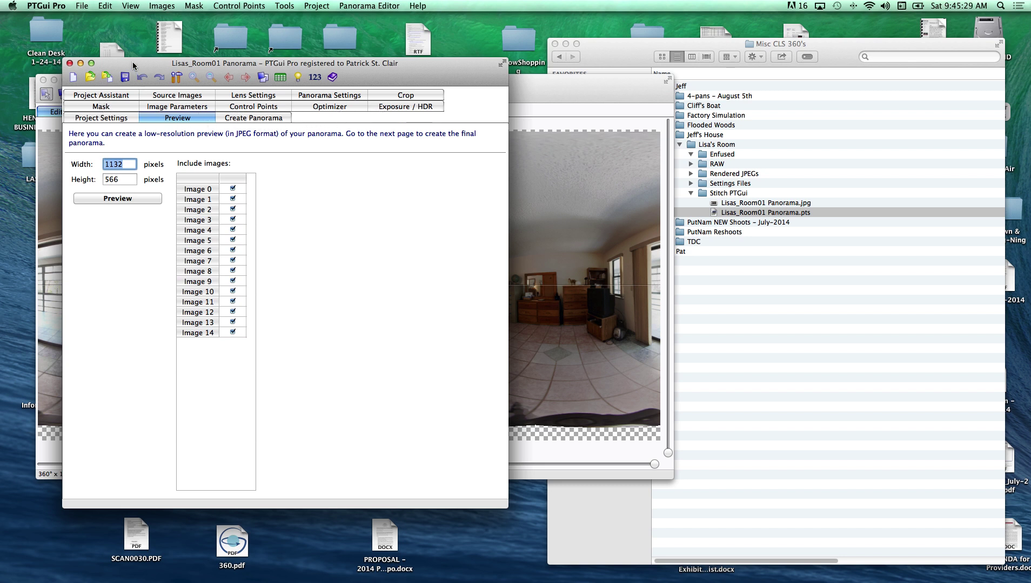
pyautogui.click(413, 99)
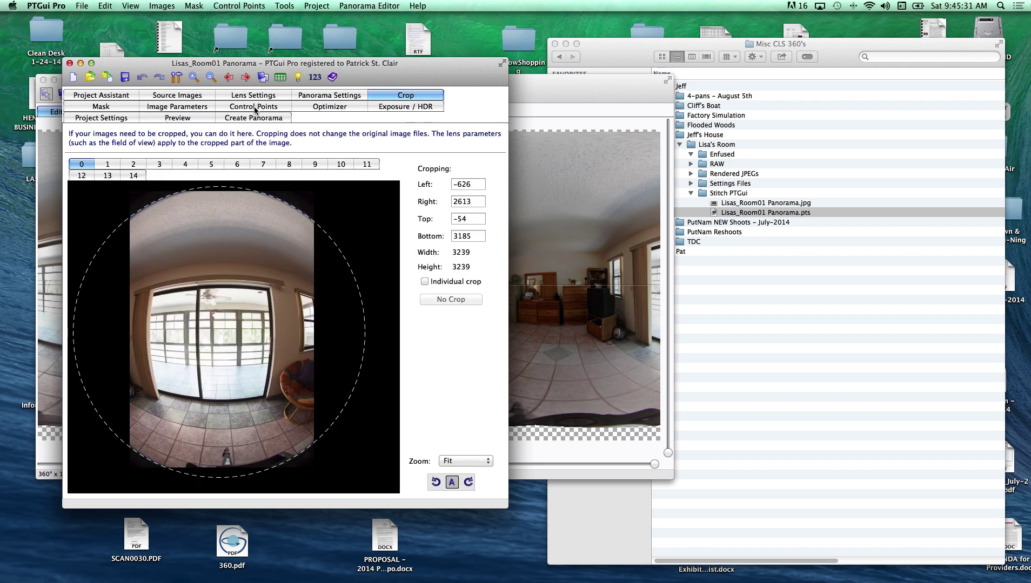
pyautogui.click(103, 96)
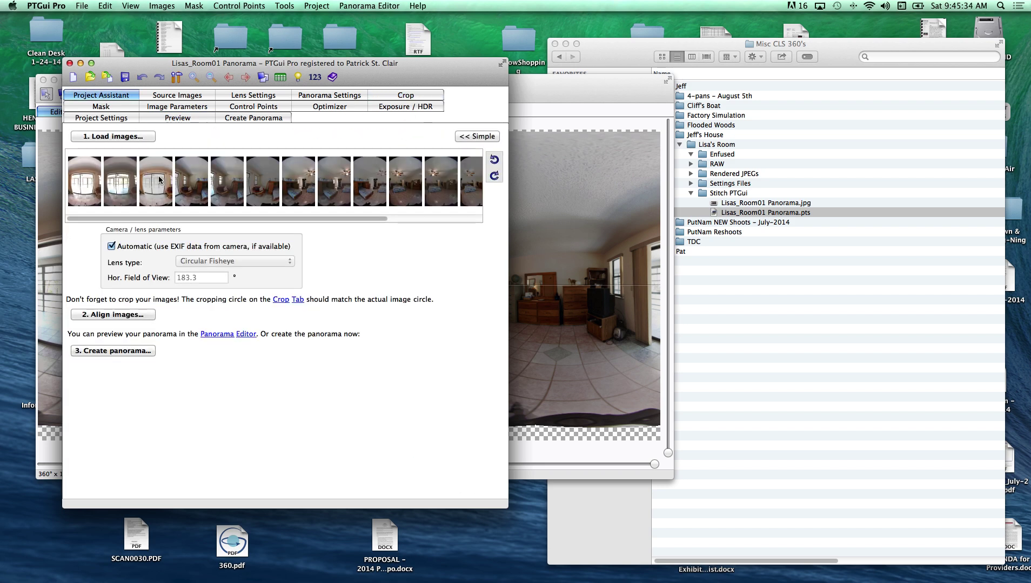
pyautogui.click(218, 334)
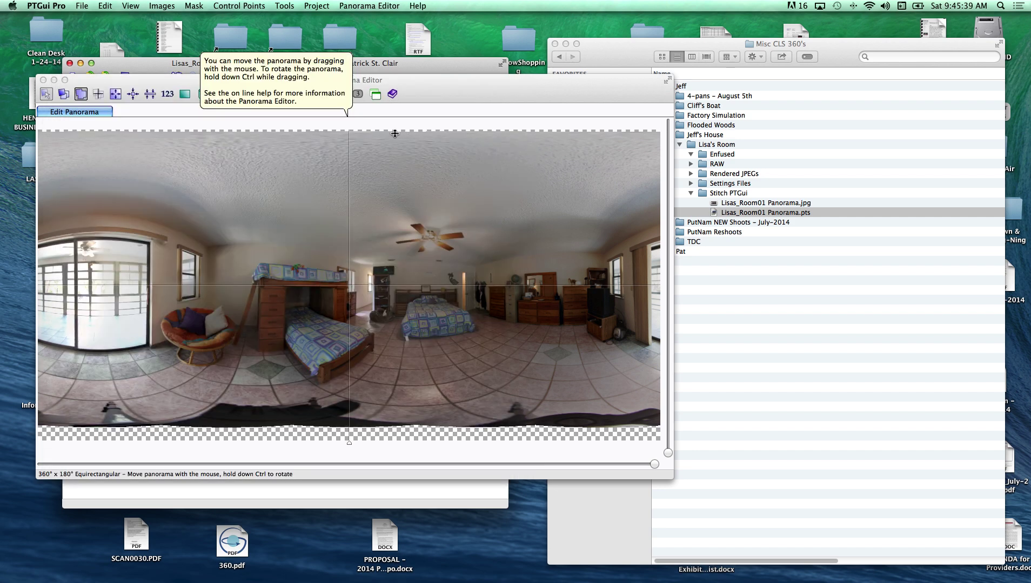
pyautogui.click(43, 80)
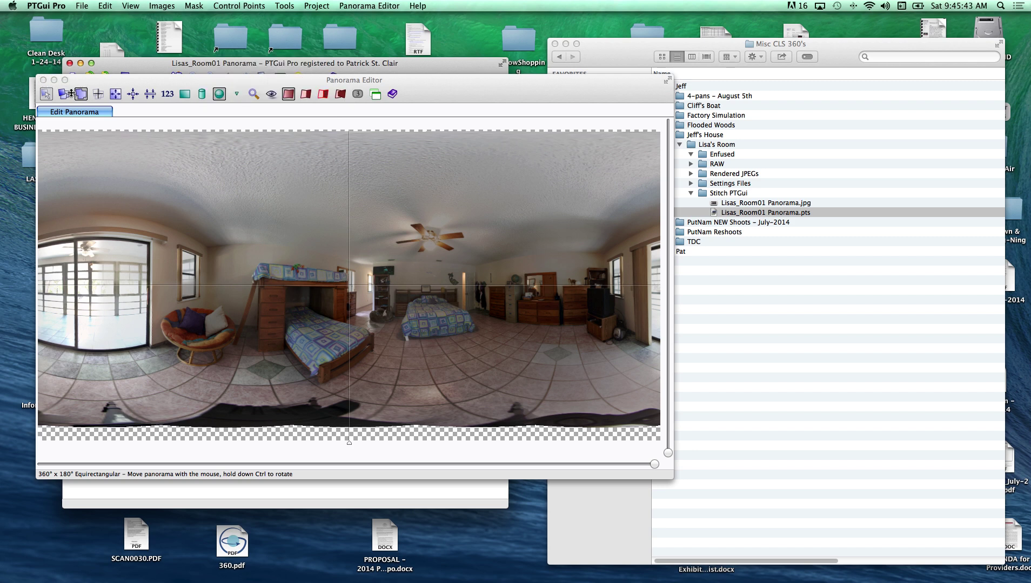
pyautogui.press('super+q')
# Step: Open the rendered panorama JPEG from the Stitch PTGui folder in Photoshop and inspect the ceiling fan area up close
pyautogui.click(776, 213)
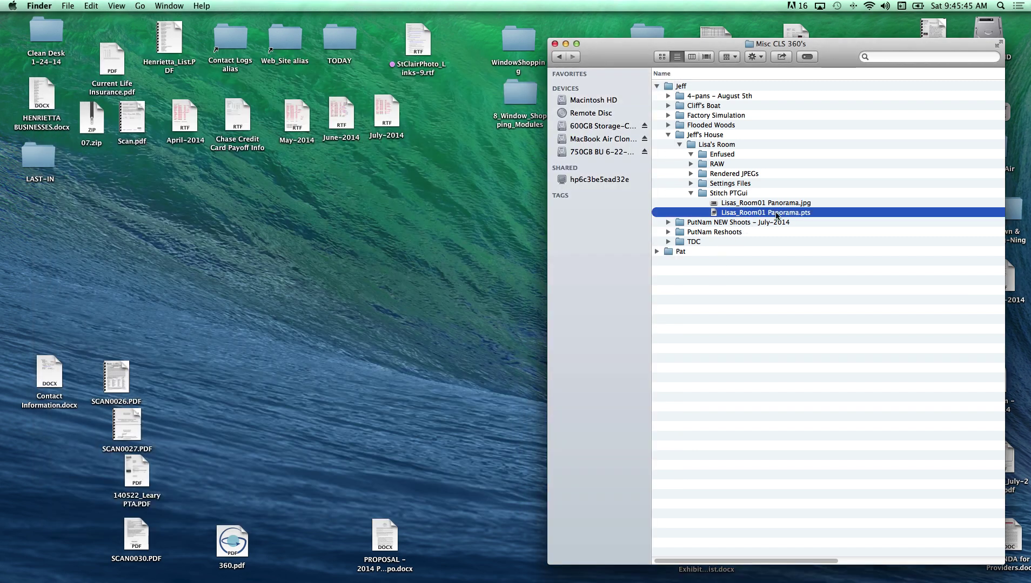
pyautogui.click(714, 204)
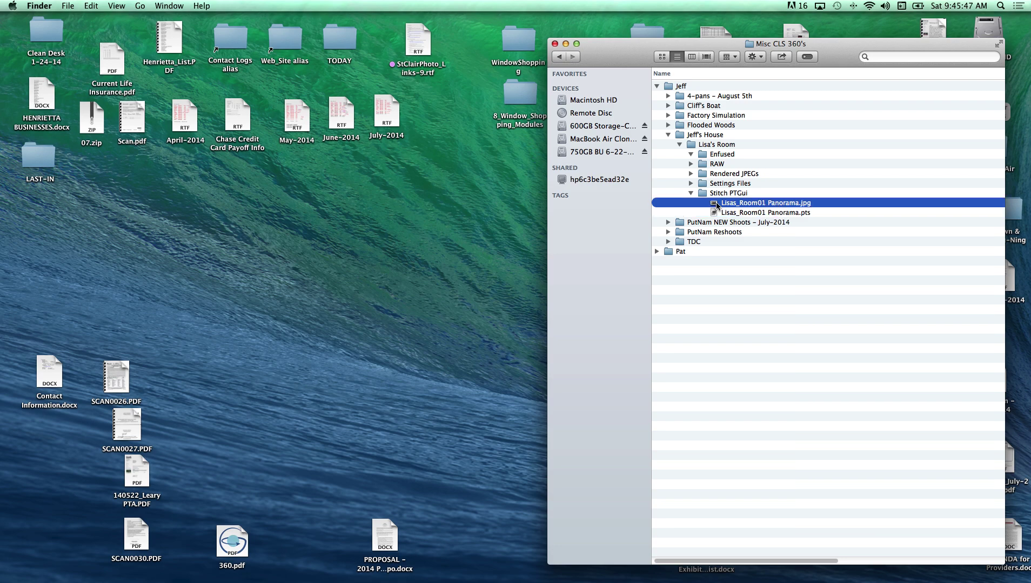
pyautogui.doubleClick(715, 204)
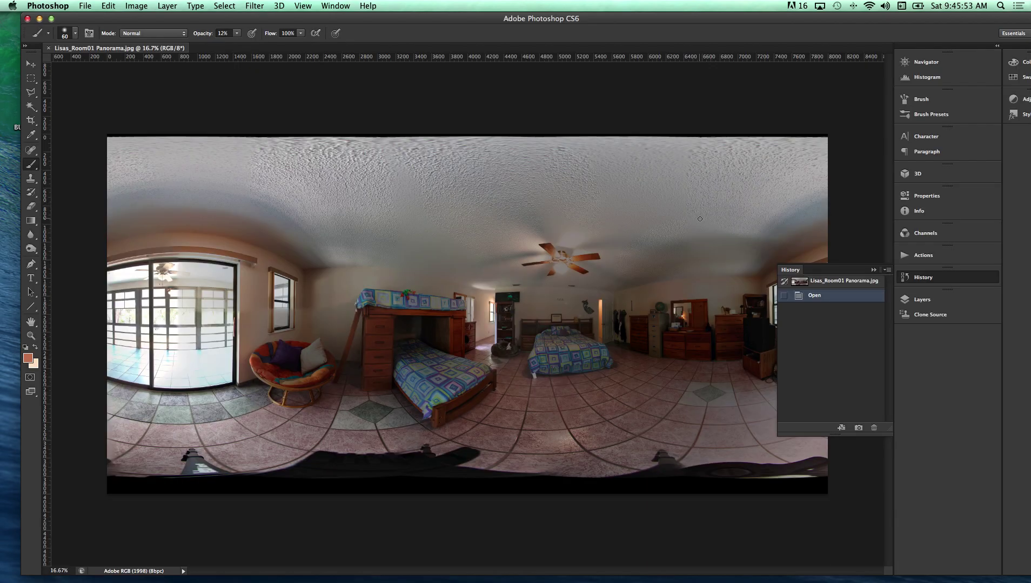
pyautogui.moveTo(549, 307); pyautogui.dragTo(635, 364)
pyautogui.moveTo(618, 211); pyautogui.dragTo(545, 401)
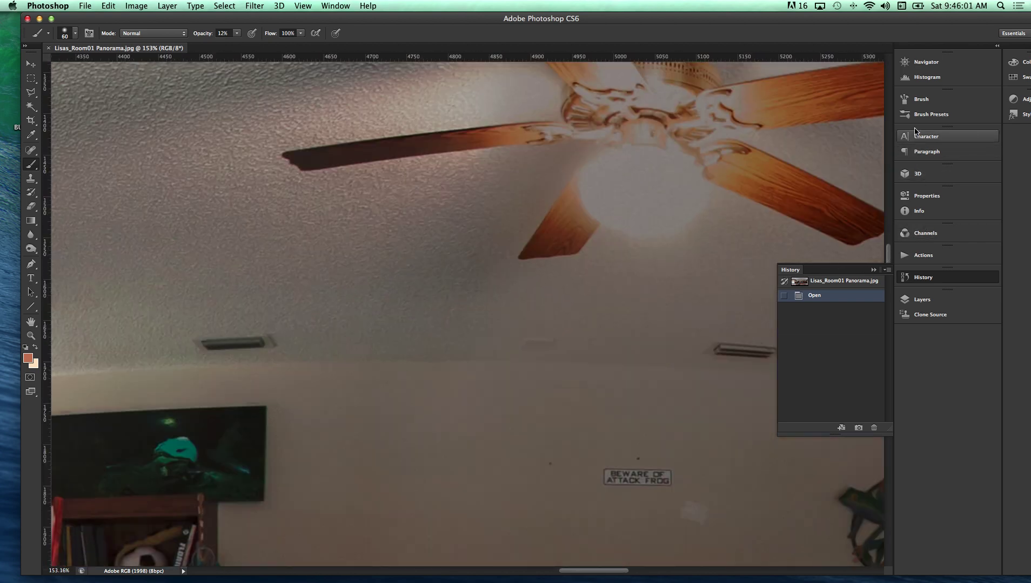
# Step: Inspect the panorama closely with the Navigator, moving from the ceiling fan across the dressers and beds to the sliding glass door
pyautogui.click(925, 61)
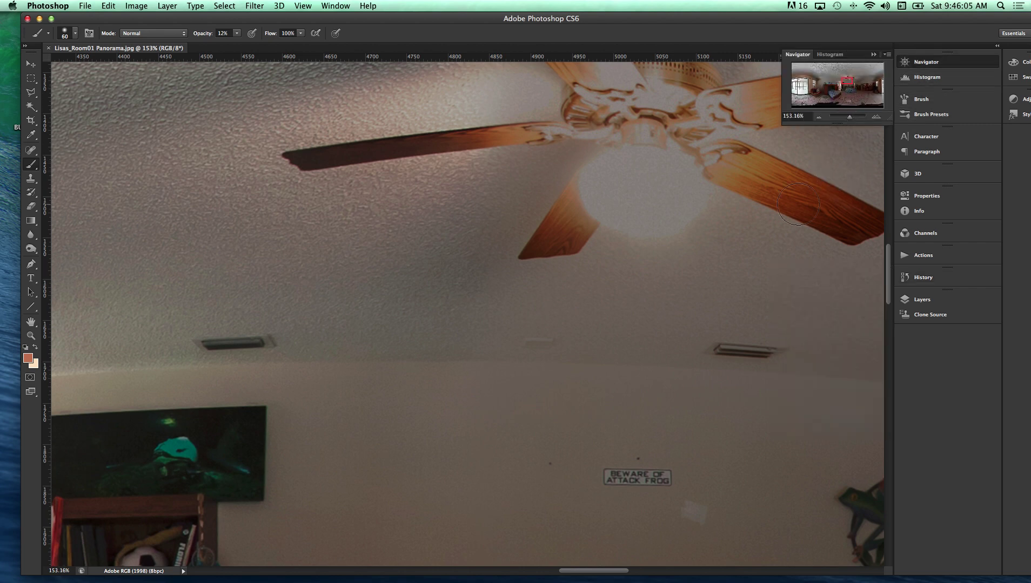
pyautogui.press('super+1')
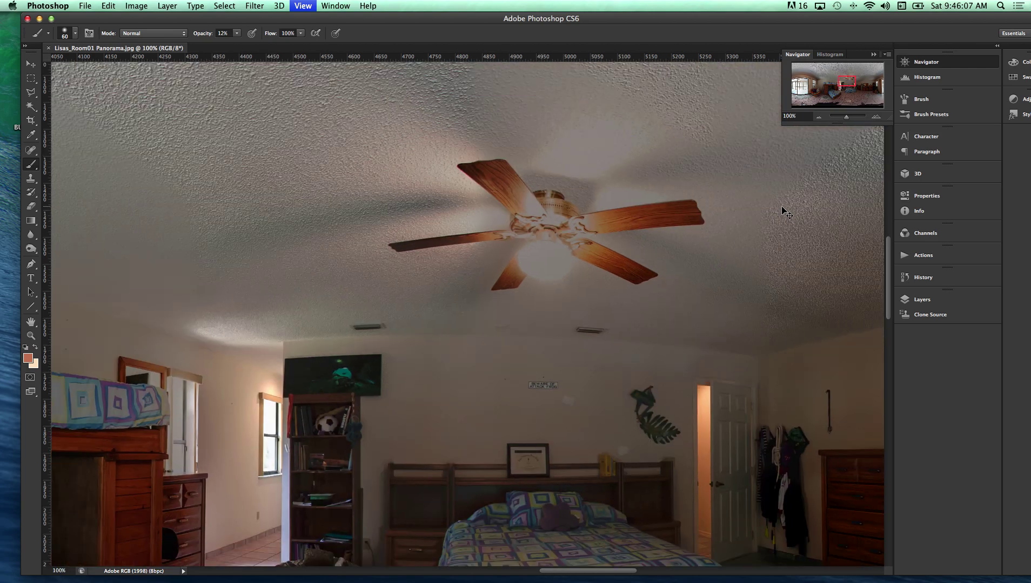
pyautogui.press('super+minus')
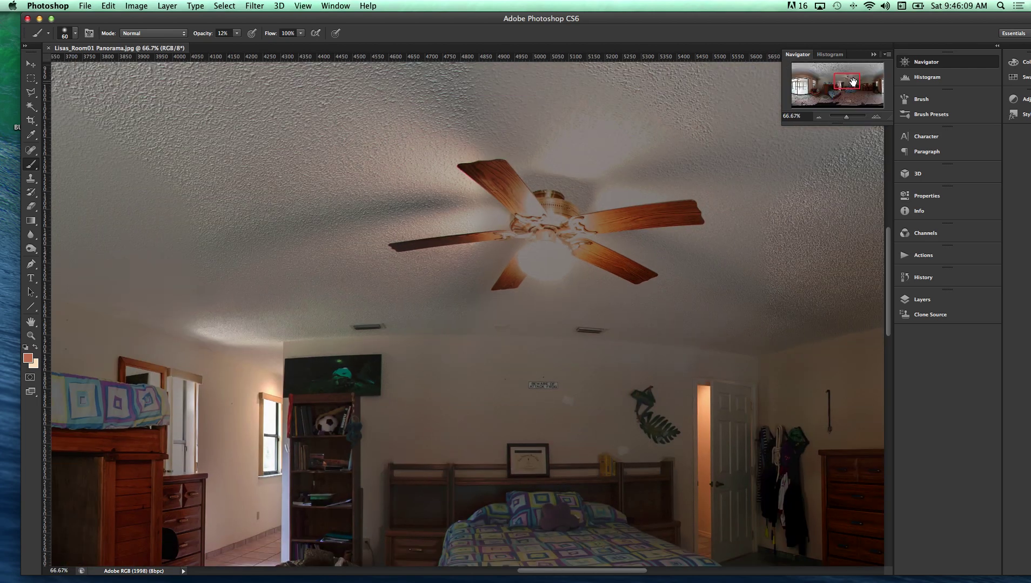
pyautogui.moveTo(853, 82)
pyautogui.mouseDown()
pyautogui.moveTo(821, 75)
pyautogui.moveTo(861, 71)
pyautogui.moveTo(842, 74)
pyautogui.moveTo(847, 87)
pyautogui.moveTo(869, 80)
pyautogui.mouseUp()
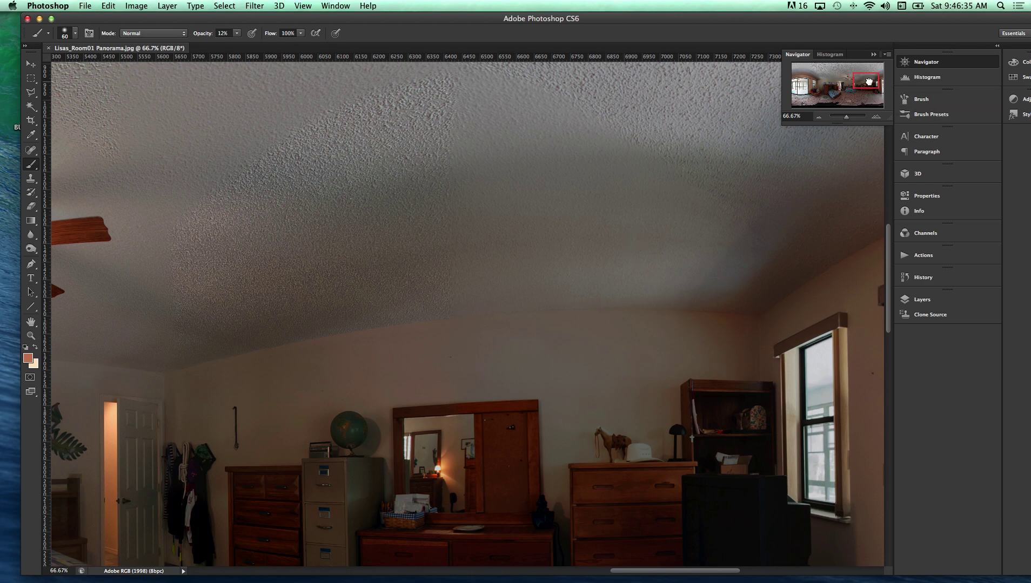
pyautogui.moveTo(869, 82); pyautogui.dragTo(888, 89)
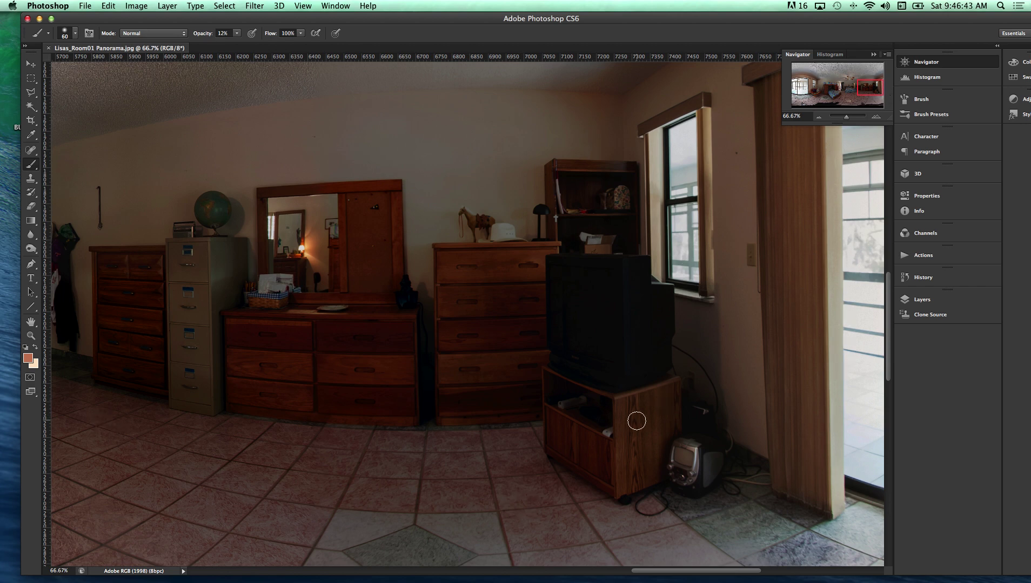
pyautogui.moveTo(874, 90); pyautogui.dragTo(837, 91)
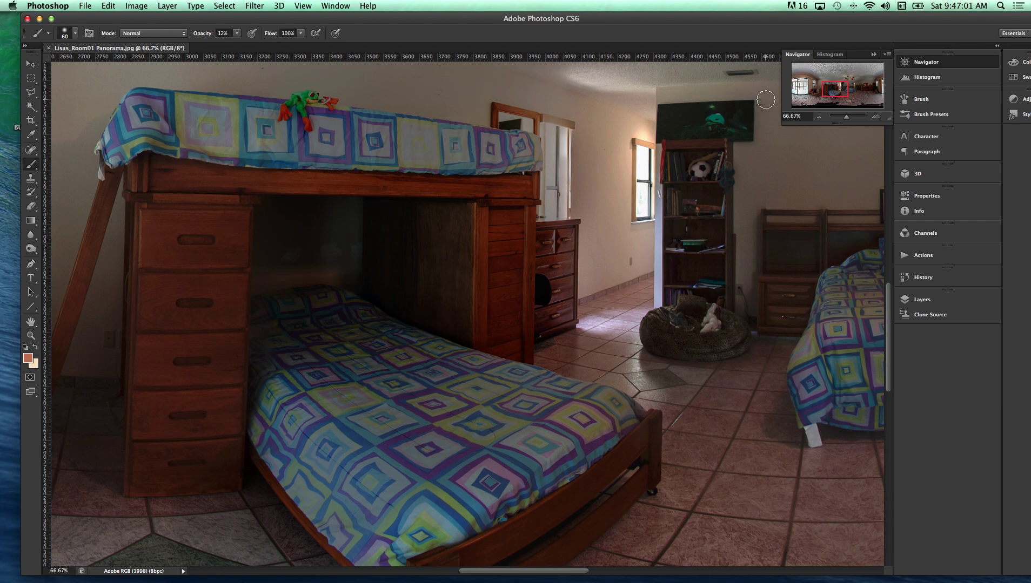
pyautogui.moveTo(833, 91); pyautogui.dragTo(791, 87)
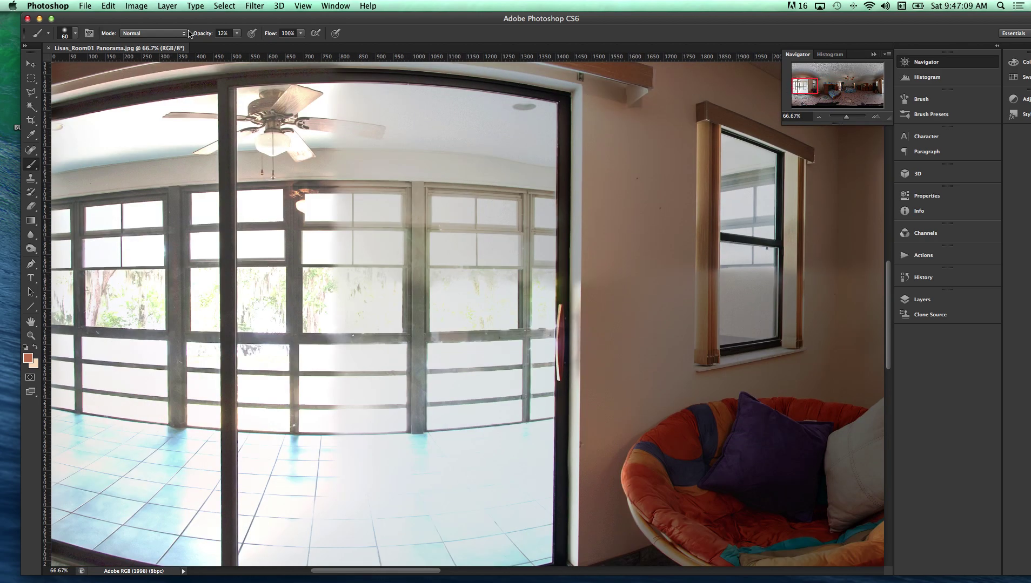
pyautogui.click(135, 7)
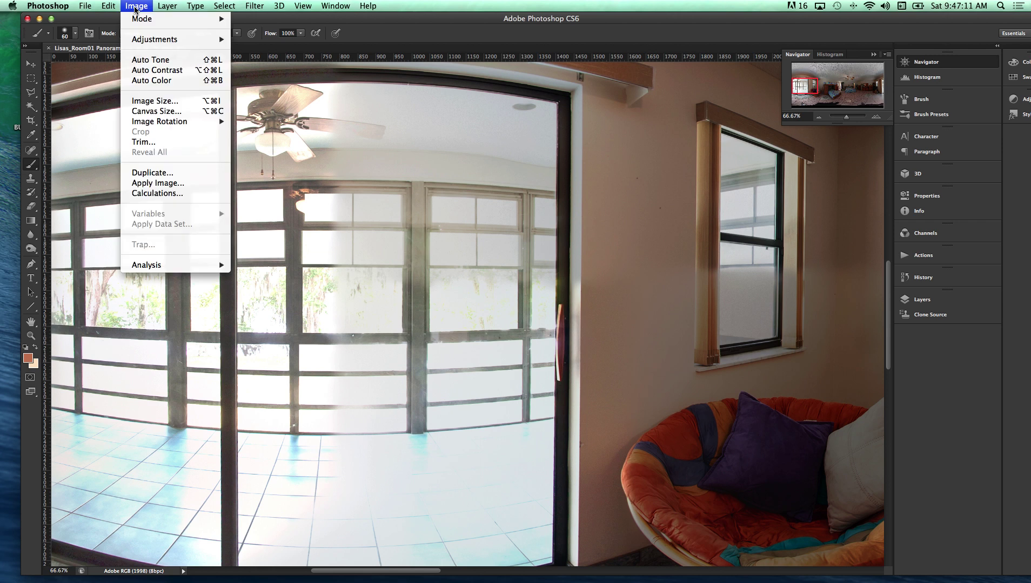
pyautogui.moveTo(141, 40)
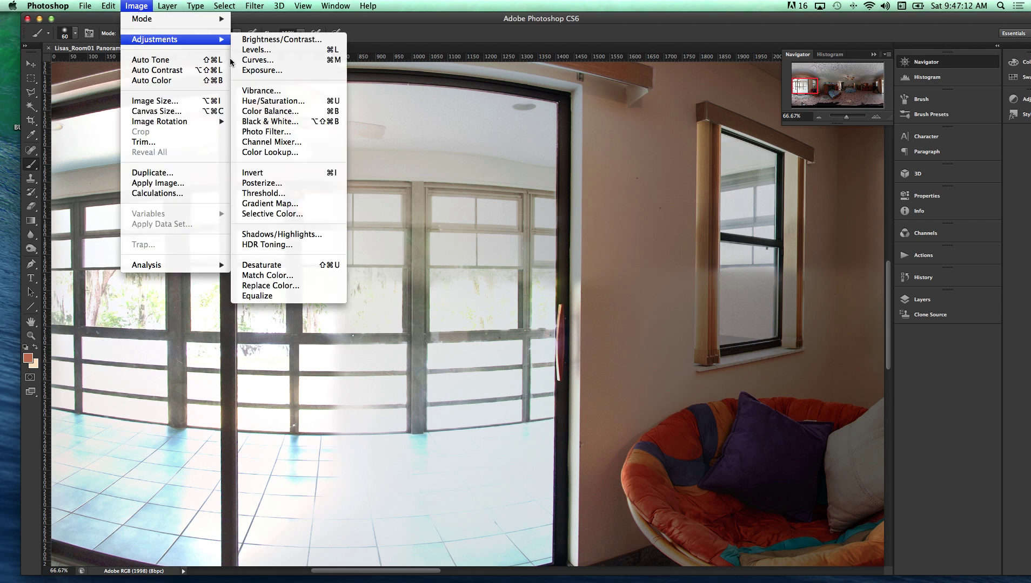
pyautogui.click(280, 235)
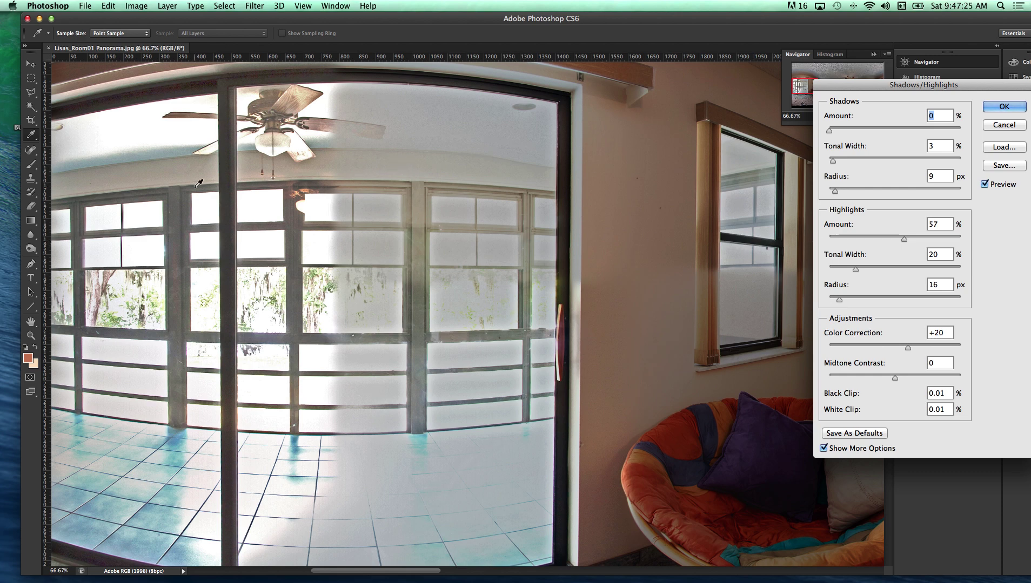
pyautogui.click(996, 125)
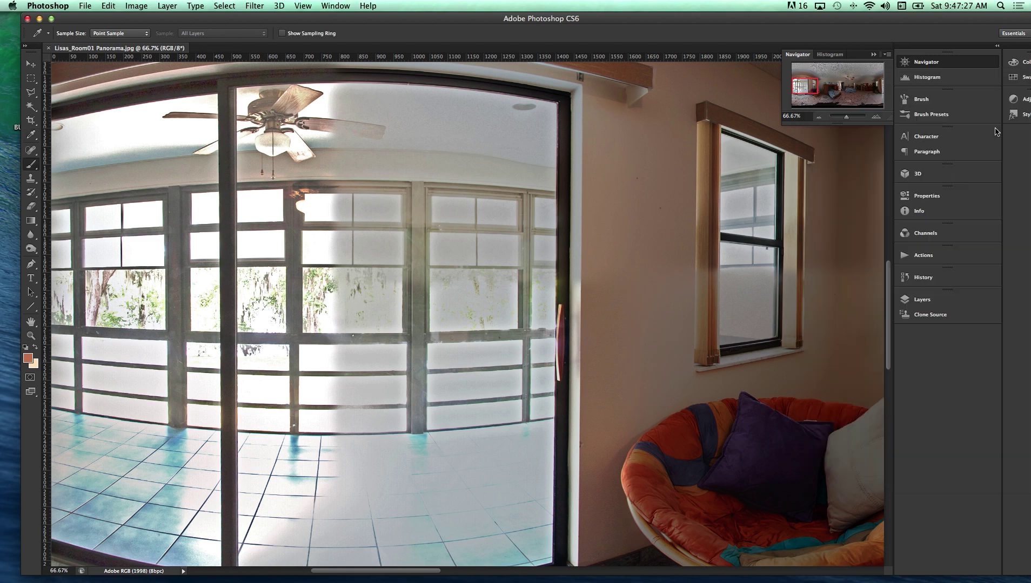
pyautogui.press('b')
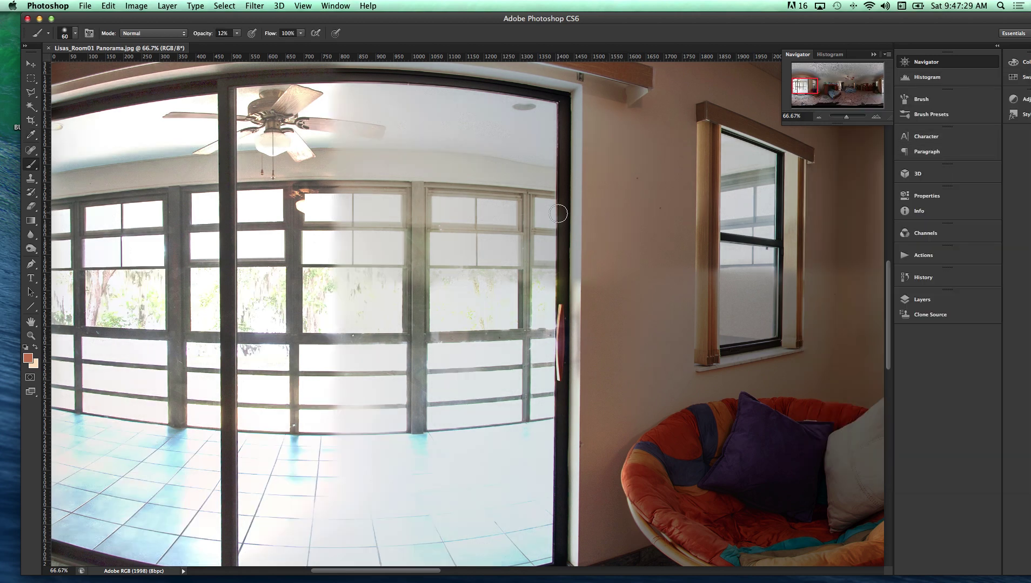
# Step: Start a Curves adjustment on the whole panorama and move the black point to input 21, output 0
pyautogui.keyDown('alt'); pyautogui.click(571, 230); pyautogui.keyUp('alt')
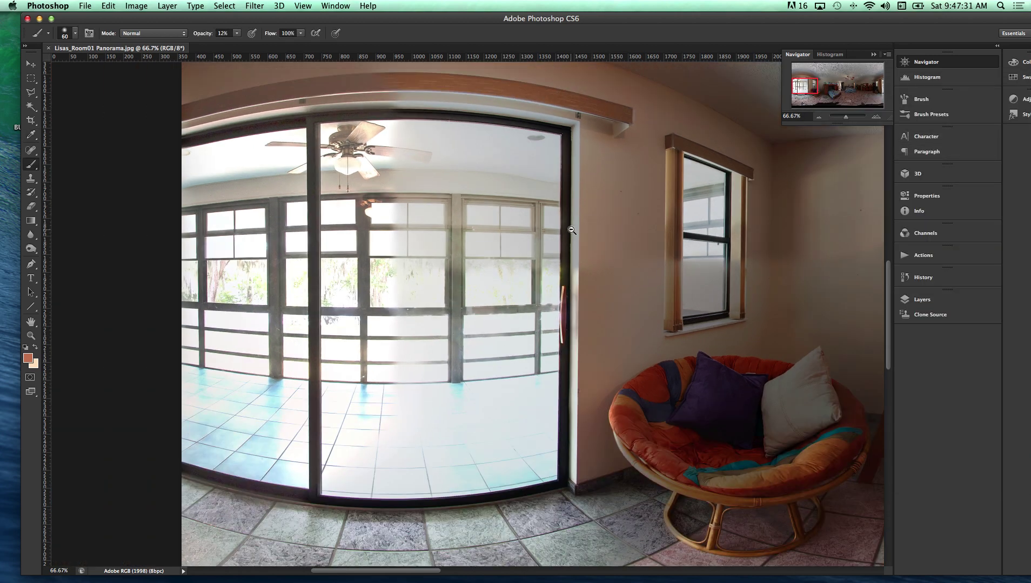
pyautogui.keyDown('alt'); pyautogui.click(571, 230); pyautogui.keyUp('alt')
pyautogui.keyDown('alt'); pyautogui.click(571, 230); pyautogui.keyUp('alt')
pyautogui.keyDown('alt'); pyautogui.click(571, 231); pyautogui.keyUp('alt')
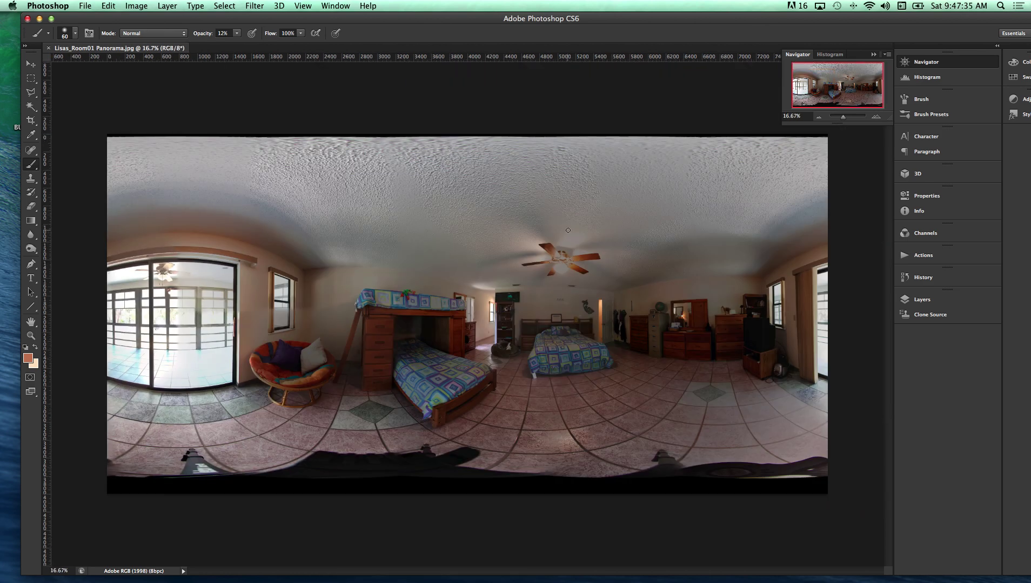
pyautogui.press('super+m')
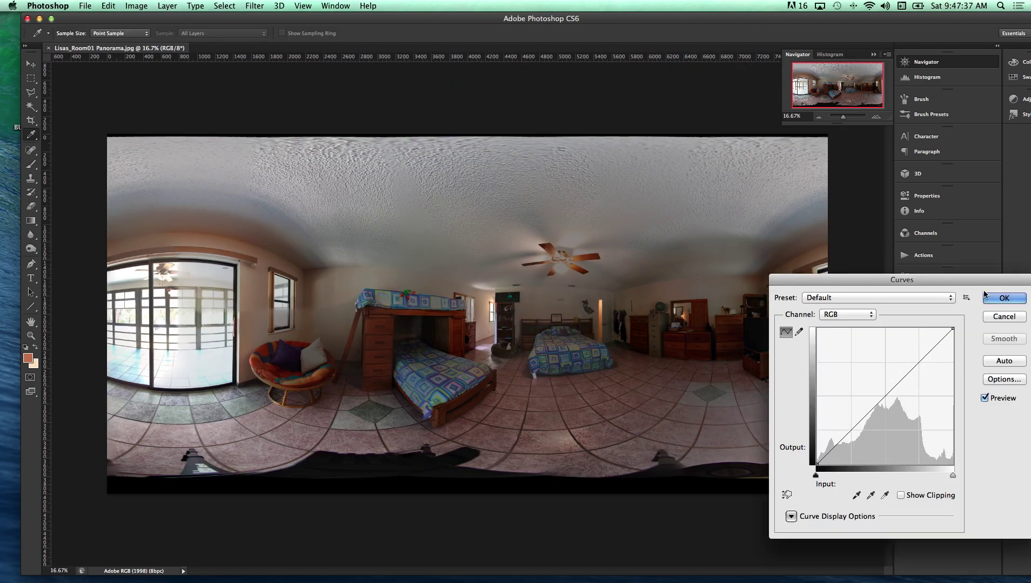
pyautogui.moveTo(930, 280); pyautogui.dragTo(870, 184)
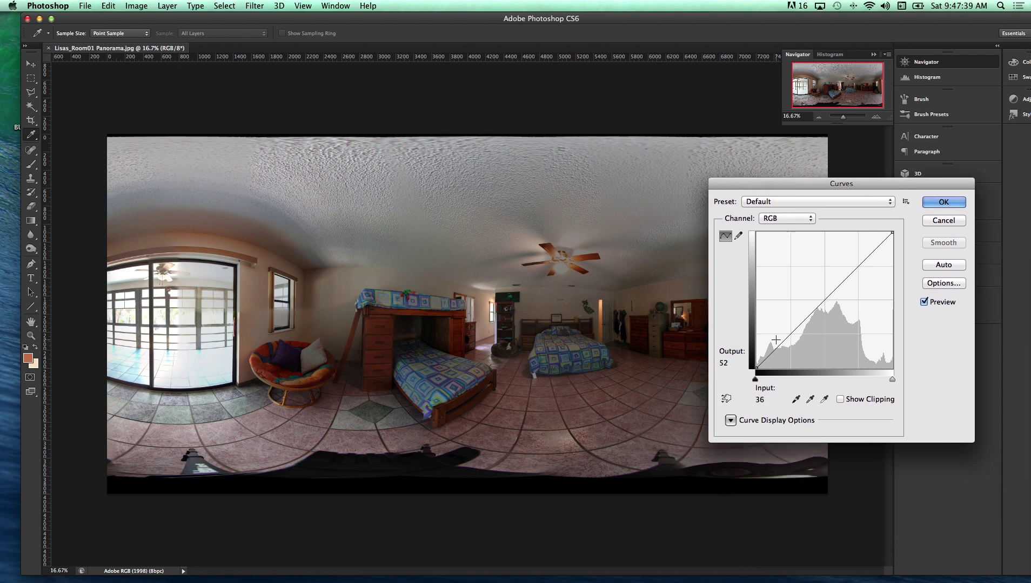
pyautogui.click(755, 369)
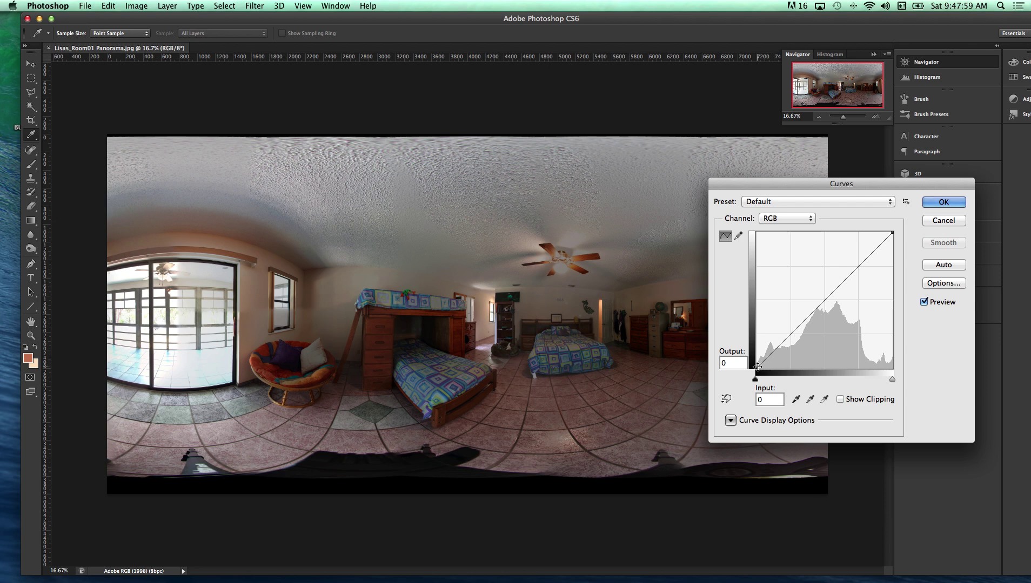
pyautogui.moveTo(756, 368); pyautogui.dragTo(769, 368)
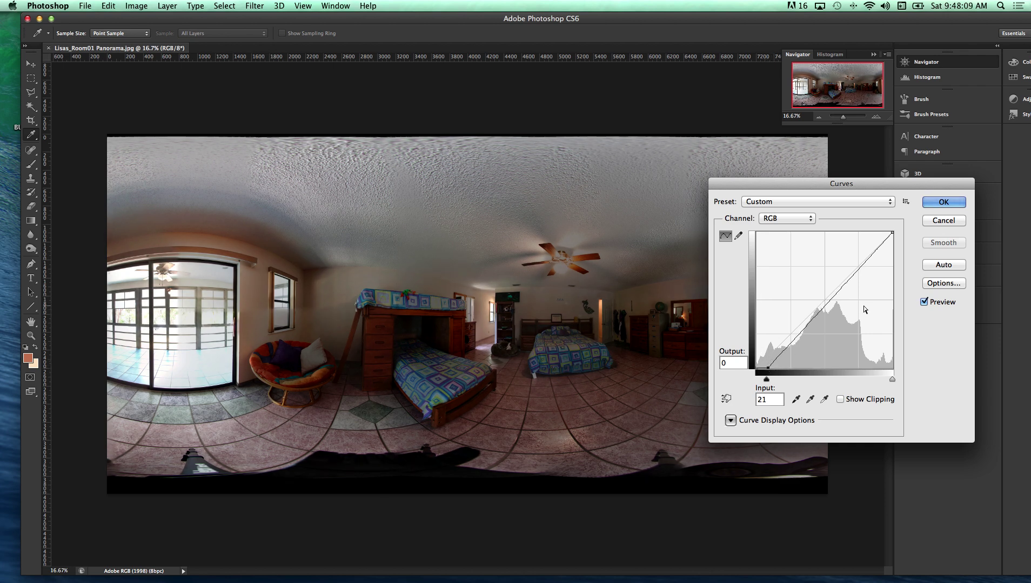
# Step: Raise the curve's midtones slightly to about input 122, output 131, and apply the adjustment
pyautogui.moveTo(826, 303); pyautogui.dragTo(821, 298)
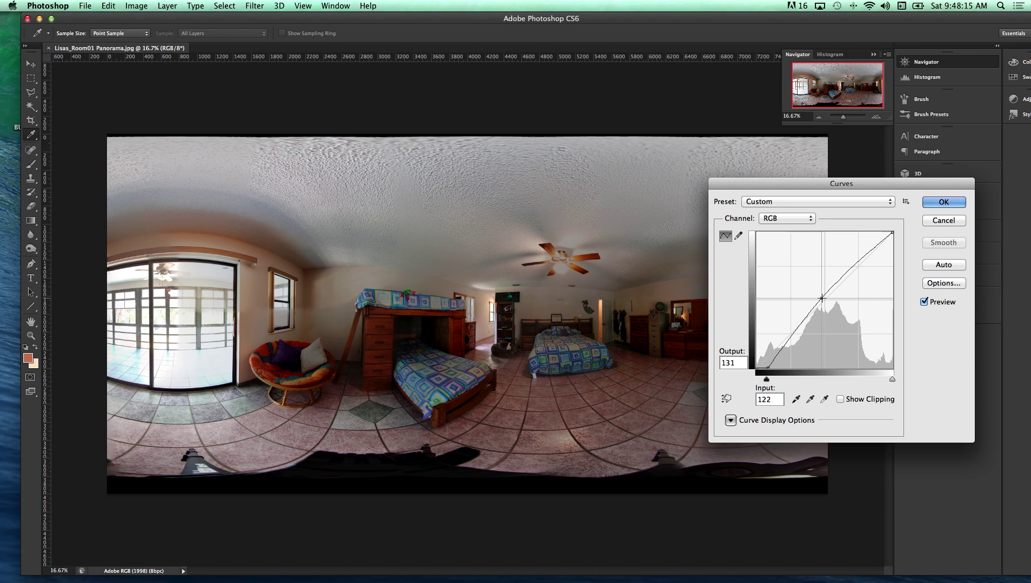
pyautogui.moveTo(822, 298); pyautogui.dragTo(821, 297)
pyautogui.click(940, 205)
pyautogui.press('b')
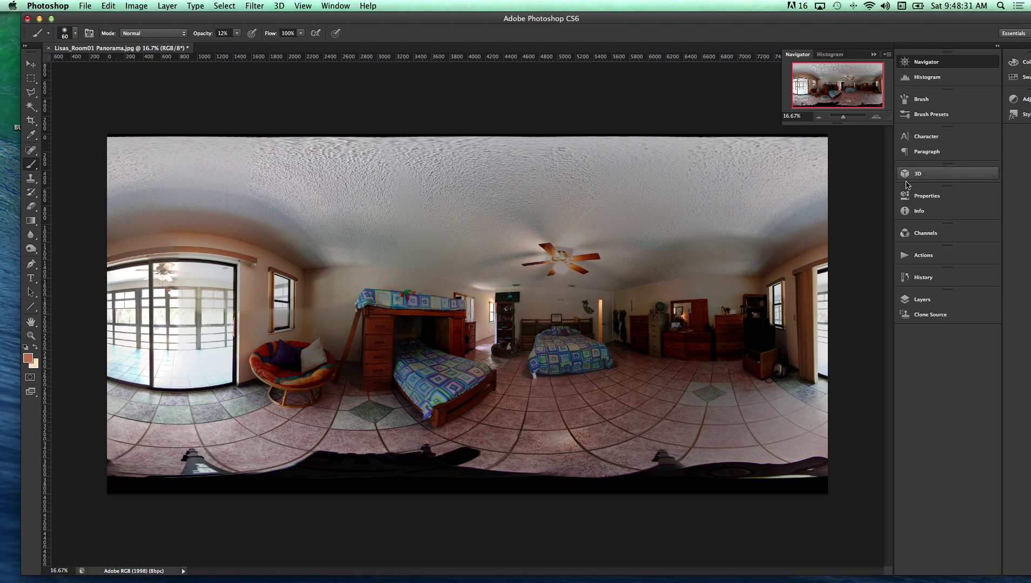
# Step: Duplicate the Background layer and hide the copy so that only the original layer shows
pyautogui.click(922, 298)
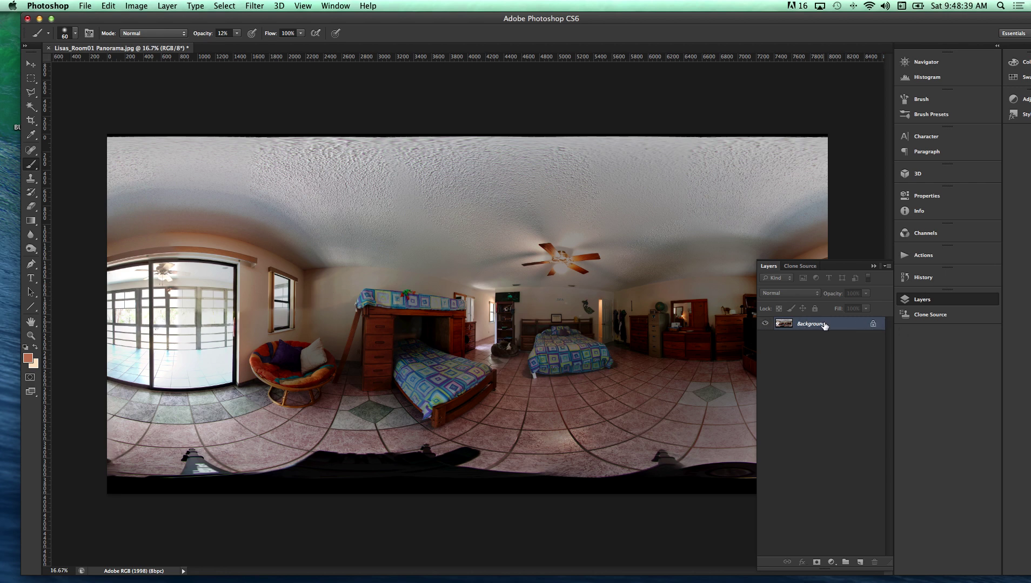
pyautogui.moveTo(824, 324); pyautogui.dragTo(860, 562)
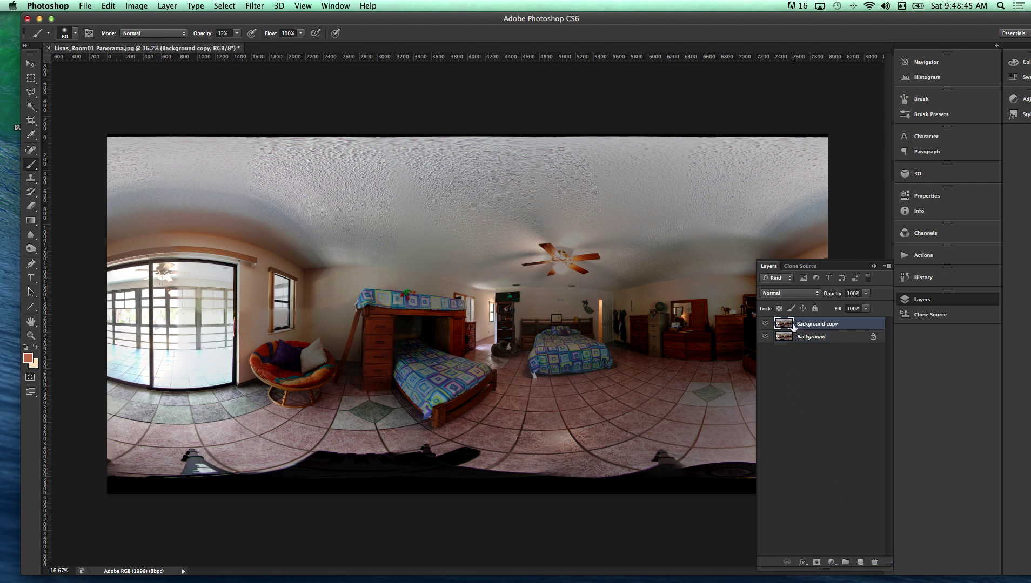
pyautogui.click(764, 324)
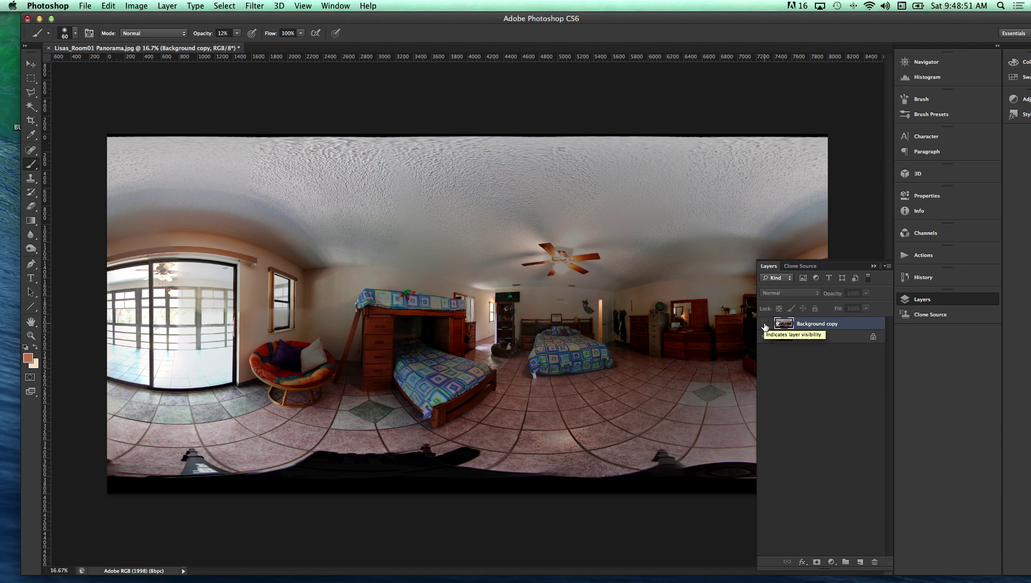
pyautogui.click(764, 324)
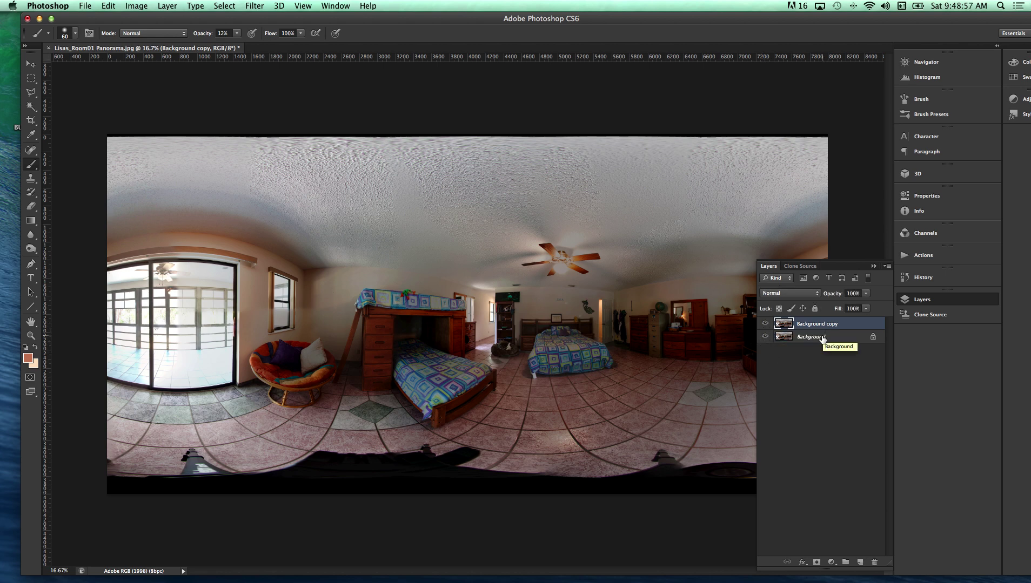
pyautogui.click(765, 337)
pyautogui.click(765, 324)
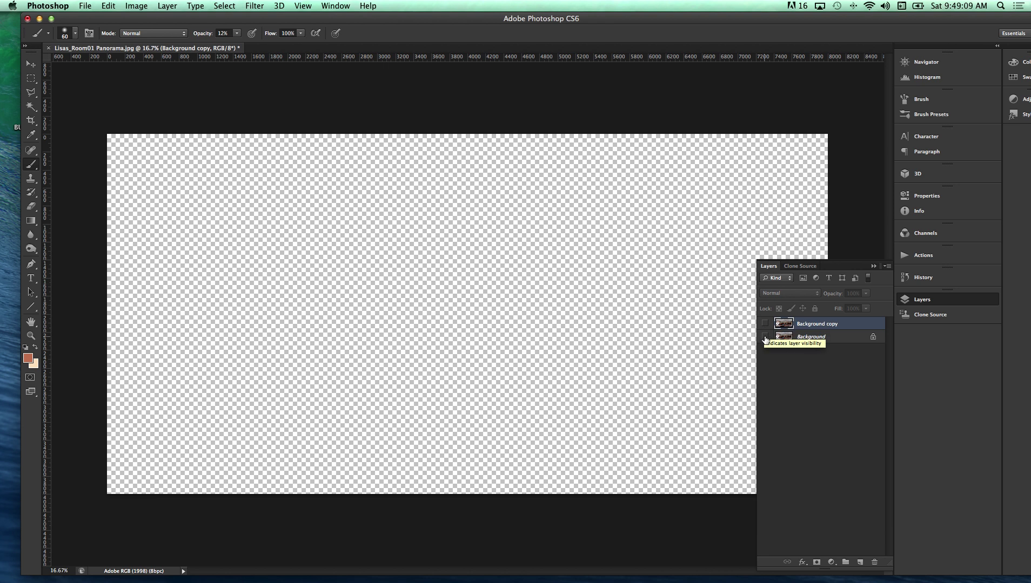
pyautogui.click(764, 337)
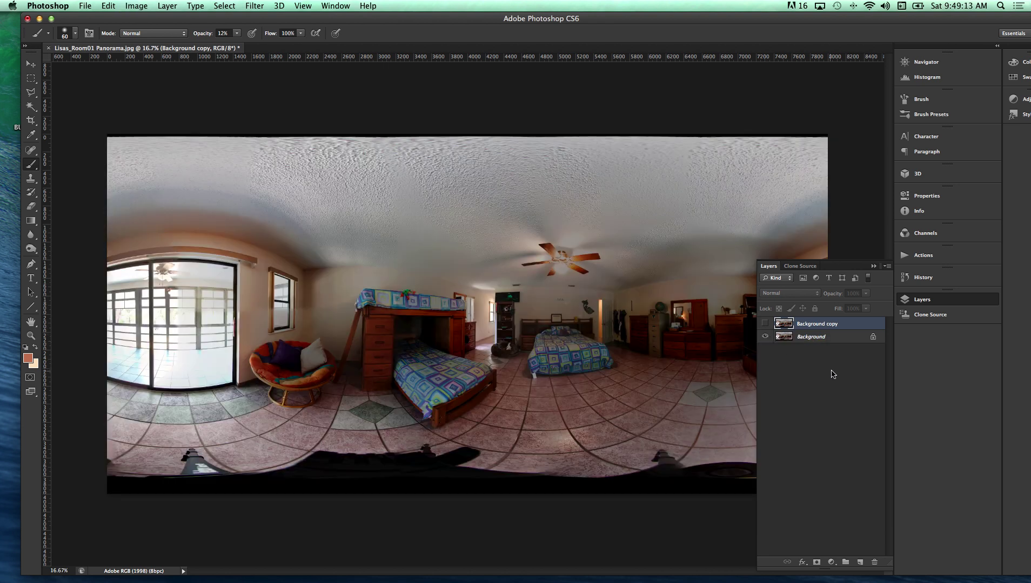
# Step: Brighten the original Background layer with Curves, raising the midtones to input 102, output 146
pyautogui.click(831, 338)
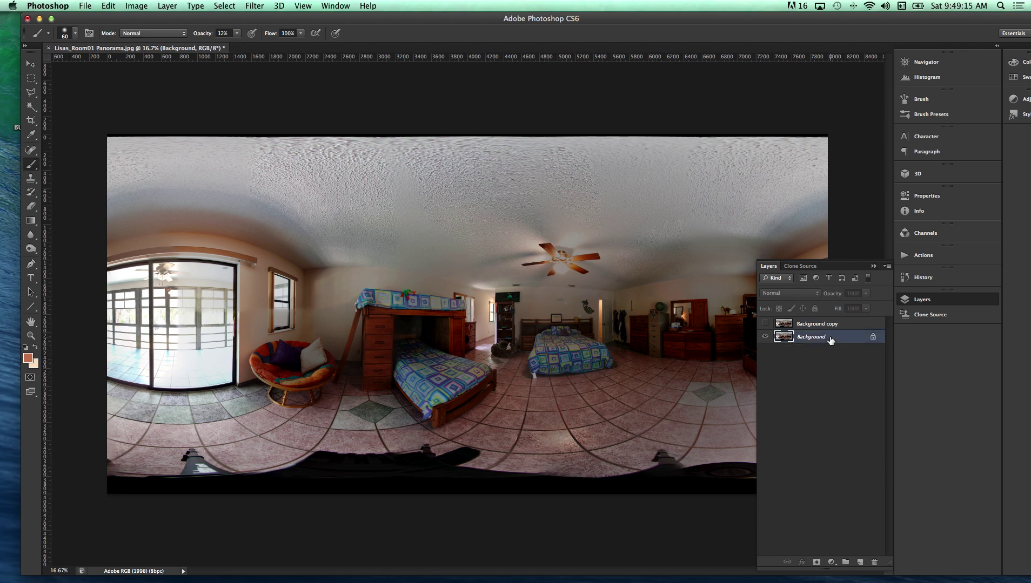
pyautogui.press('super+m')
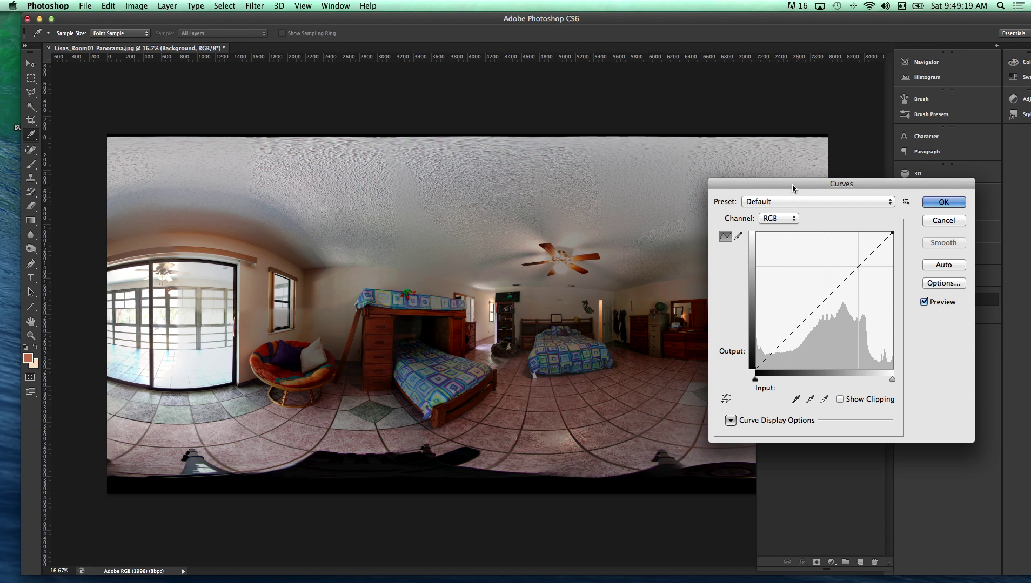
pyautogui.moveTo(791, 184); pyautogui.dragTo(862, 228)
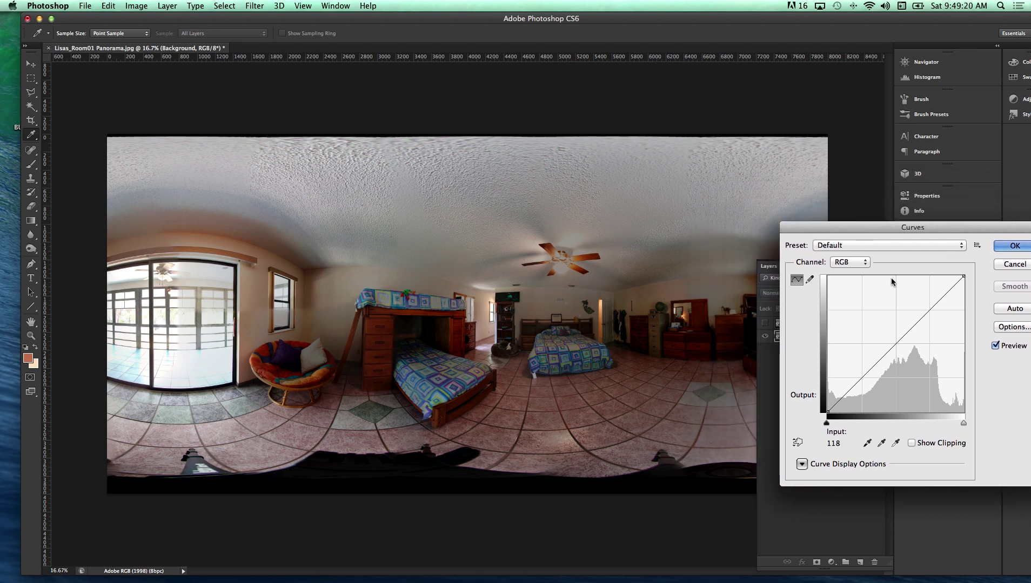
pyautogui.click(895, 342)
pyautogui.moveTo(895, 342); pyautogui.dragTo(885, 333)
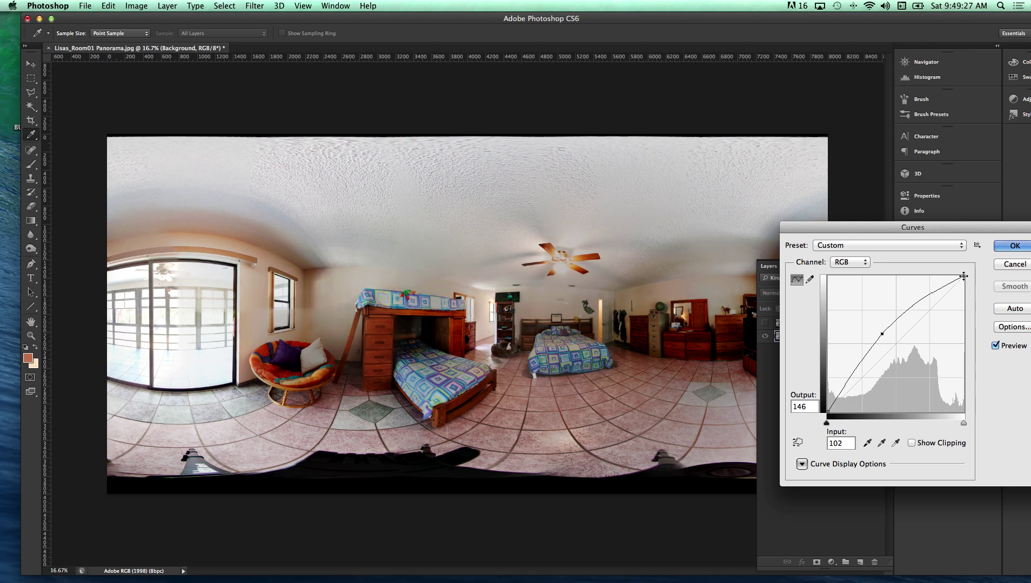
pyautogui.click(1013, 246)
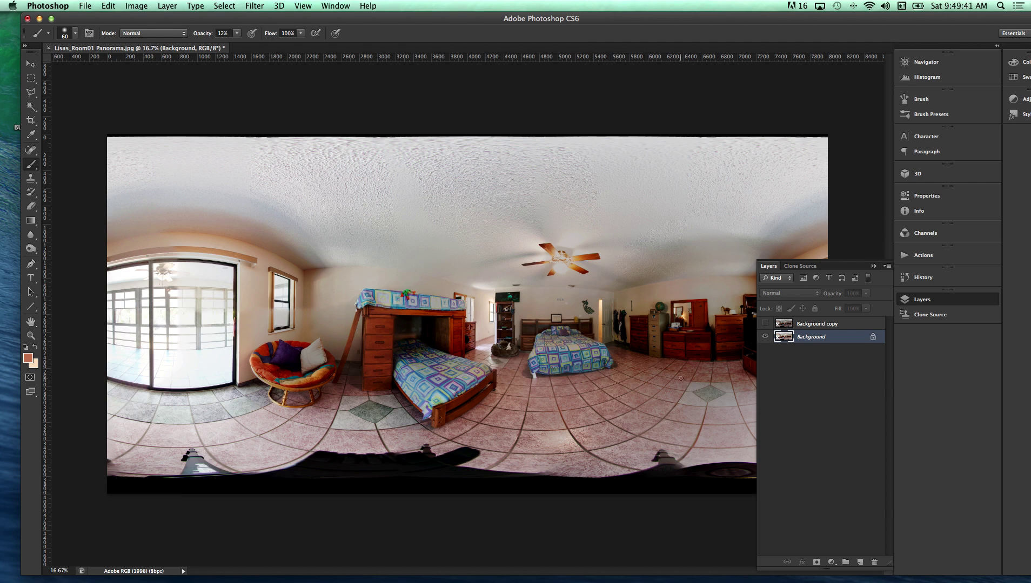
# Step: Show the Background copy layer again and set the Eraser's opacity to 25%
pyautogui.click(765, 325)
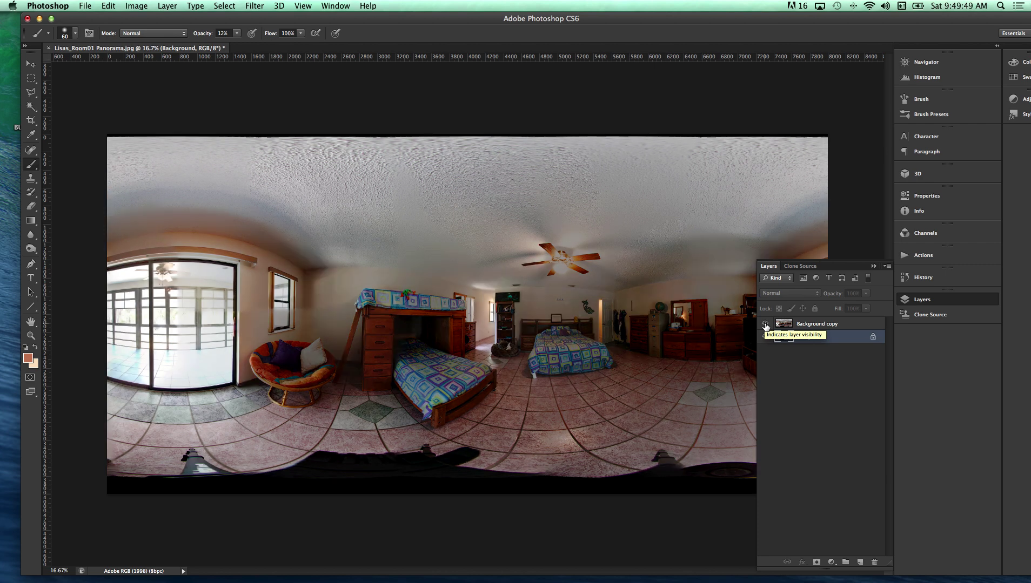
pyautogui.click(31, 207)
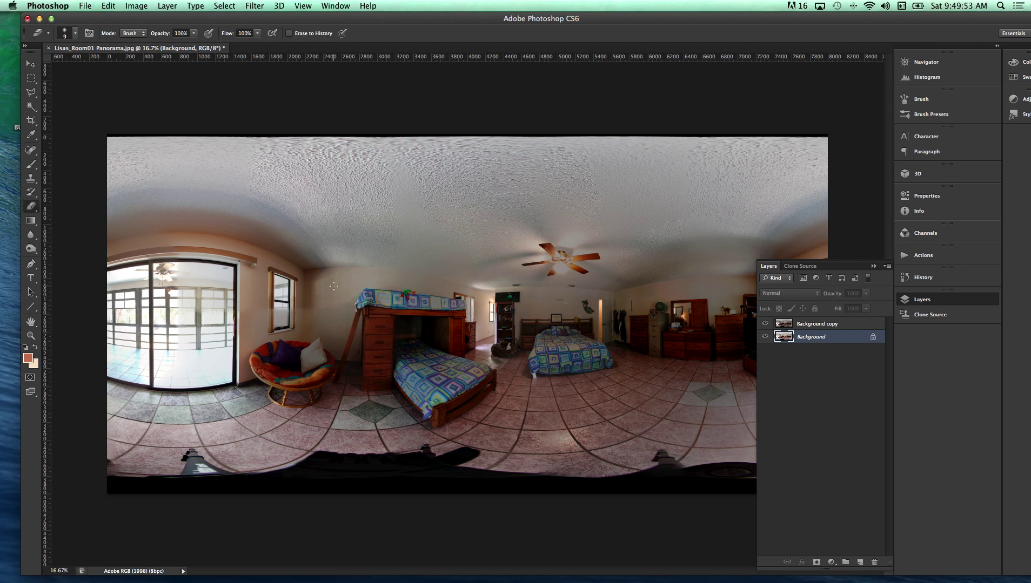
pyautogui.click(193, 34)
pyautogui.moveTo(196, 46); pyautogui.dragTo(157, 49)
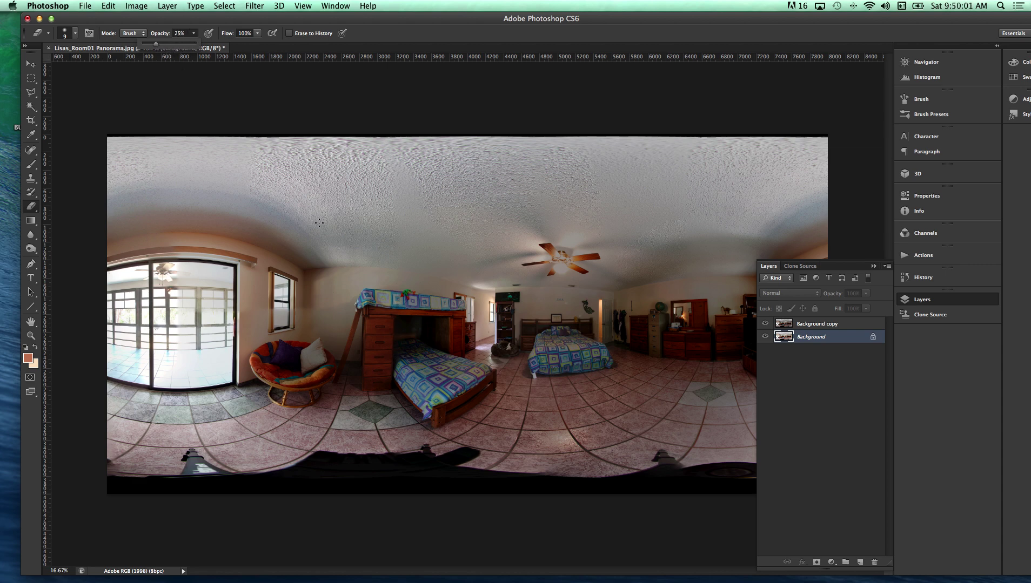
# Step: Enlarge the eraser brush to 1100 pixels
pyautogui.press(']')
pyautogui.press(']')
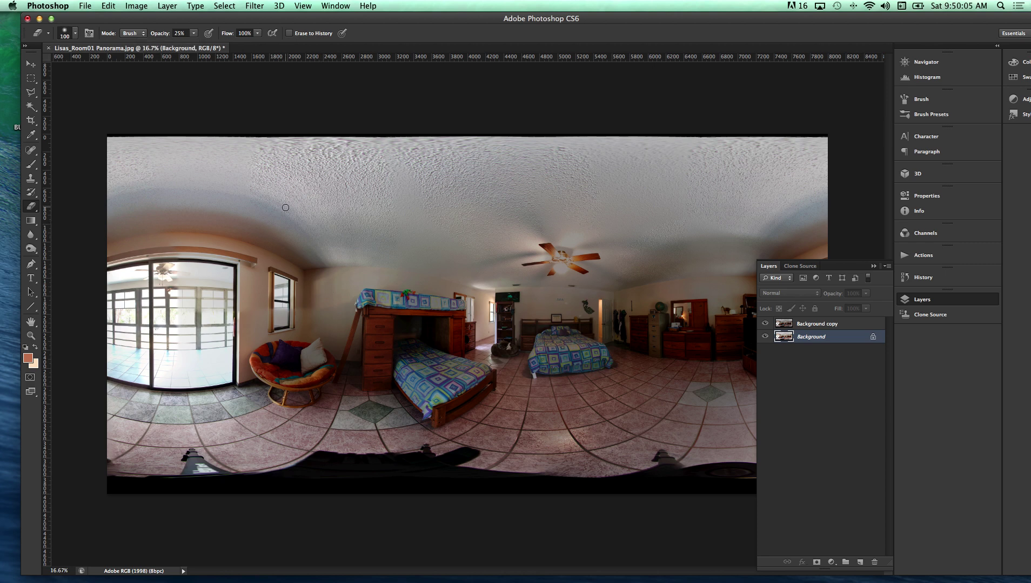
pyautogui.press(']')
pyautogui.press(']')
pyautogui.press(']')
pyautogui.press(']')
pyautogui.press(']')
pyautogui.press(']')
pyautogui.press(']')
pyautogui.press(']')
pyautogui.press(']')
pyautogui.press(']')
pyautogui.press(']')
pyautogui.press(']')
pyautogui.press(']')
pyautogui.press(']')
# Step: Erase the dark areas around the bunk bed and dressers on the Background copy, checking coverage with the Background layer temporarily hidden
pyautogui.click(873, 267)
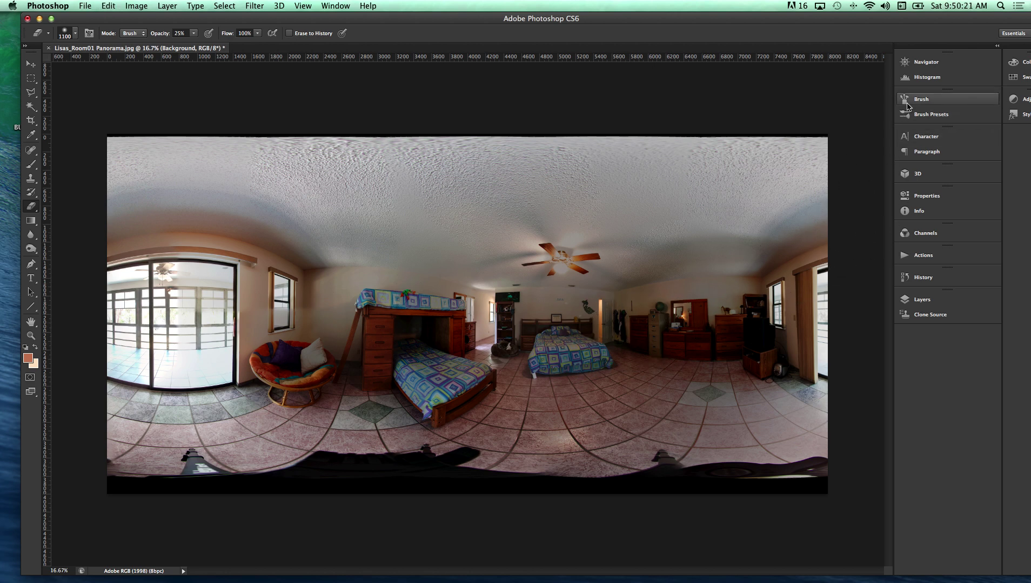
pyautogui.click(921, 304)
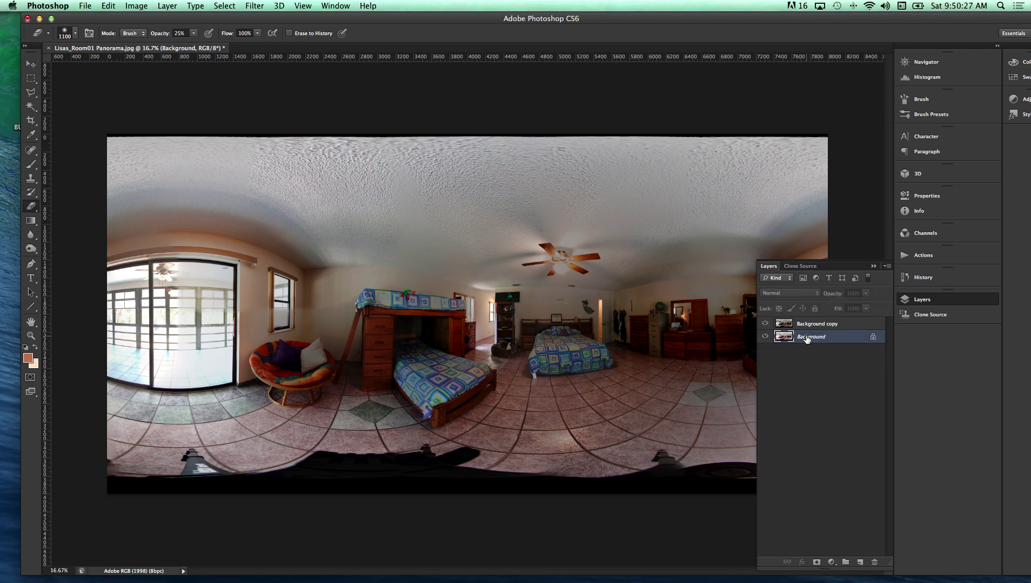
pyautogui.click(846, 326)
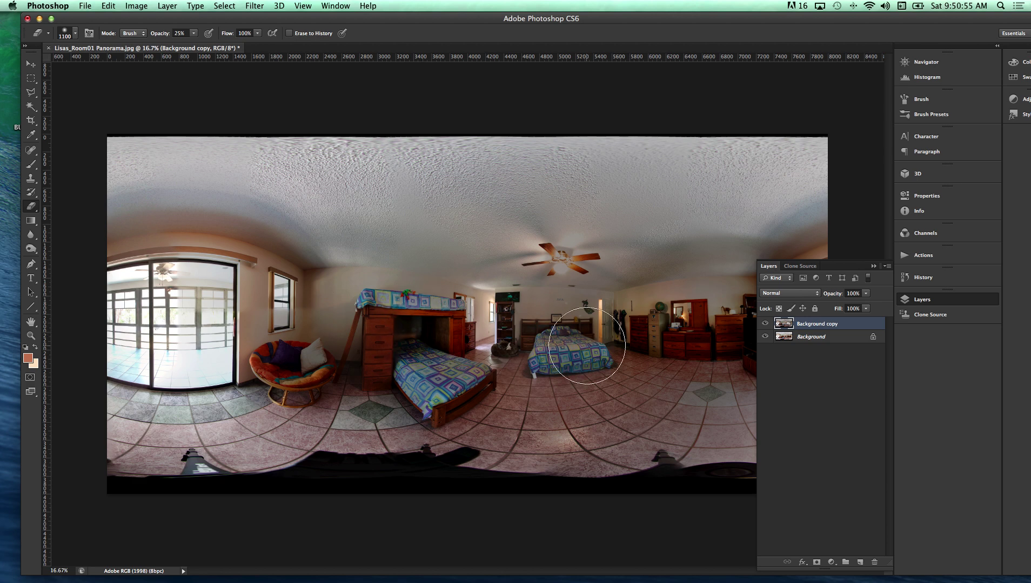
pyautogui.click(764, 336)
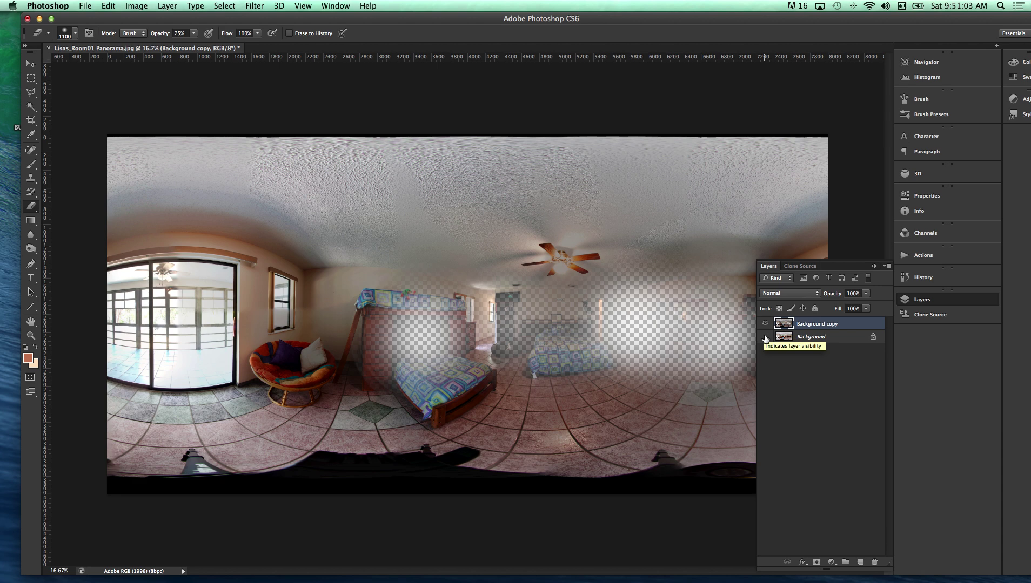
pyautogui.click(423, 342)
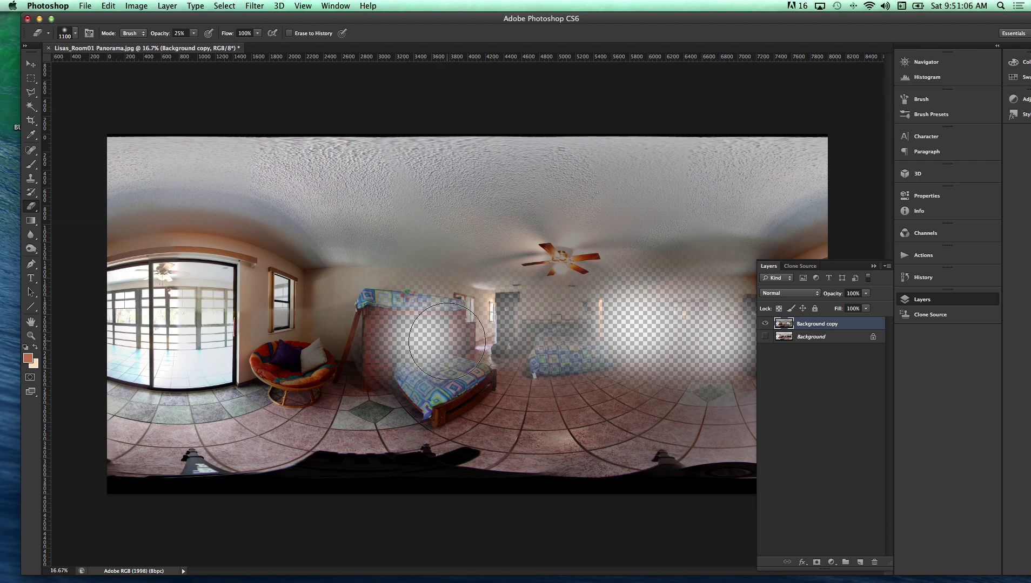
pyautogui.click(765, 337)
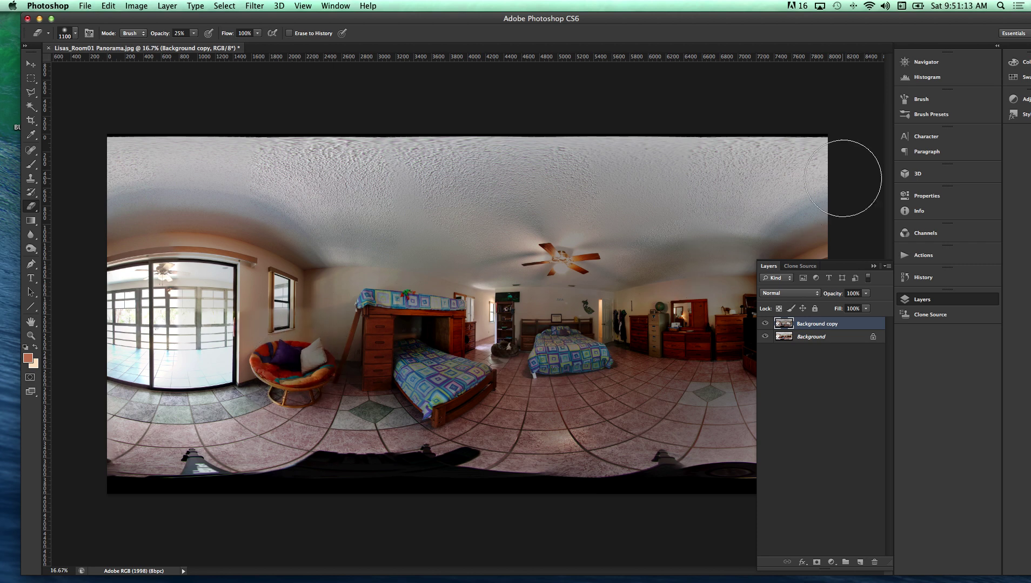
# Step: Extend the erasing over the round chair and far bed on the Background copy, and compare both layers by toggling their visibility
pyautogui.click(874, 267)
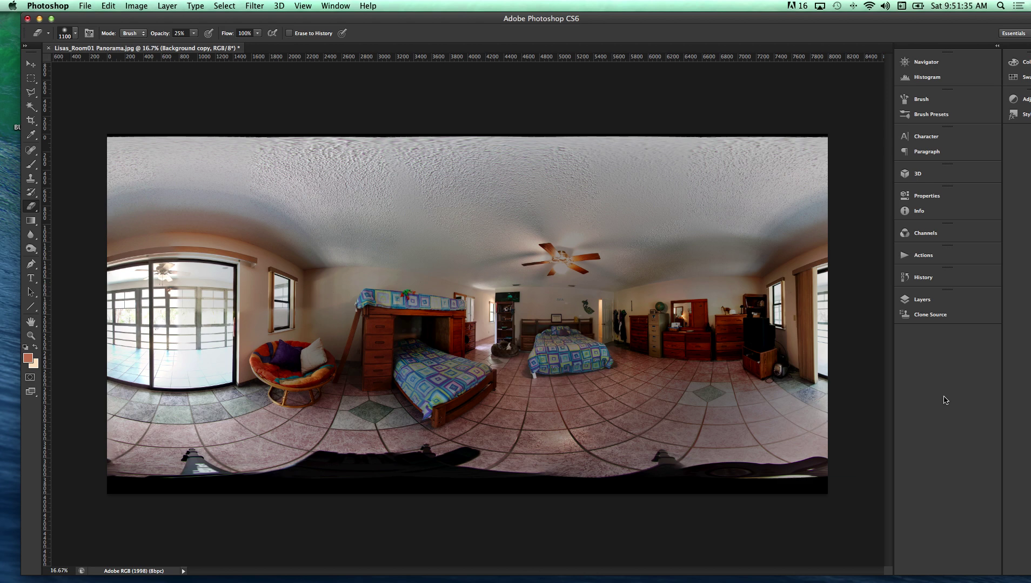
pyautogui.click(929, 300)
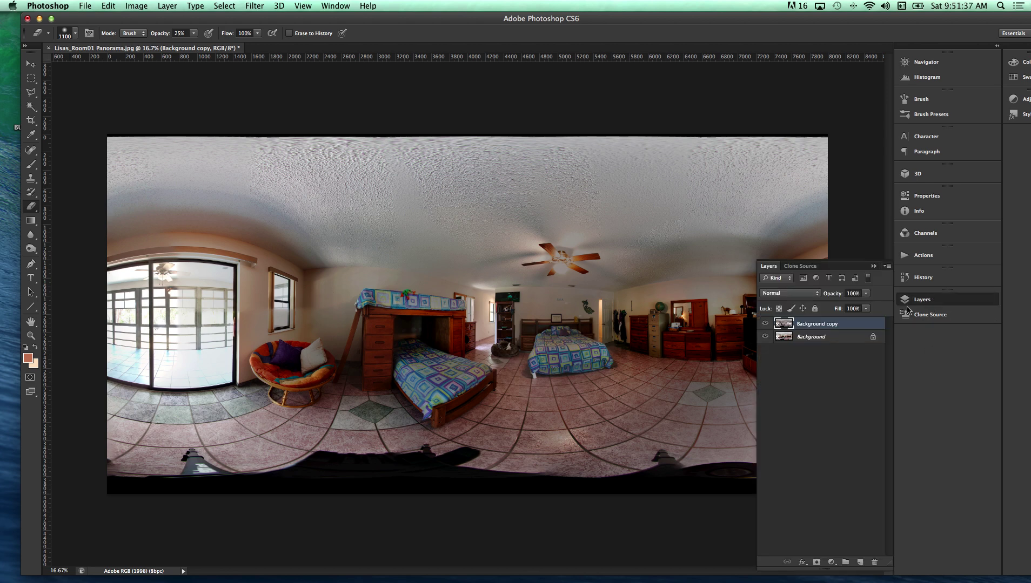
pyautogui.click(765, 337)
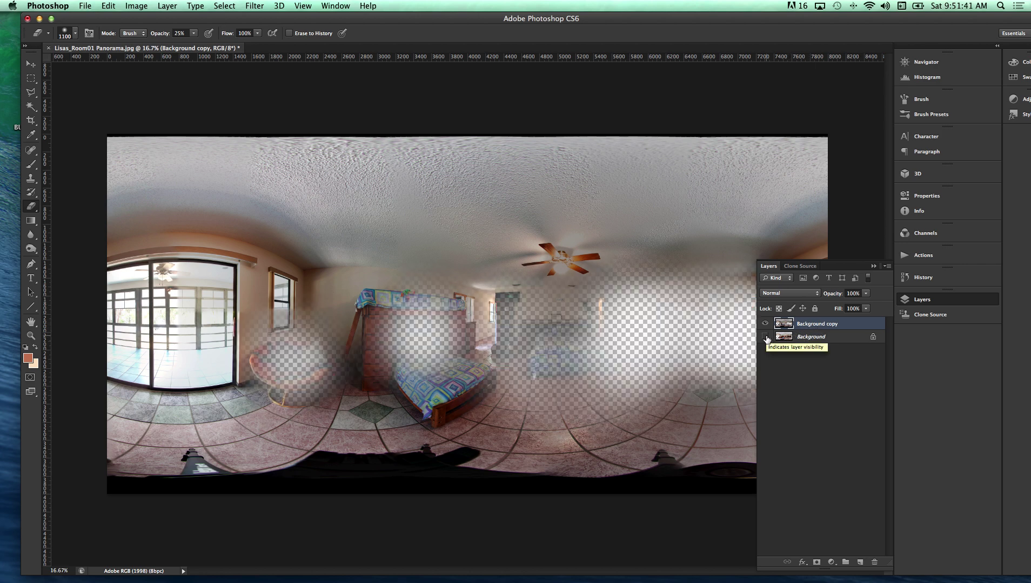
pyautogui.click(765, 337)
pyautogui.click(765, 325)
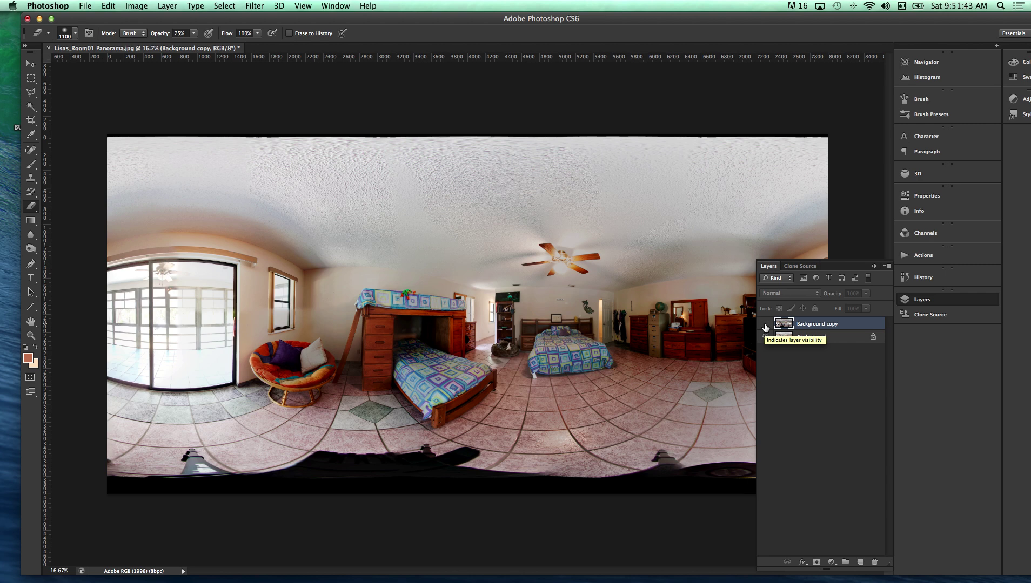
pyautogui.click(765, 324)
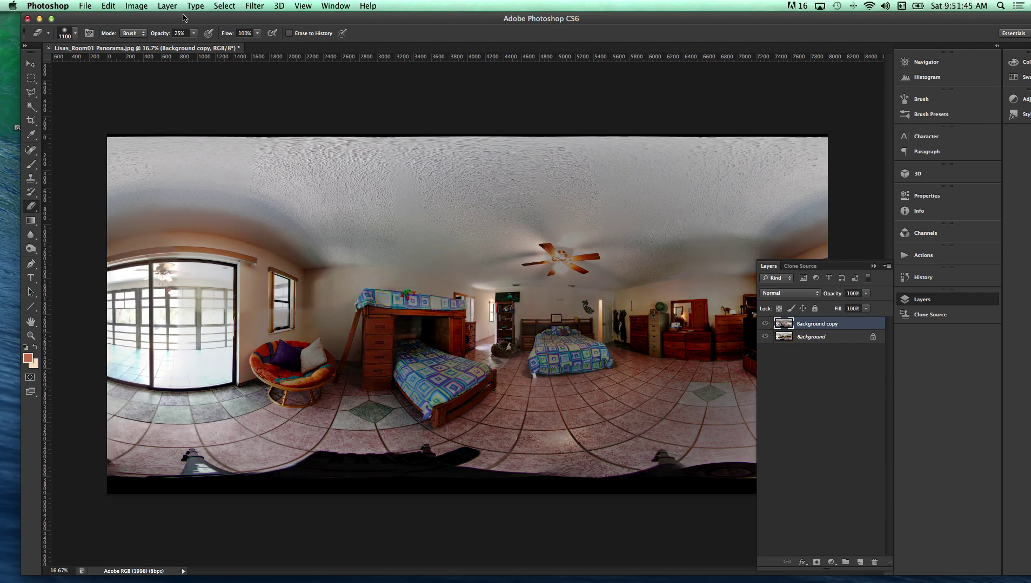
# Step: Flatten the panorama's two layers into a single Background layer
pyautogui.click(167, 6)
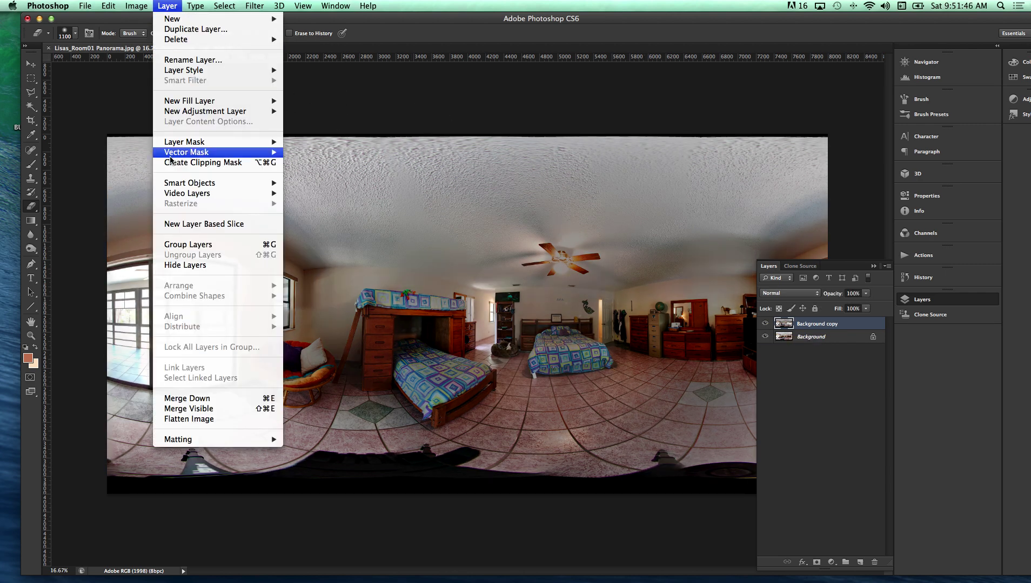
pyautogui.click(190, 419)
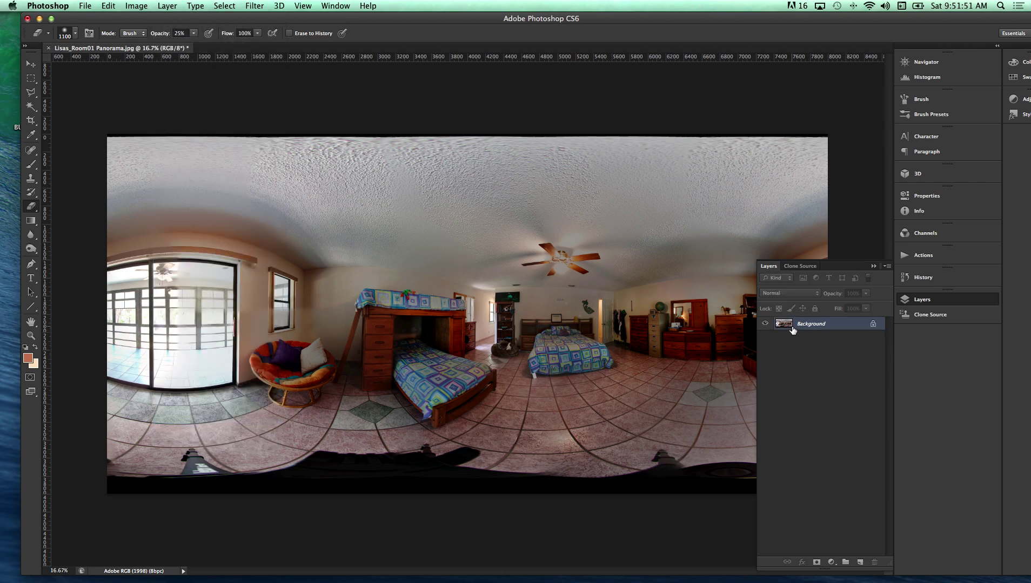
pyautogui.click(84, 5)
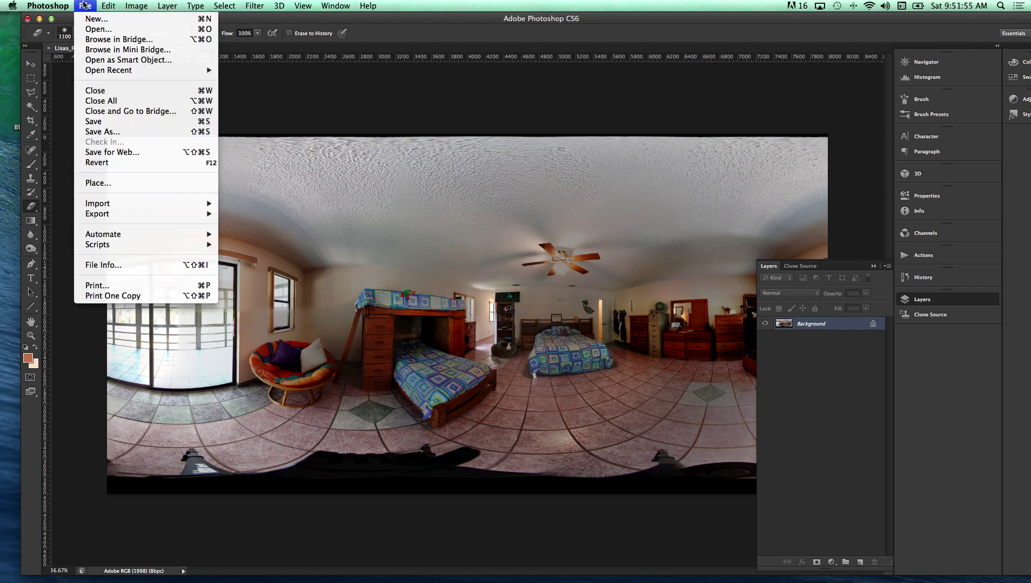
pyautogui.click(84, 6)
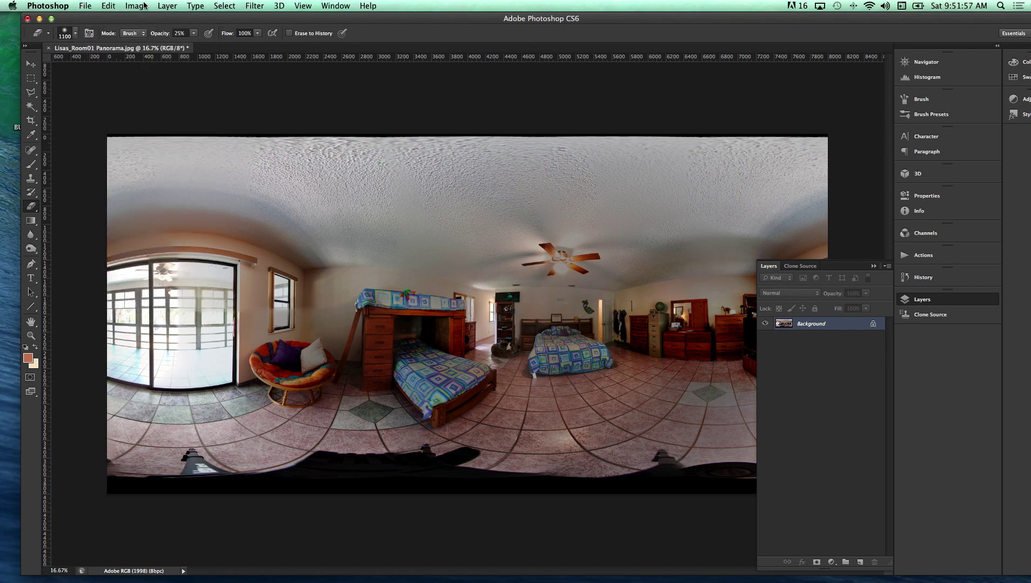
# Step: Set the panorama's resolution to 72 pixels/inch and its width to 8000 pixels with proportions constrained
pyautogui.click(145, 5)
pyautogui.click(147, 98)
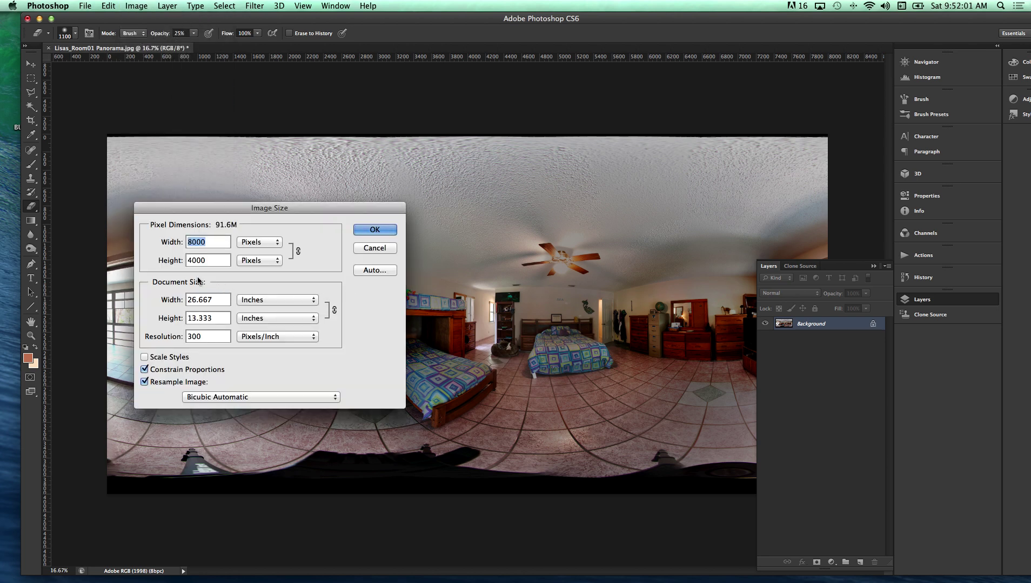
pyautogui.click(146, 336)
pyautogui.write('7')
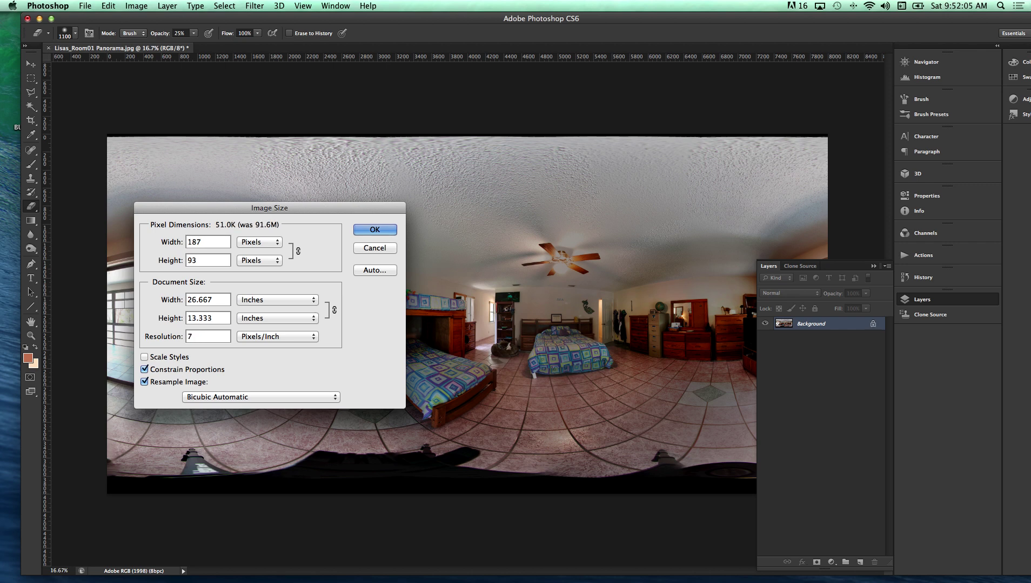
pyautogui.write('2')
pyautogui.click(257, 243)
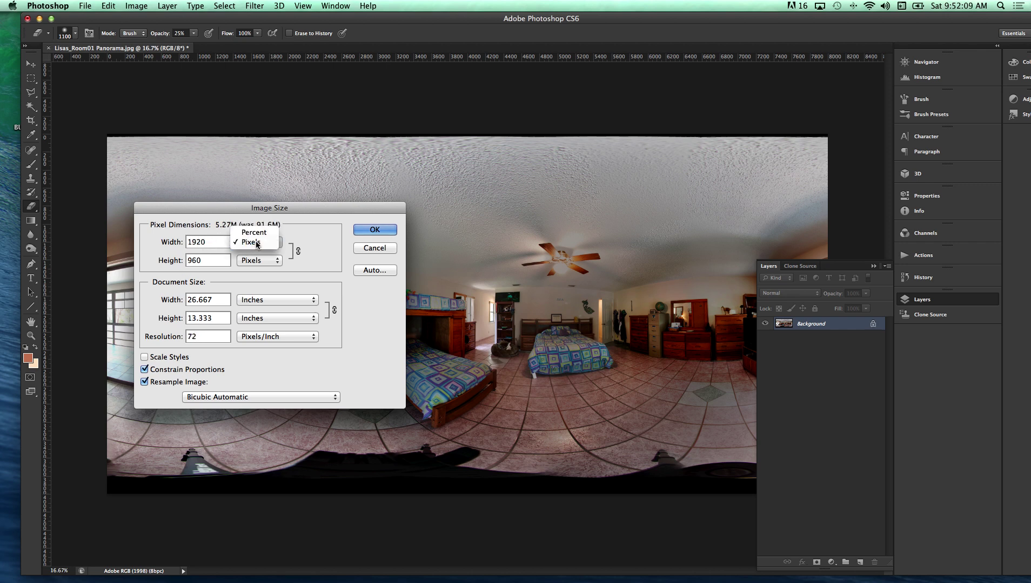
pyautogui.click(257, 243)
pyautogui.moveTo(214, 242); pyautogui.dragTo(153, 249)
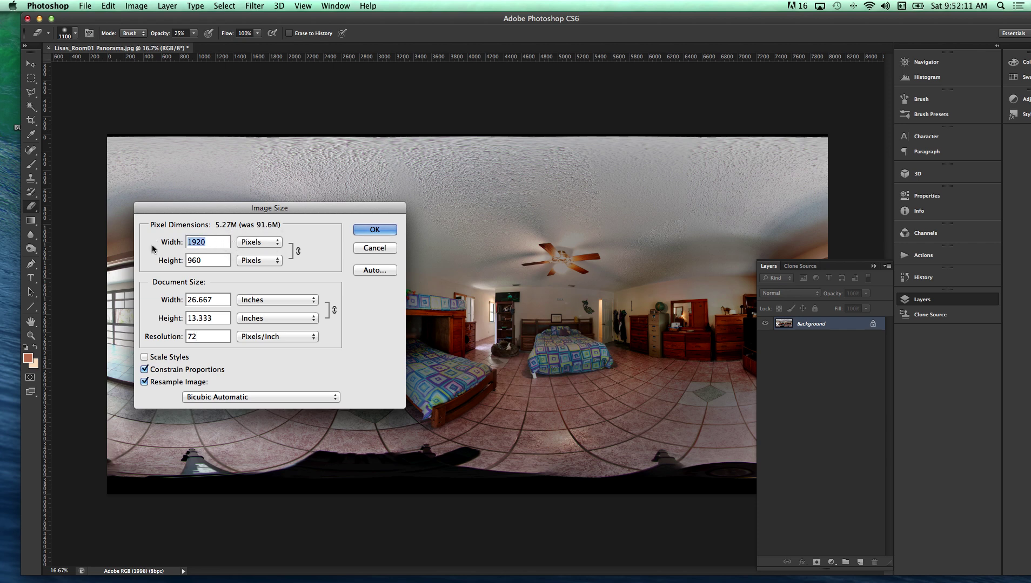
pyautogui.write('8000')
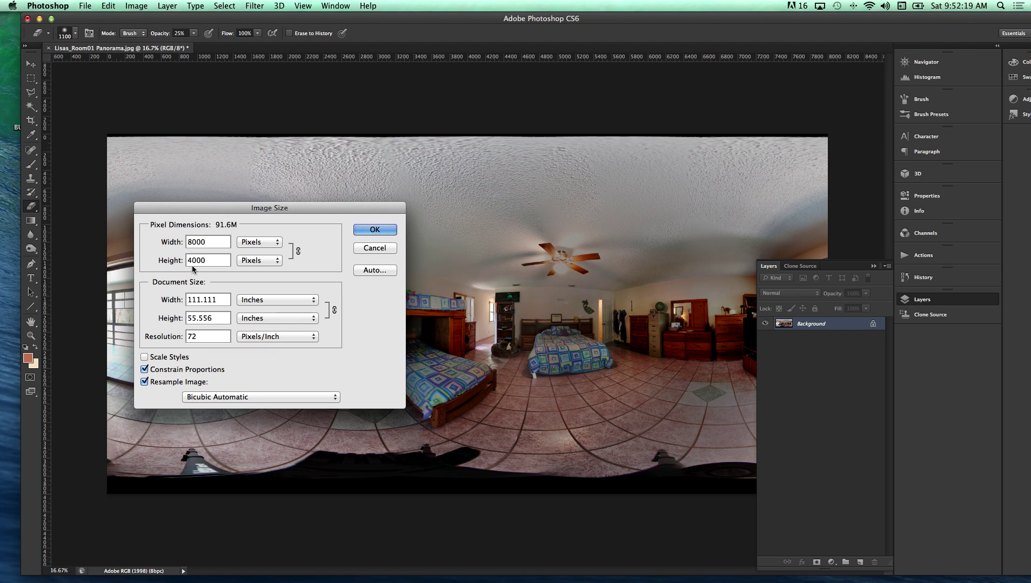
pyautogui.click(375, 229)
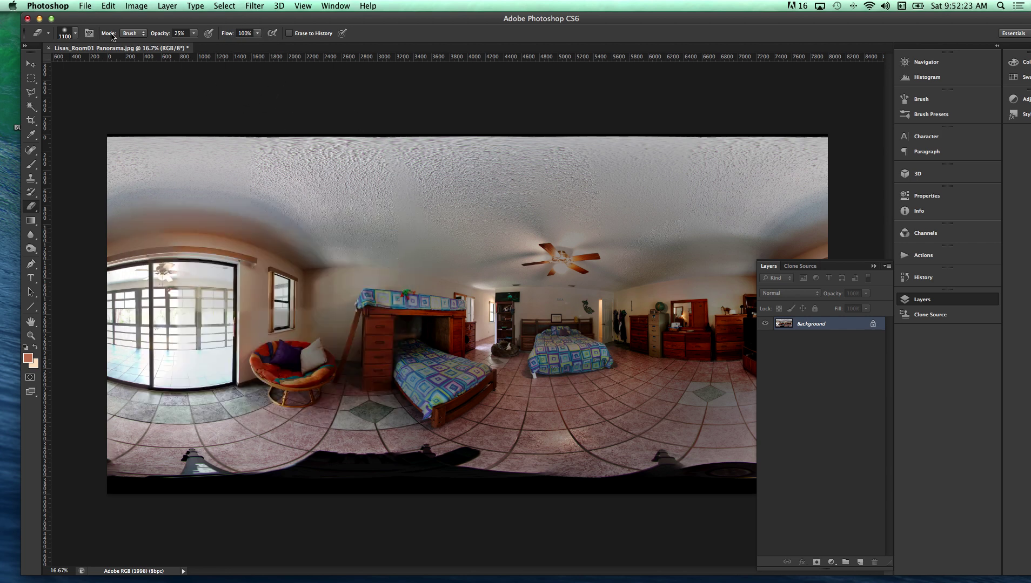
# Step: Save the panorama as a JPEG with quality 12 (Maximum) and the Baseline ("Standard") format
pyautogui.click(86, 6)
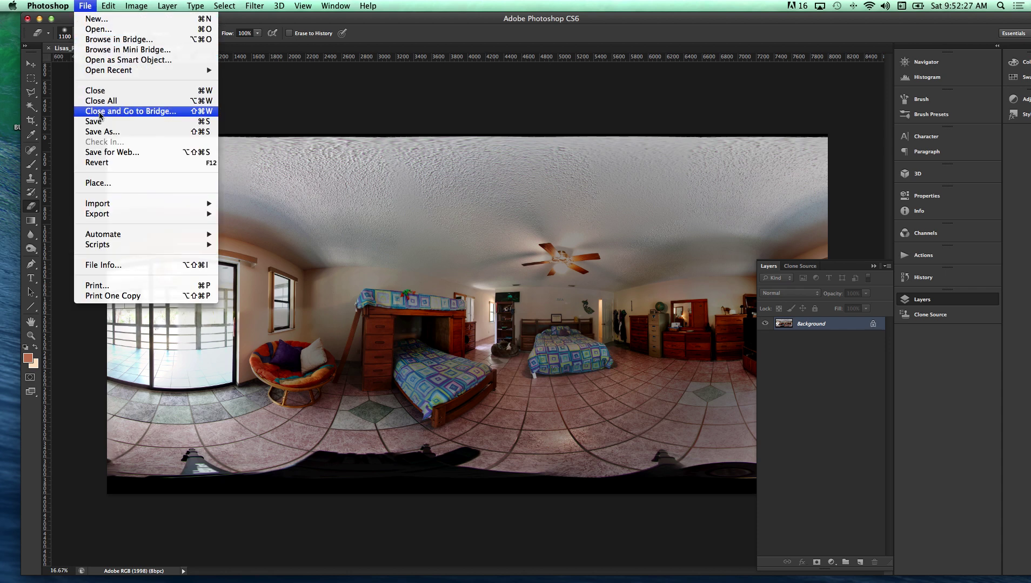
pyautogui.click(101, 126)
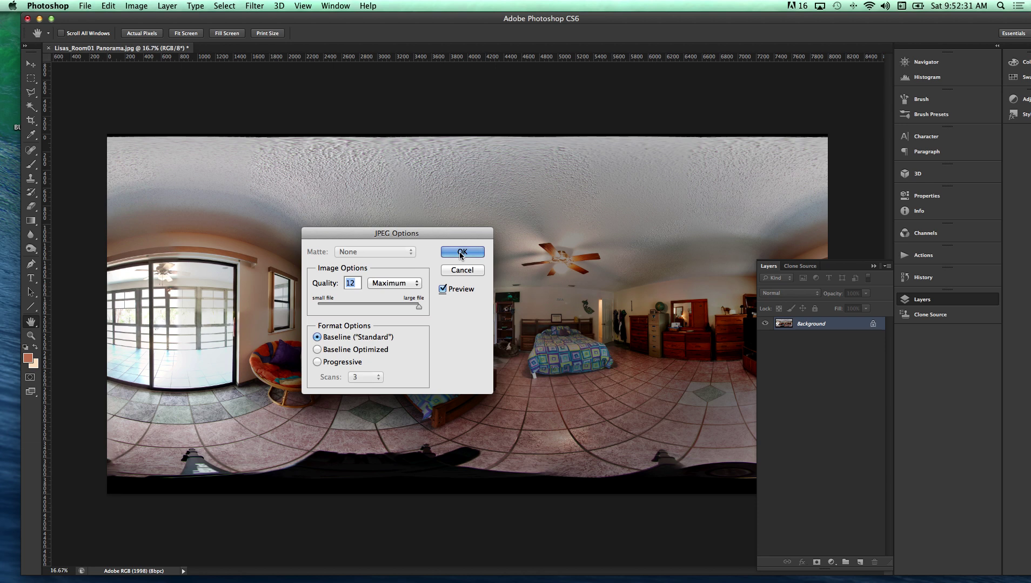
pyautogui.click(462, 252)
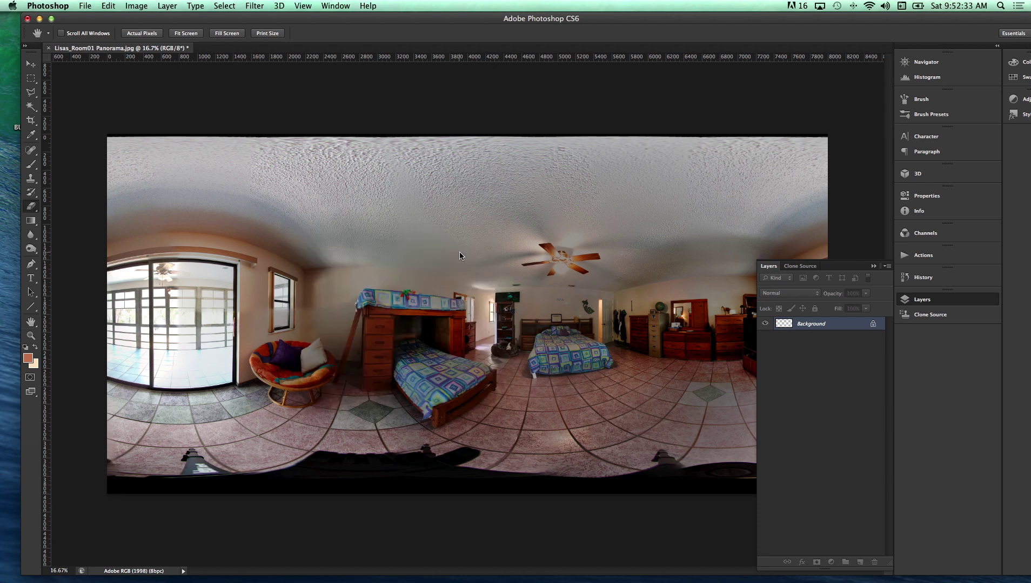
pyautogui.press('e')
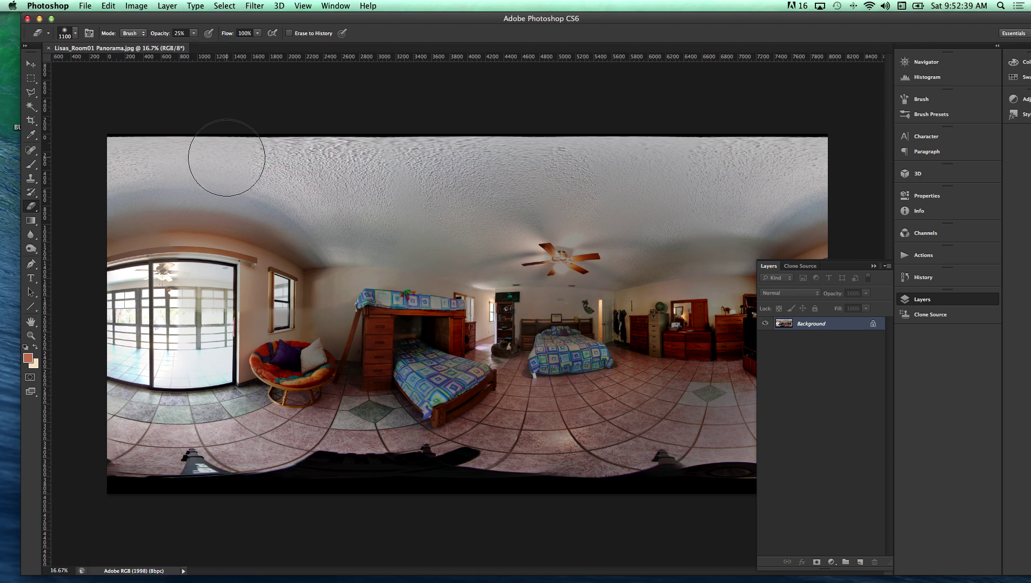
pyautogui.moveTo(842, 581)
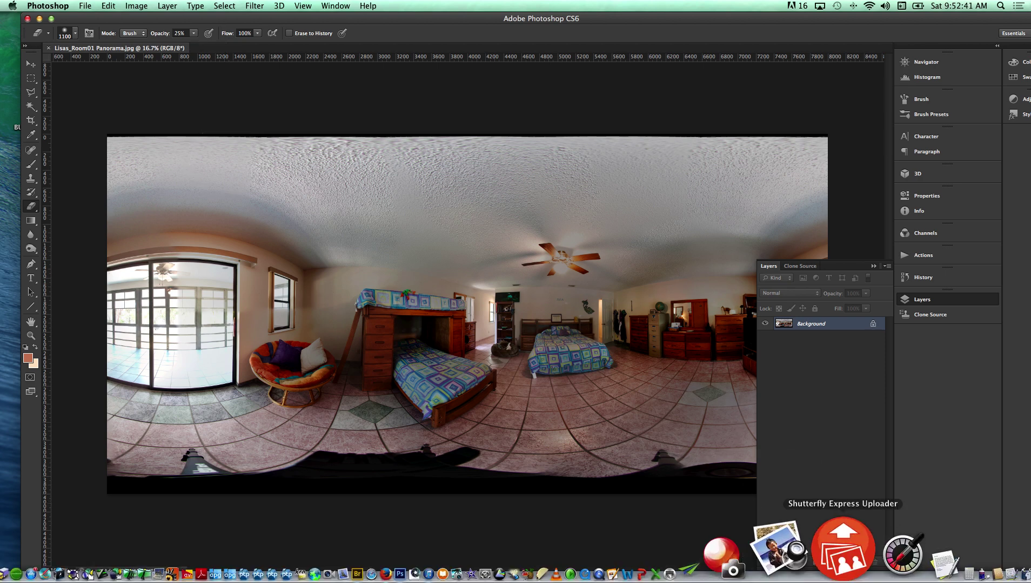